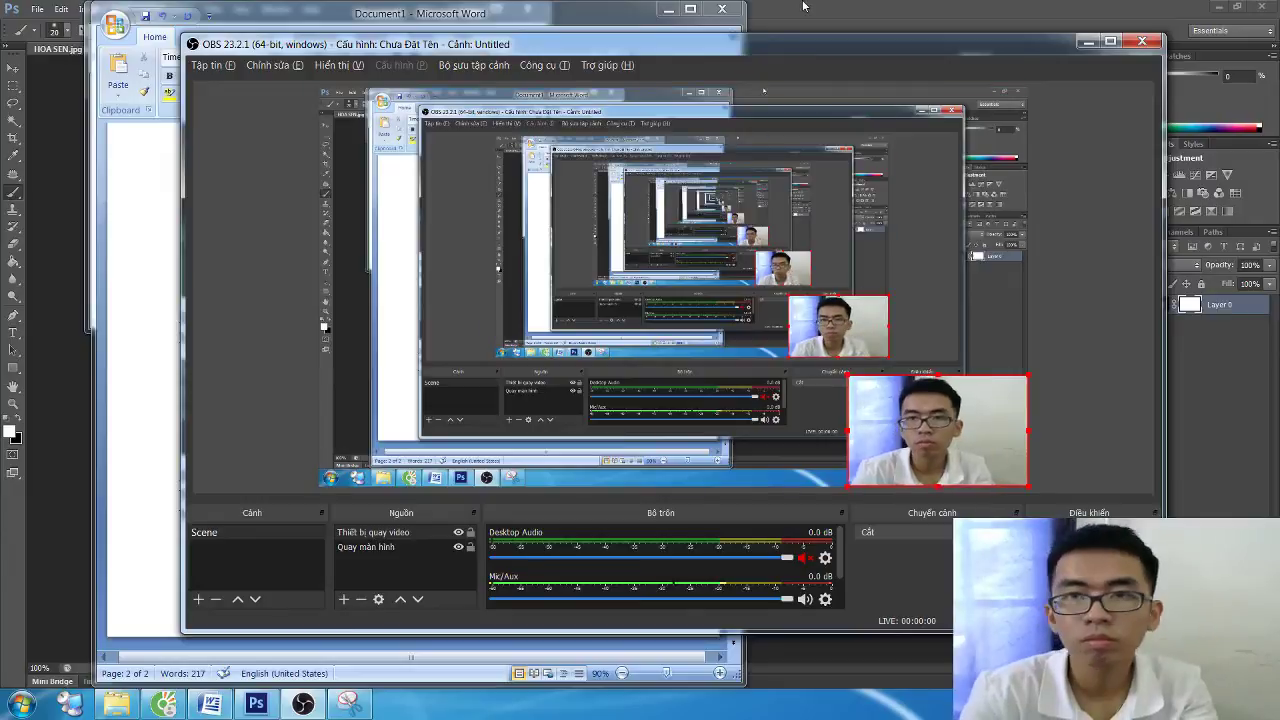
Step: End the Word Bước 5 note with 'CỌ BRUSH ĐI QUA' and go back to the Photoshop lotus image
key(alt+Tab)
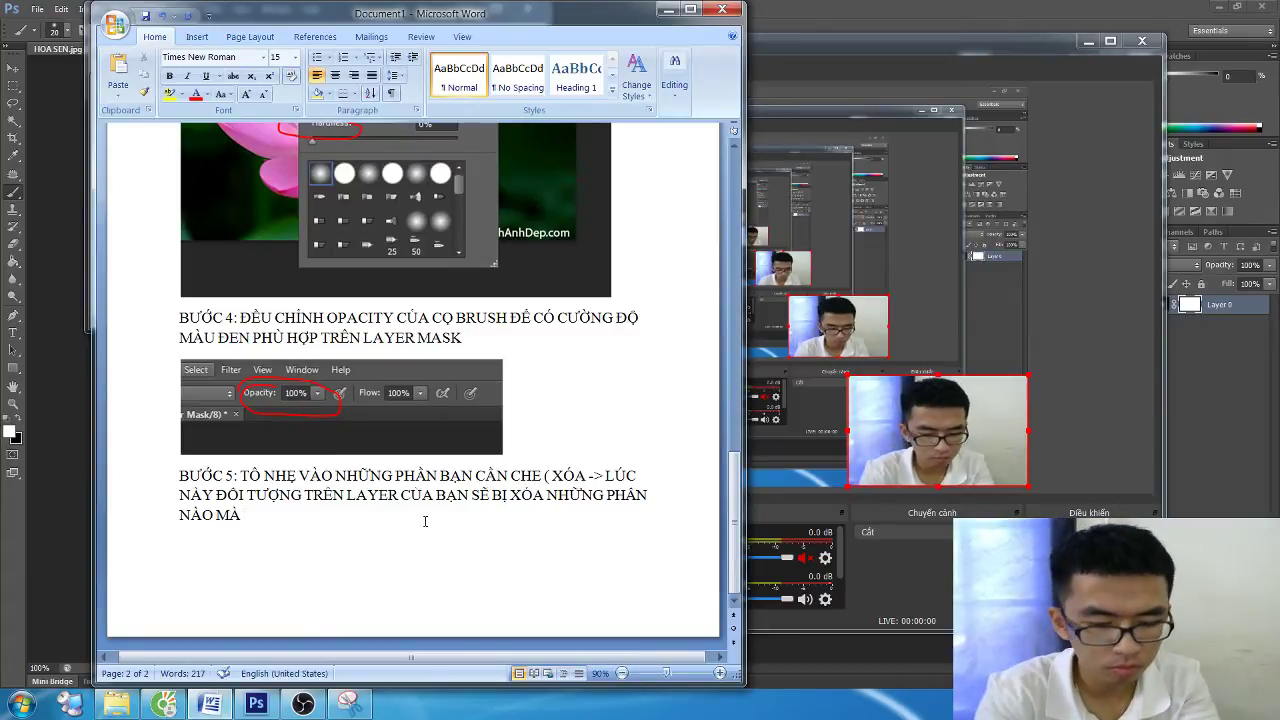
text(CỌ BRÙ)
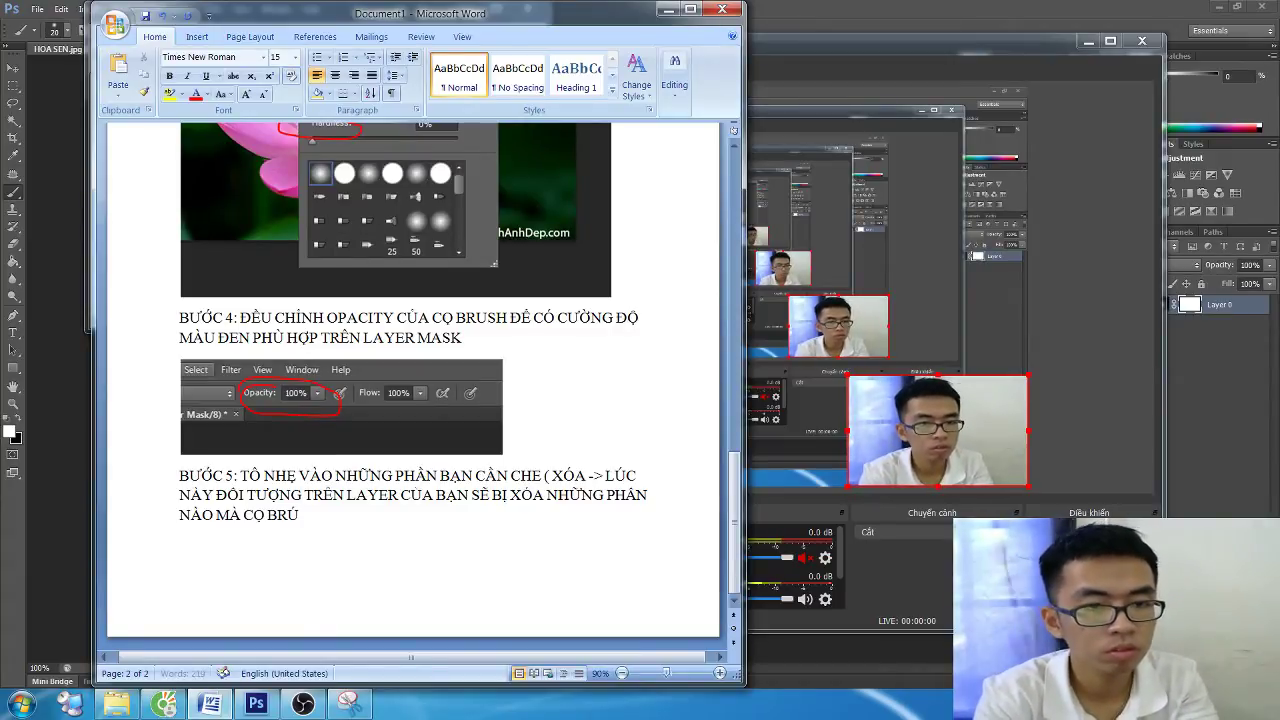
text(H ĐI QUA)
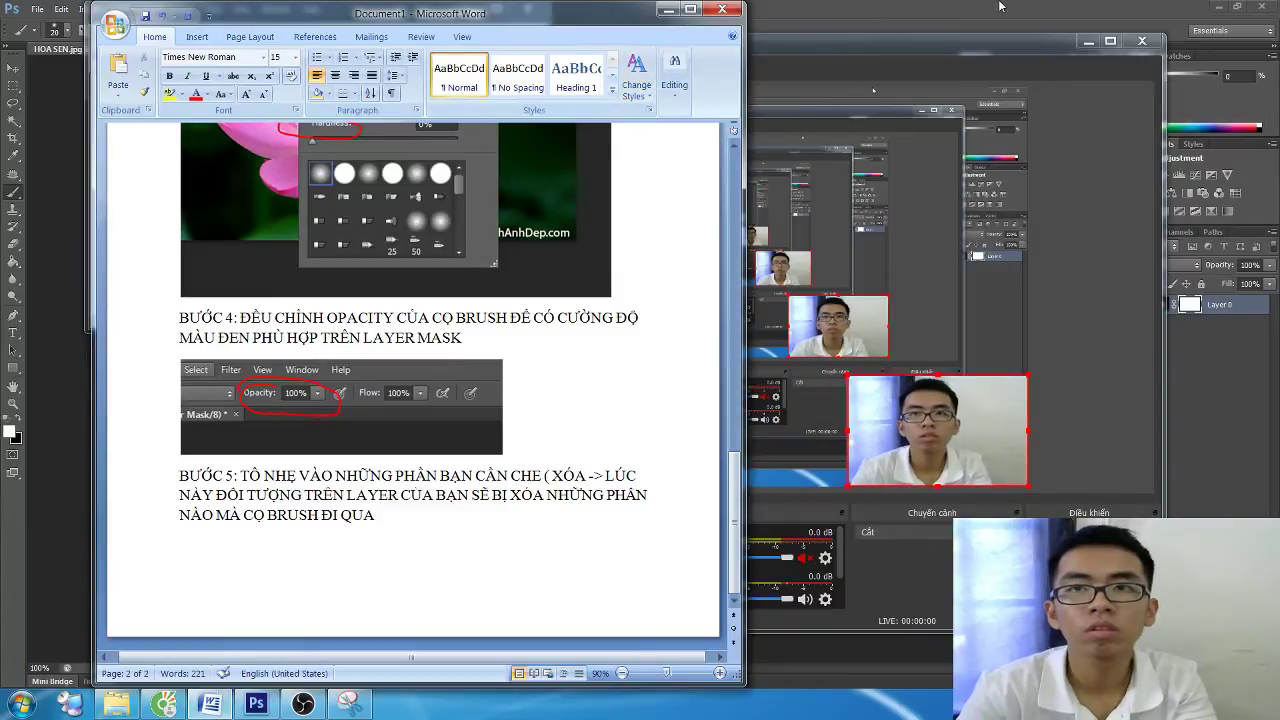
click(999, 6)
Step: Paint black on the lotus layer mask to hide the centre petal
click(552, 324)
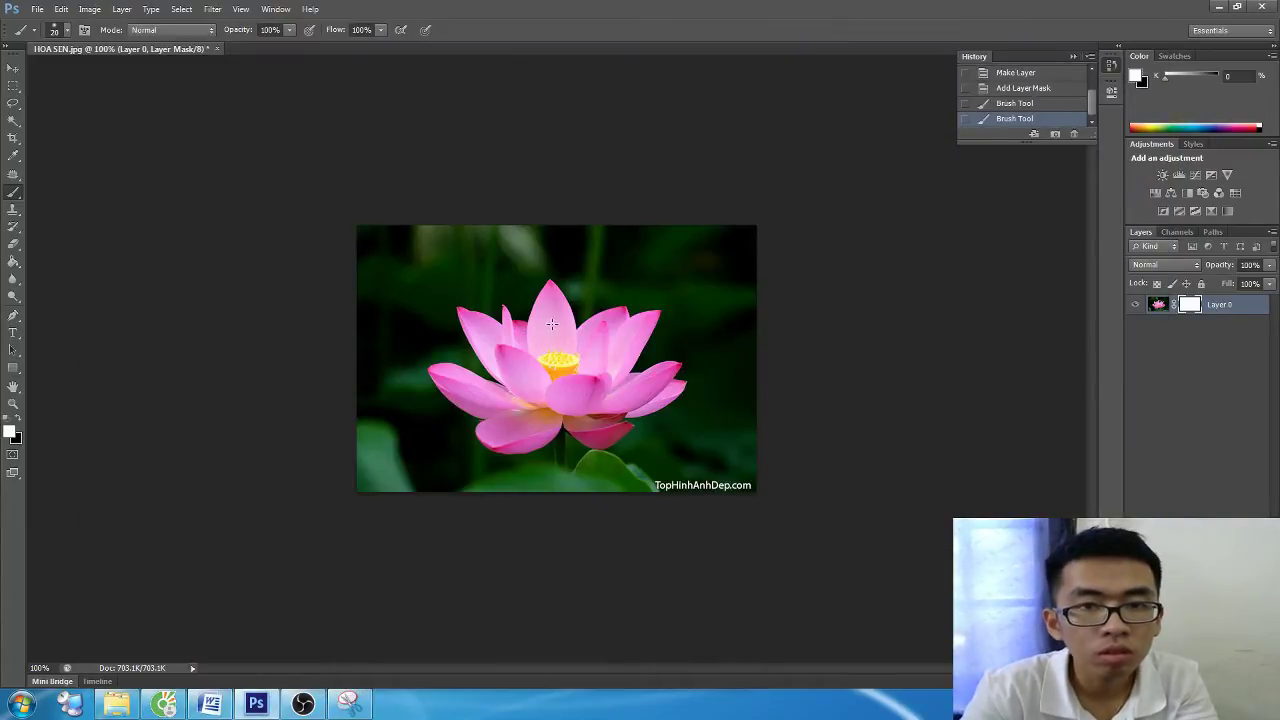
click(552, 318)
click(20, 421)
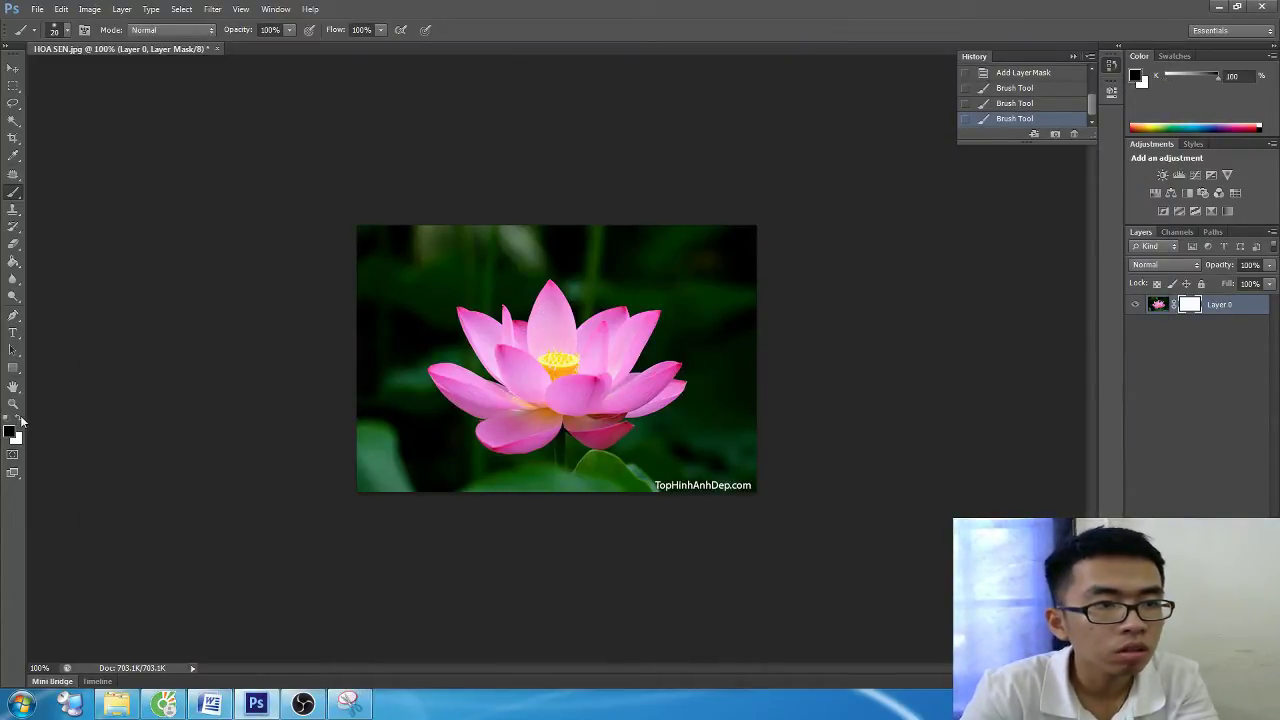
drag(550, 307, 547, 306)
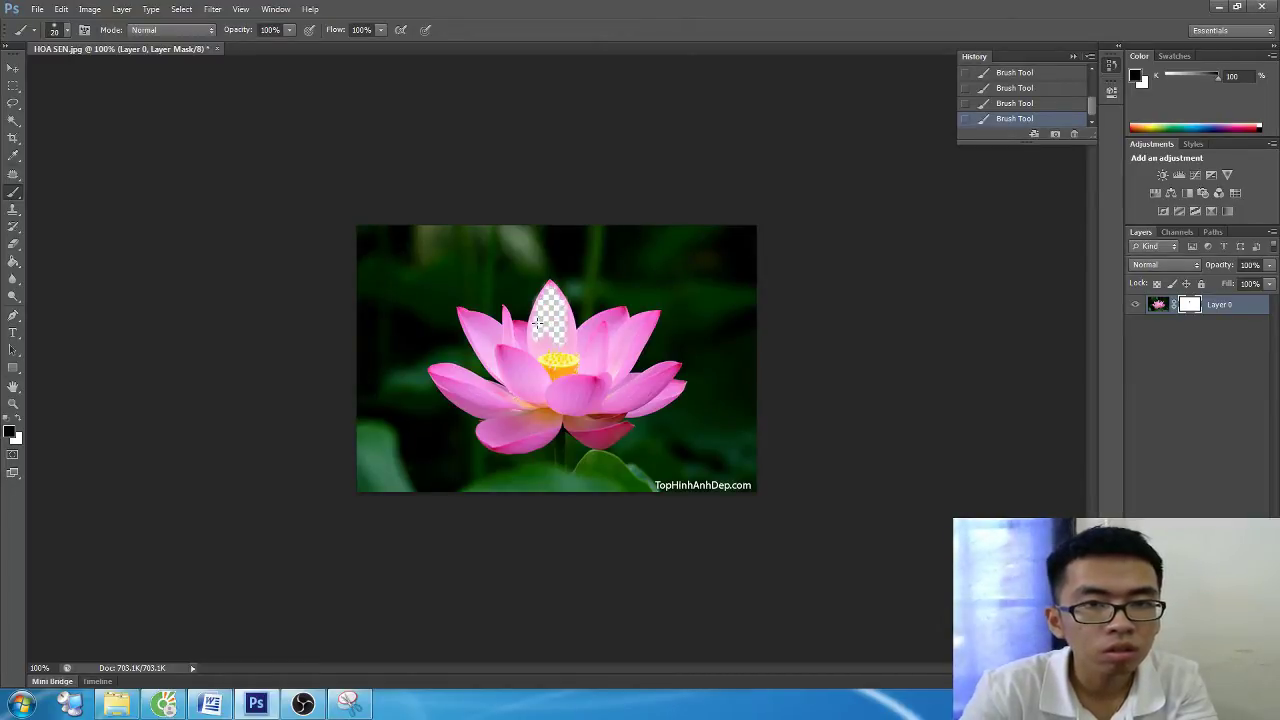
drag(537, 322, 562, 352)
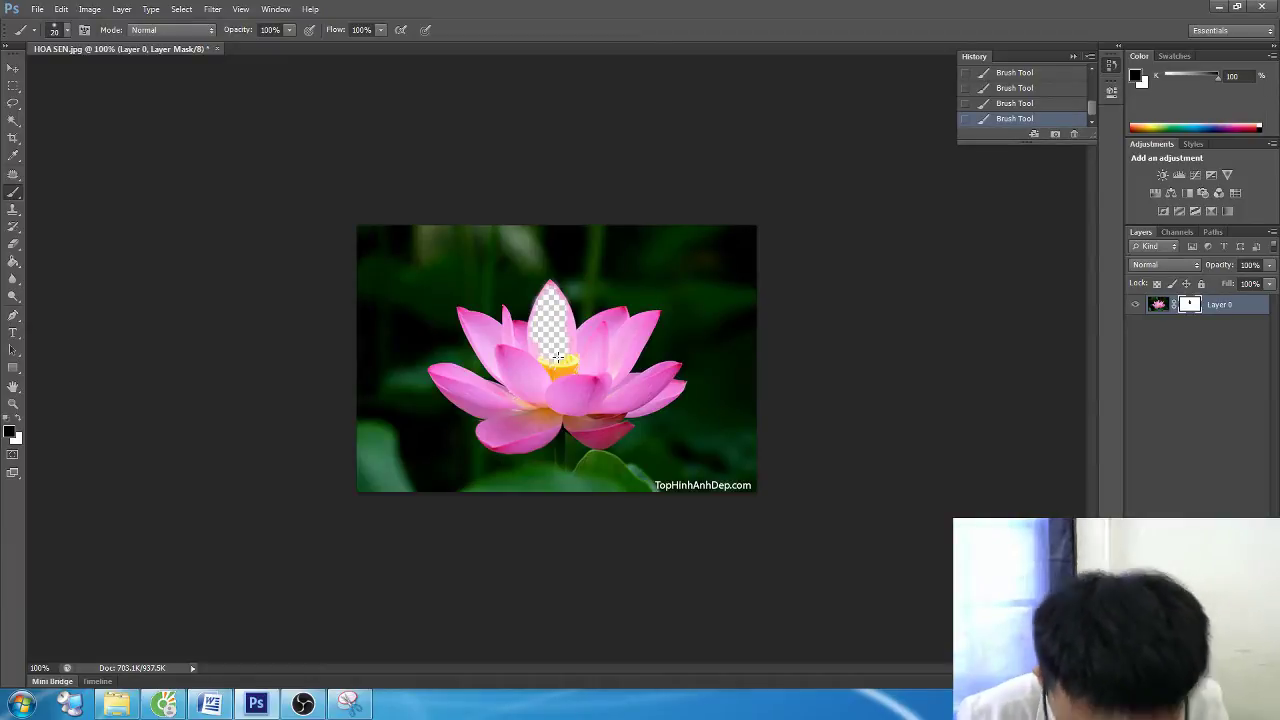
Step: Restore the centre petal's top with white, then hide the petal left of centre
key(x)
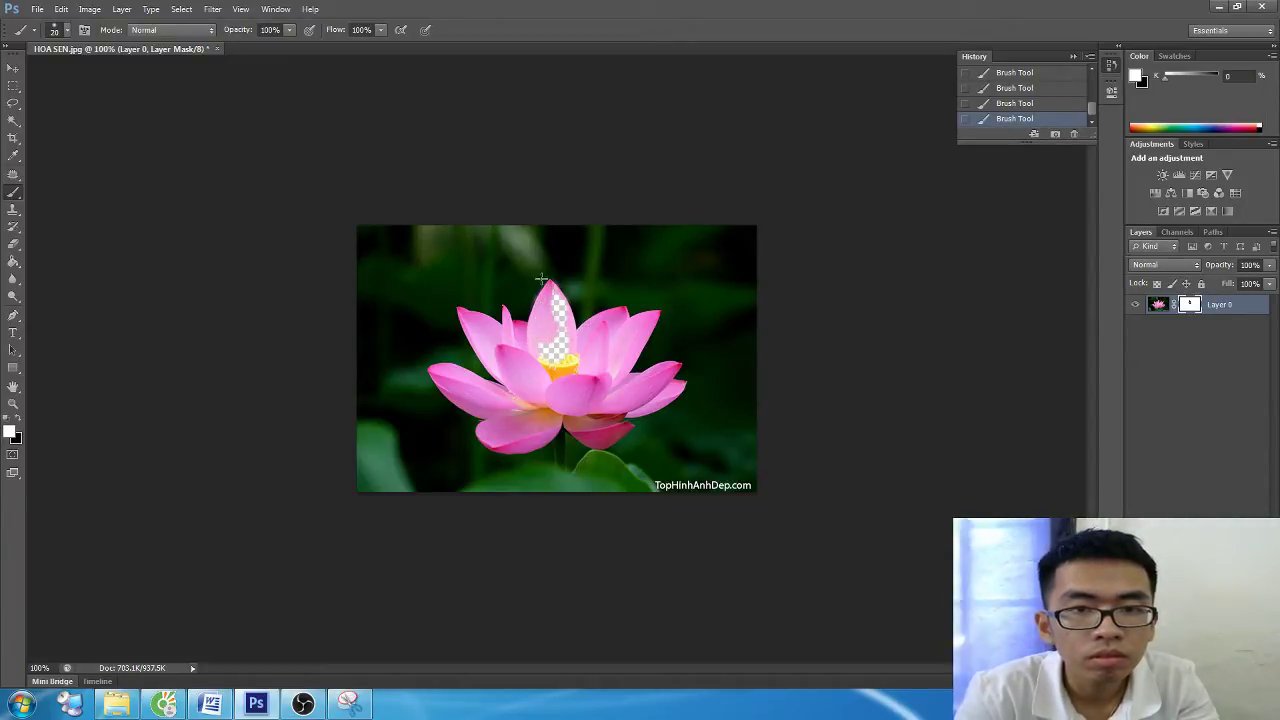
mouse_move(551, 286)
mouse_down()
mouse_move(556, 352)
mouse_move(547, 287)
mouse_up()
key(x)
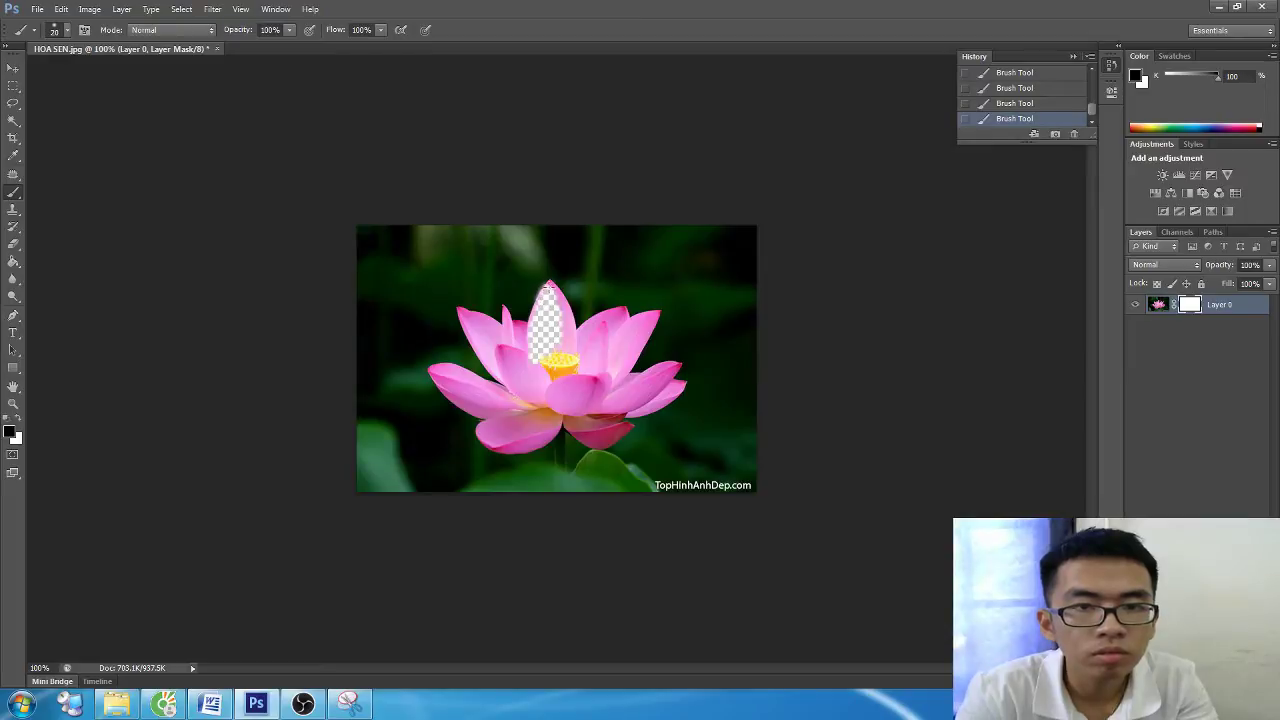
click(303, 704)
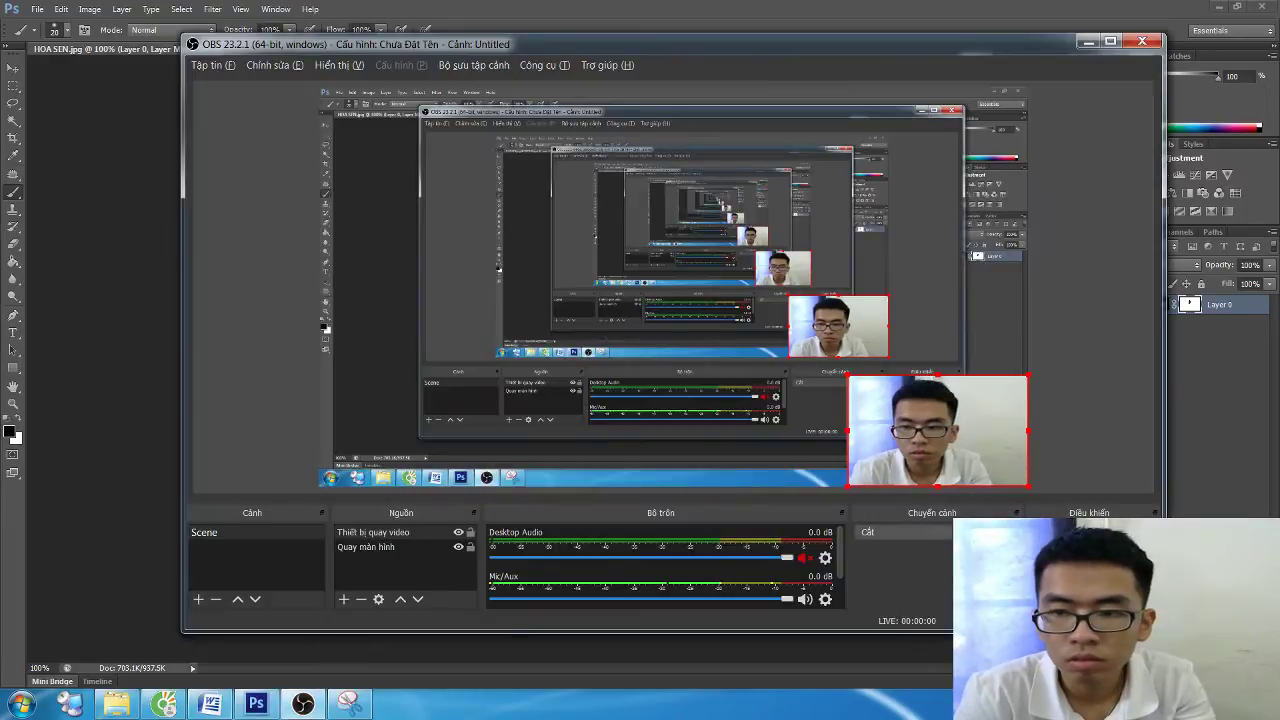
click(303, 704)
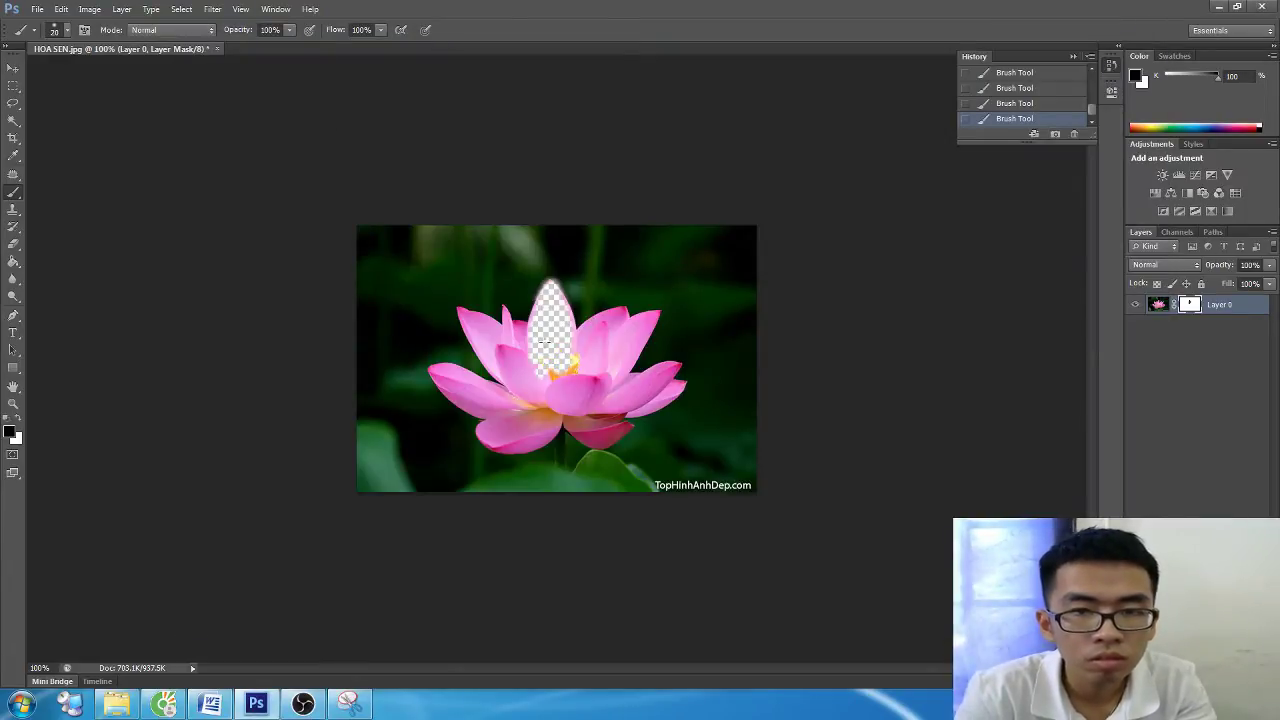
key(alt+Tab)
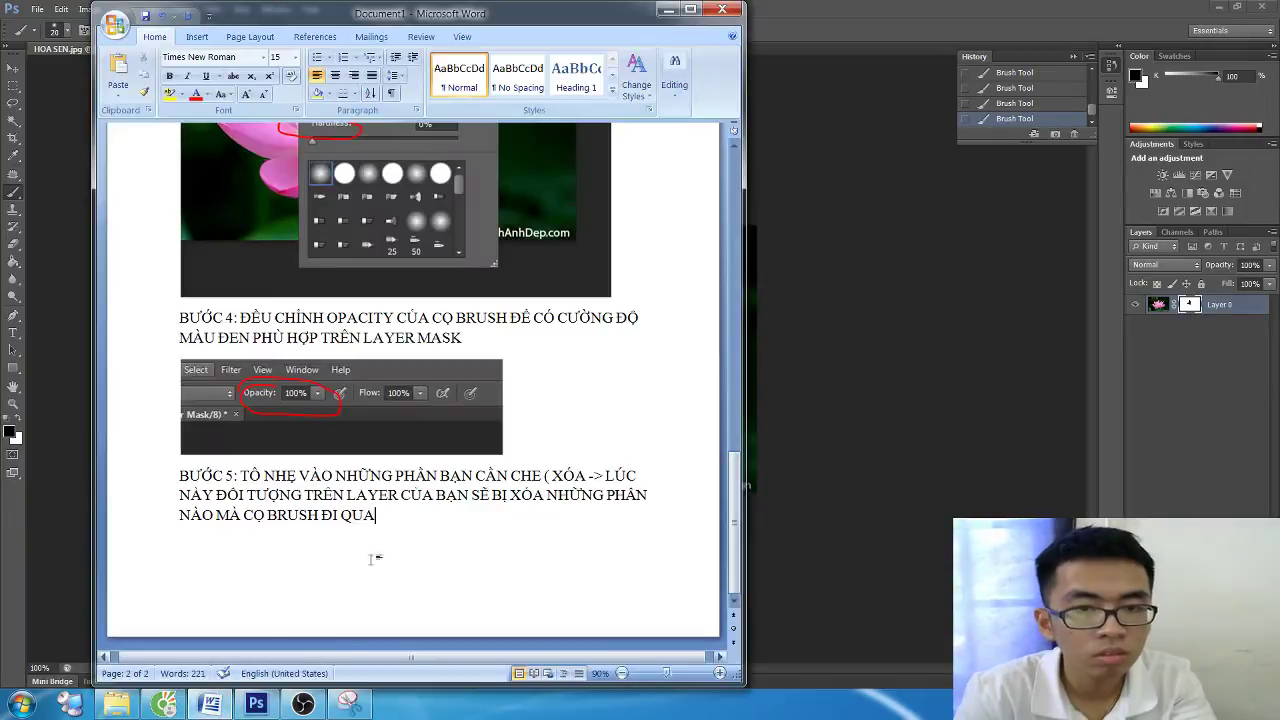
key(alt+Tab)
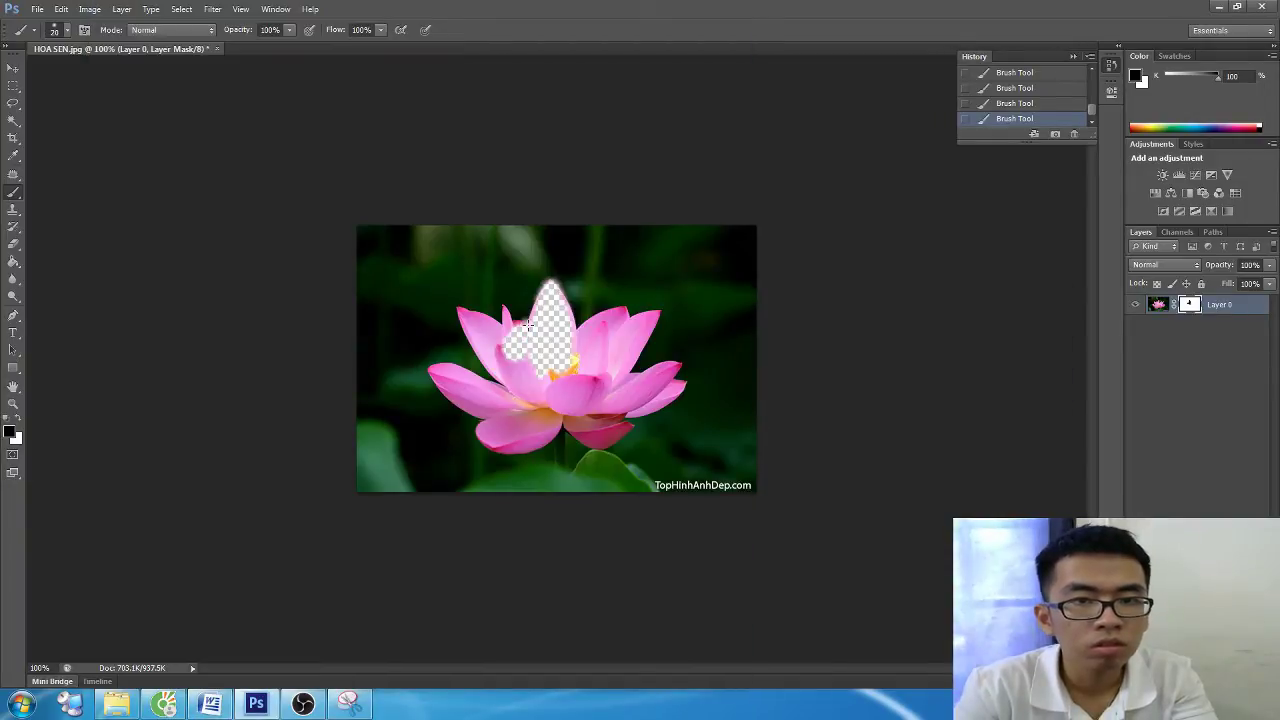
mouse_move(527, 325)
mouse_down()
mouse_move(483, 345)
mouse_move(462, 315)
mouse_move(483, 320)
mouse_move(472, 345)
mouse_move(503, 378)
mouse_move(520, 379)
mouse_move(533, 358)
mouse_up()
Step: Revert to the first Brush Tool state, then test a 10 px brush at 50% opacity
scroll(1040, 112, up, 2)
scroll(1043, 114, up, 3)
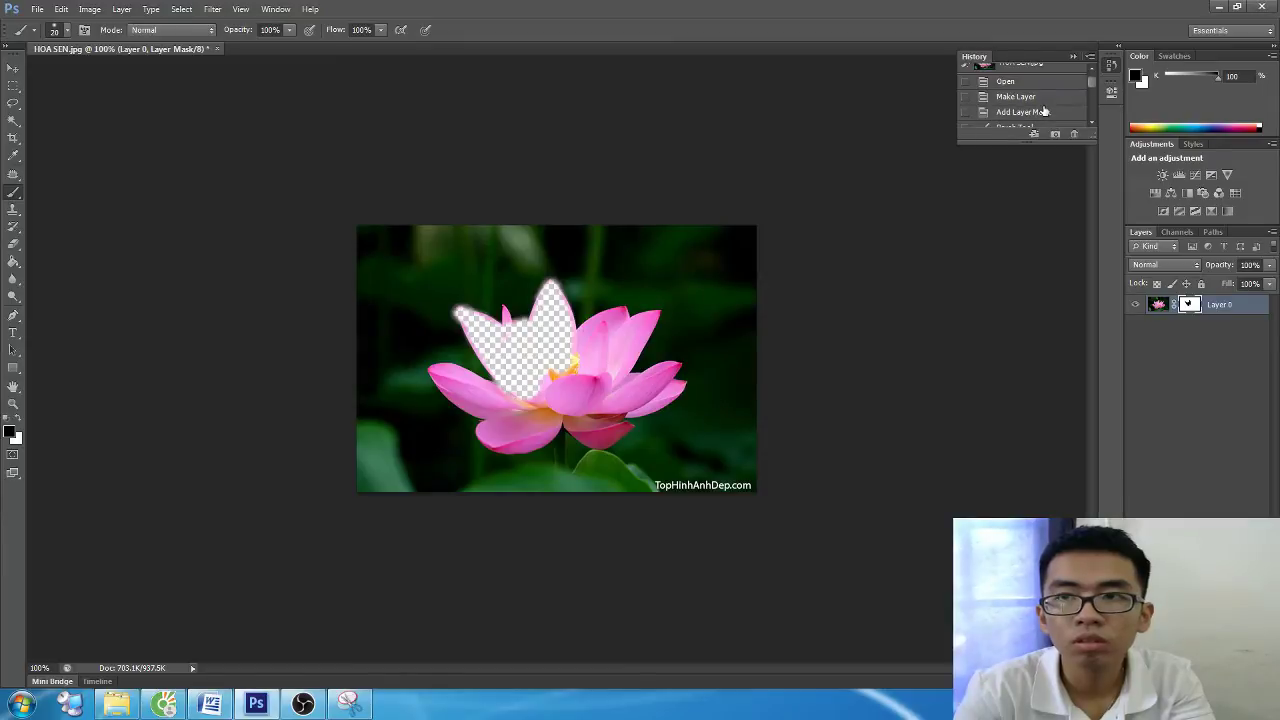
scroll(1030, 118, up, 2)
click(1036, 112)
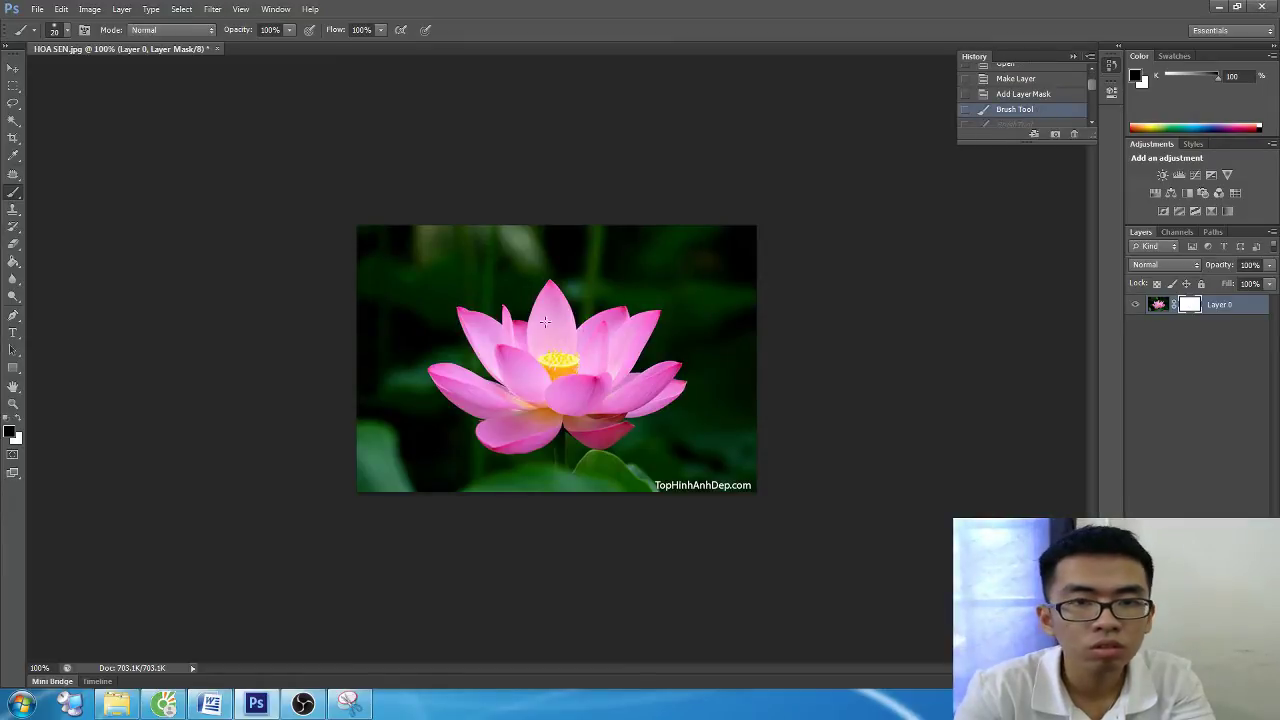
right_click(505, 353)
drag(541, 384, 537, 384)
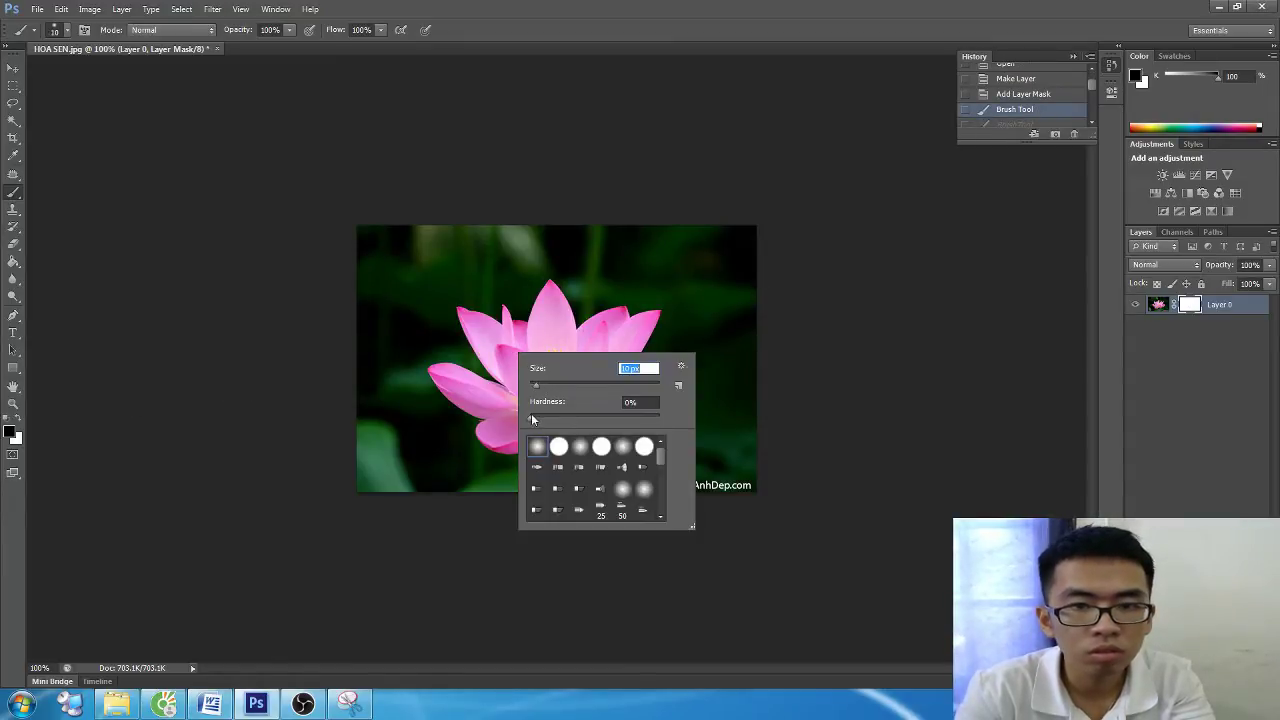
key(Return)
key(5)
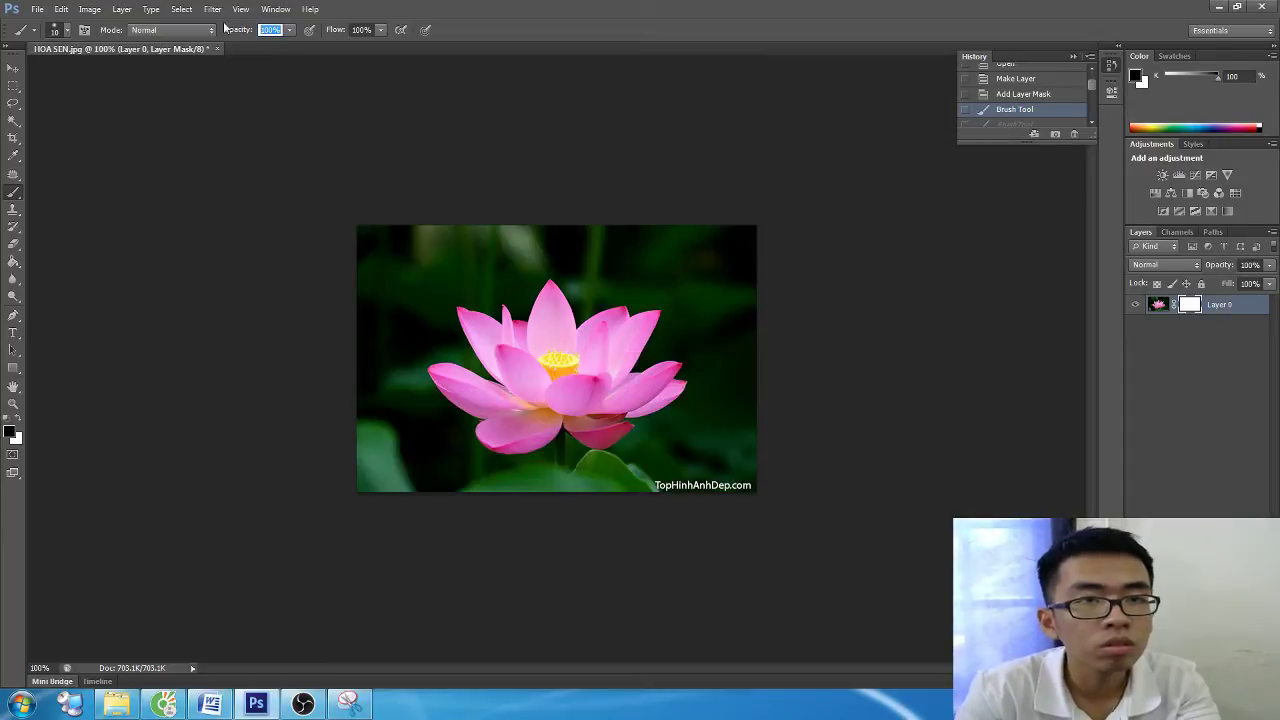
drag(548, 330, 560, 304)
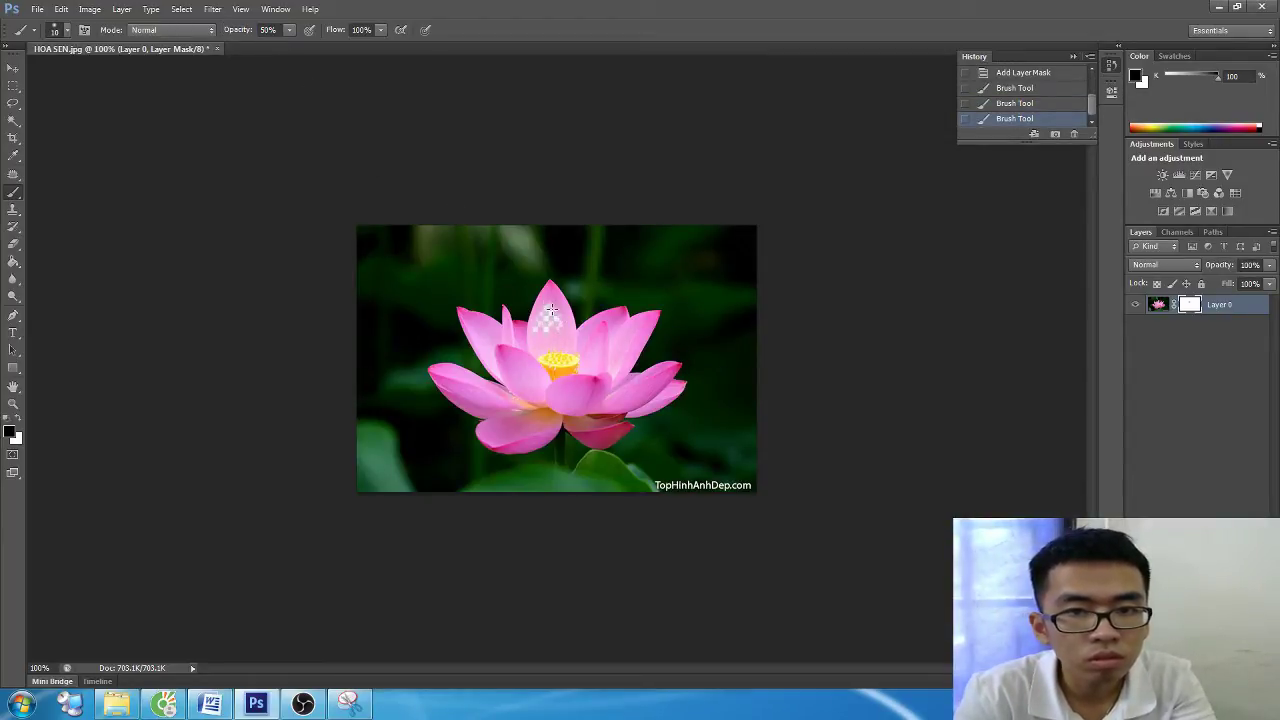
Step: Undo the faint stroke in History and paint light mask strokes at 10% opacity
click(279, 30)
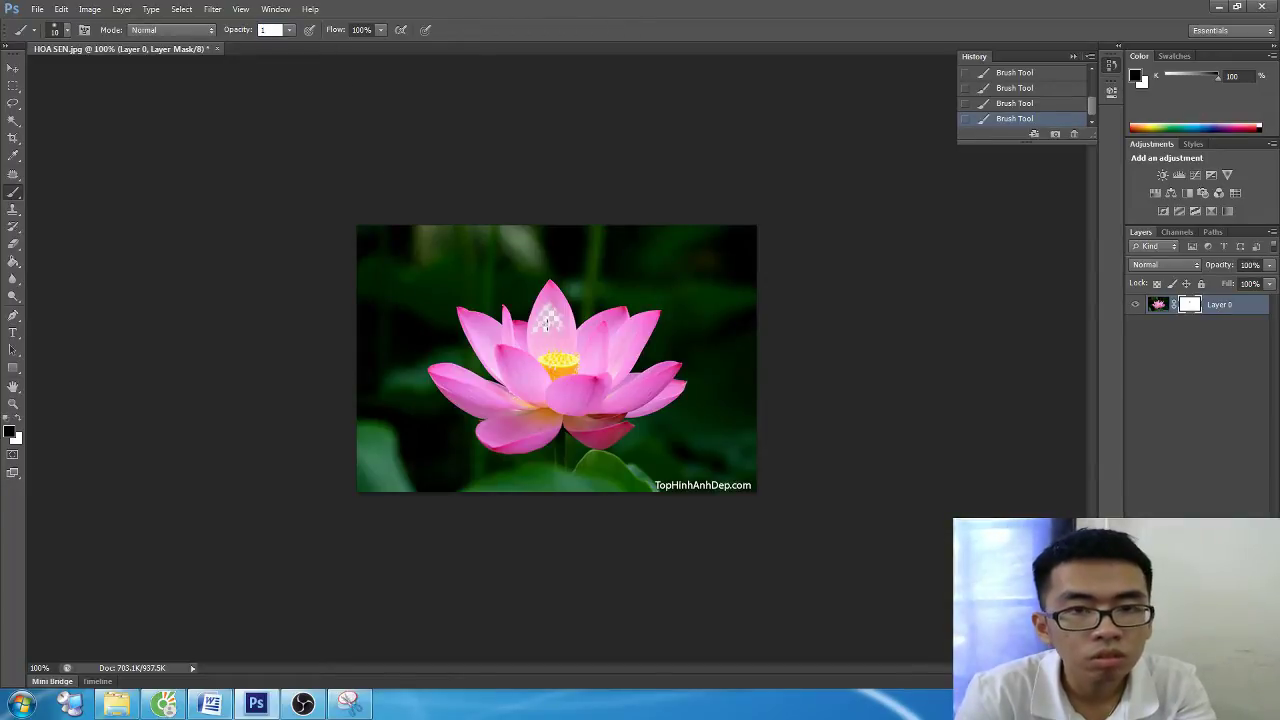
scroll(1035, 107, up, 5)
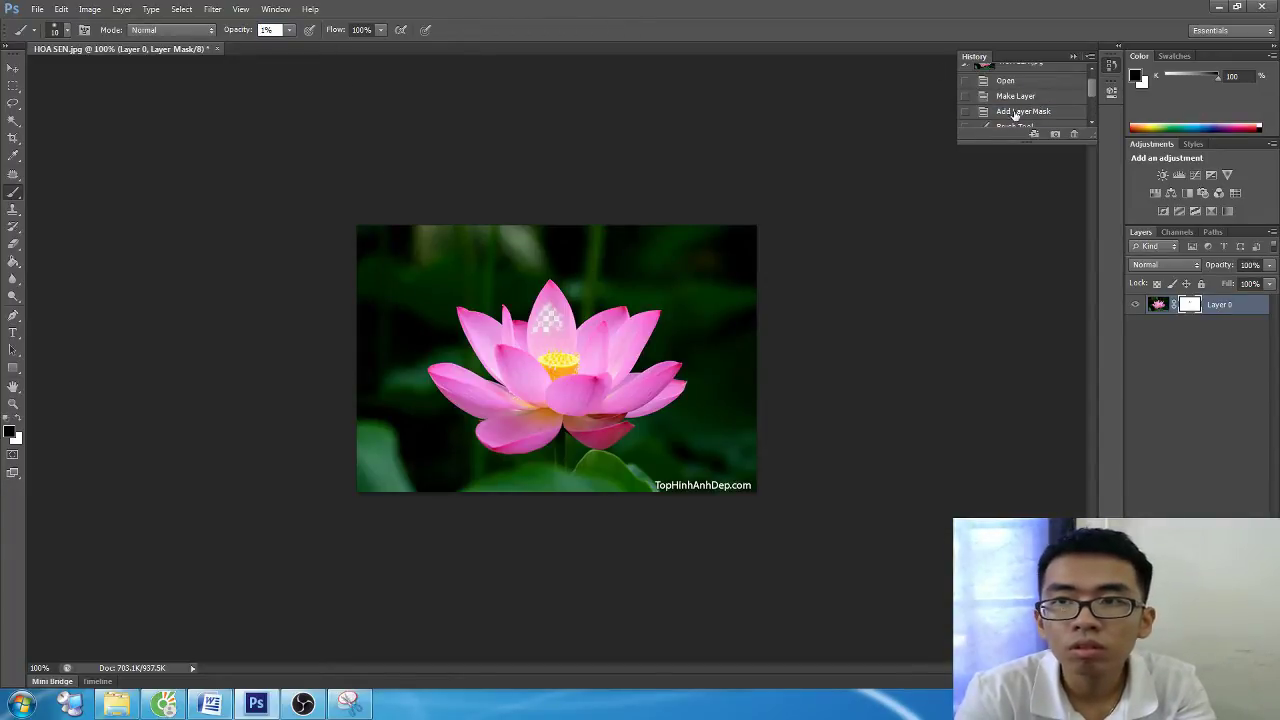
click(1014, 124)
drag(537, 335, 558, 358)
double_click(266, 29)
text(10)
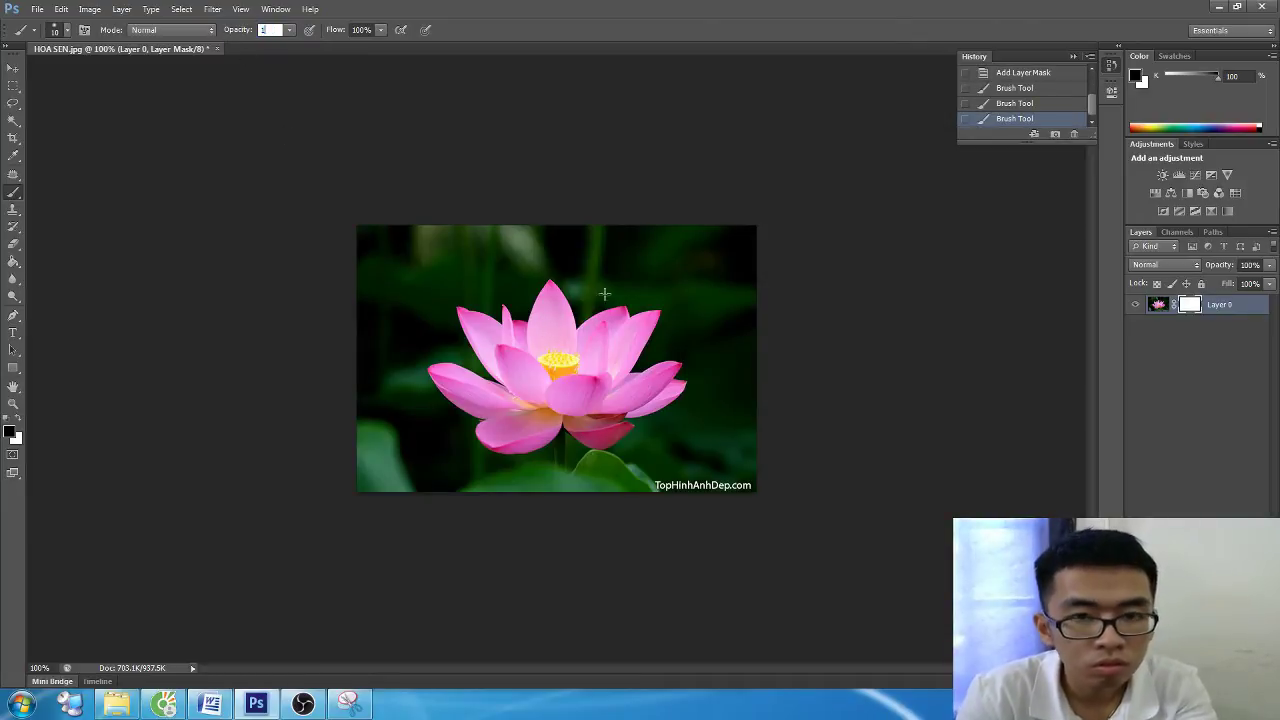
drag(606, 300, 612, 310)
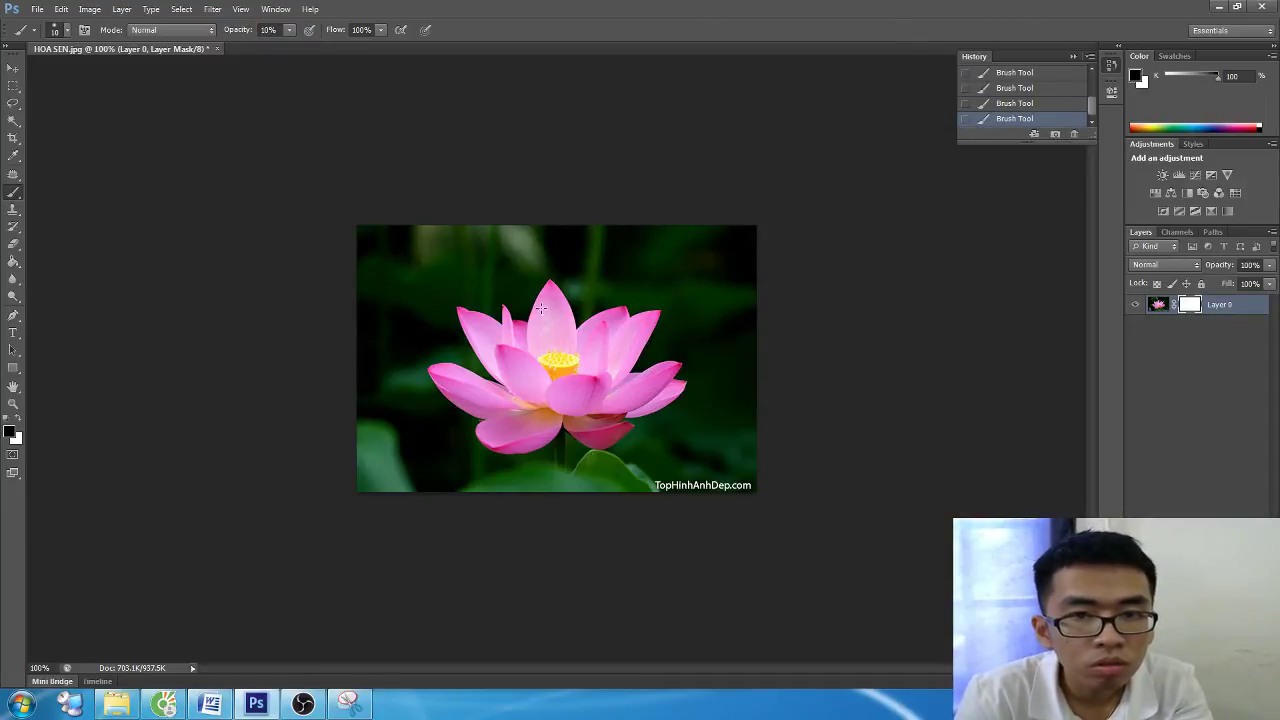
Step: Set brush opacity to 40% and partly fade the centre petal on the mask
text(40)
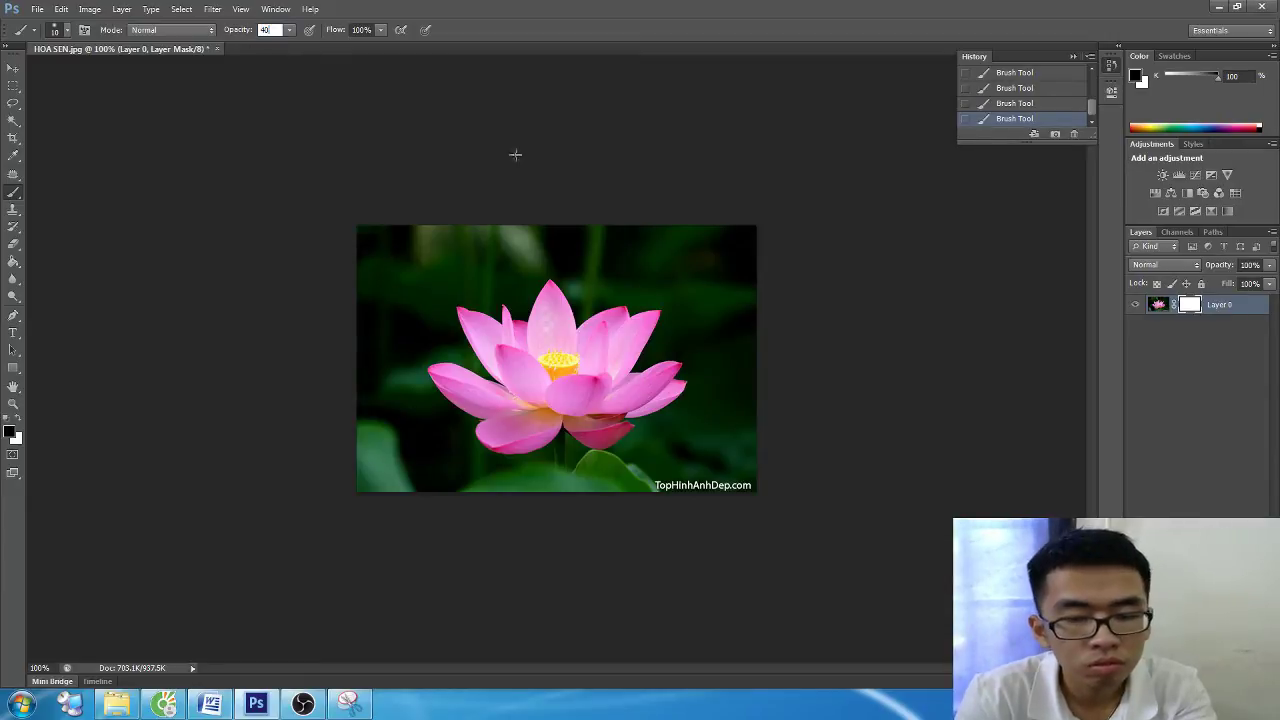
key(Return)
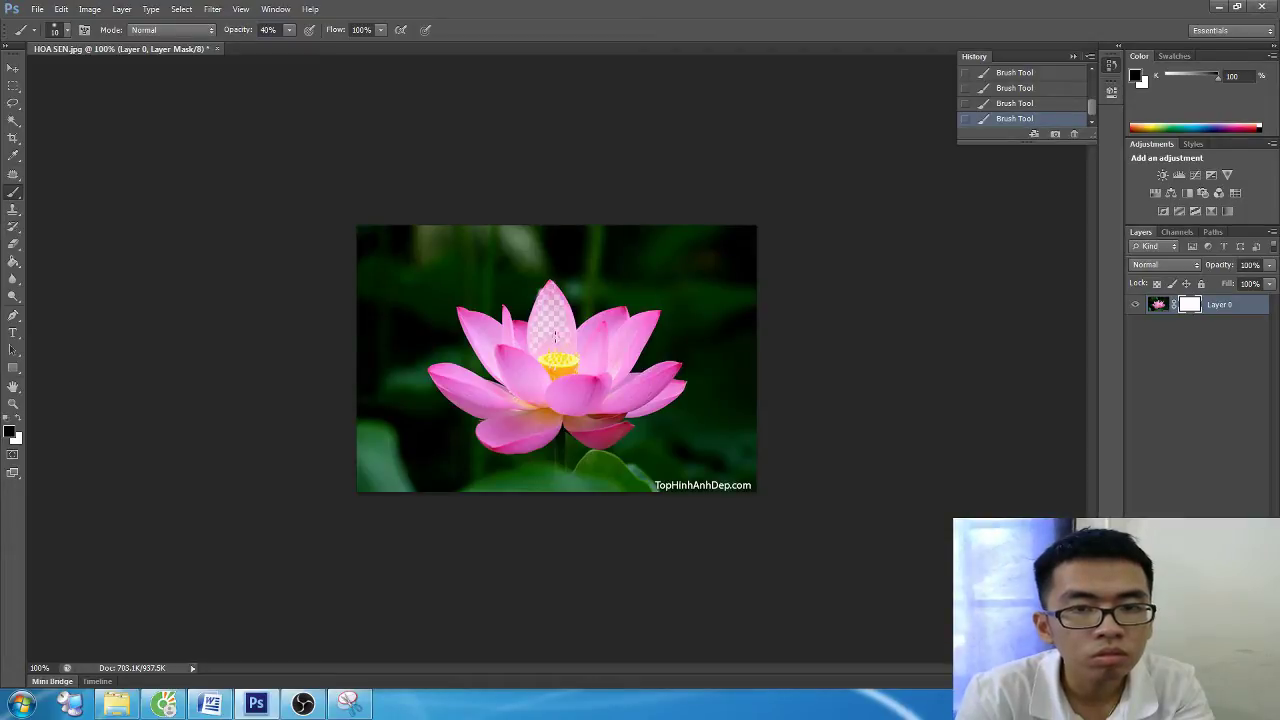
right_click(552, 326)
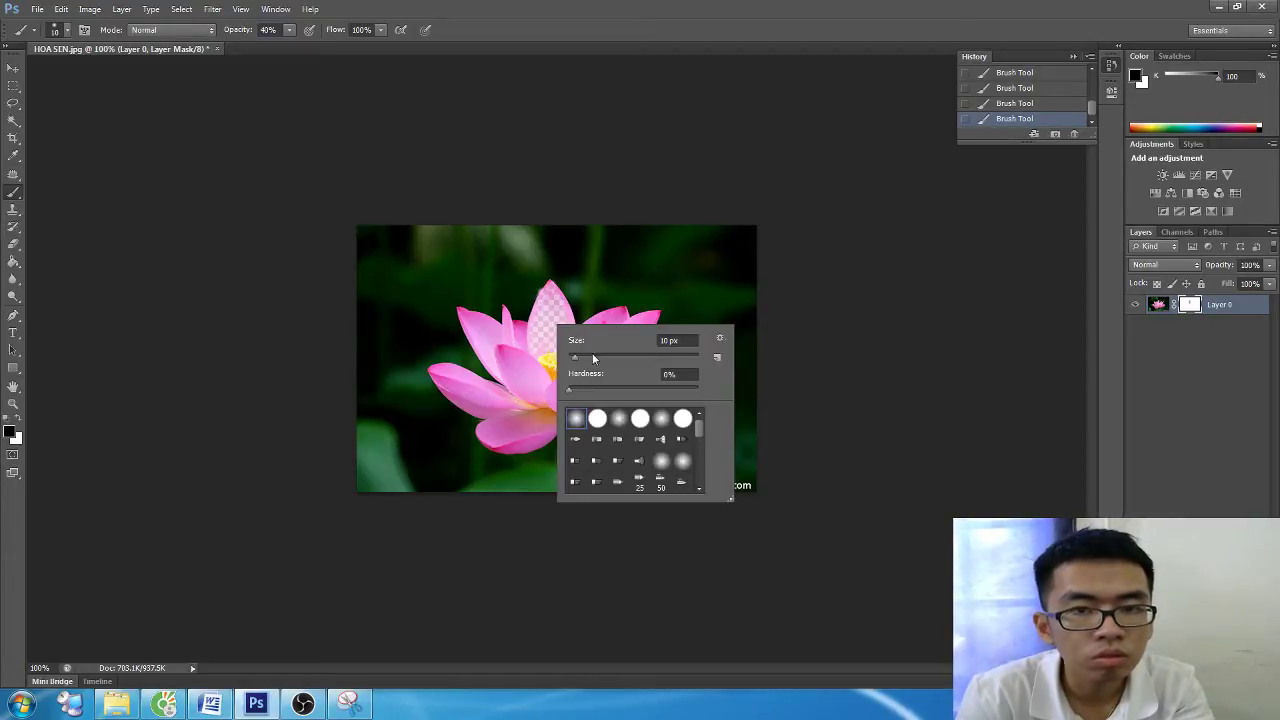
key(Return)
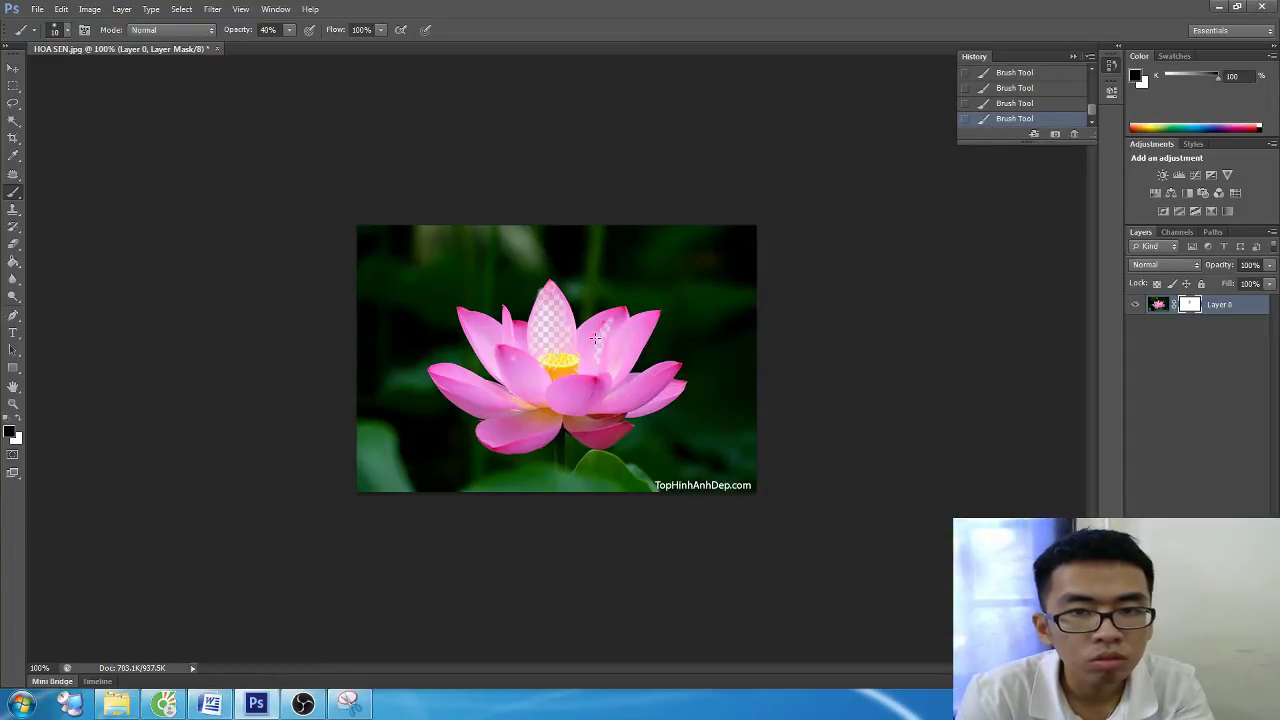
drag(596, 339, 606, 323)
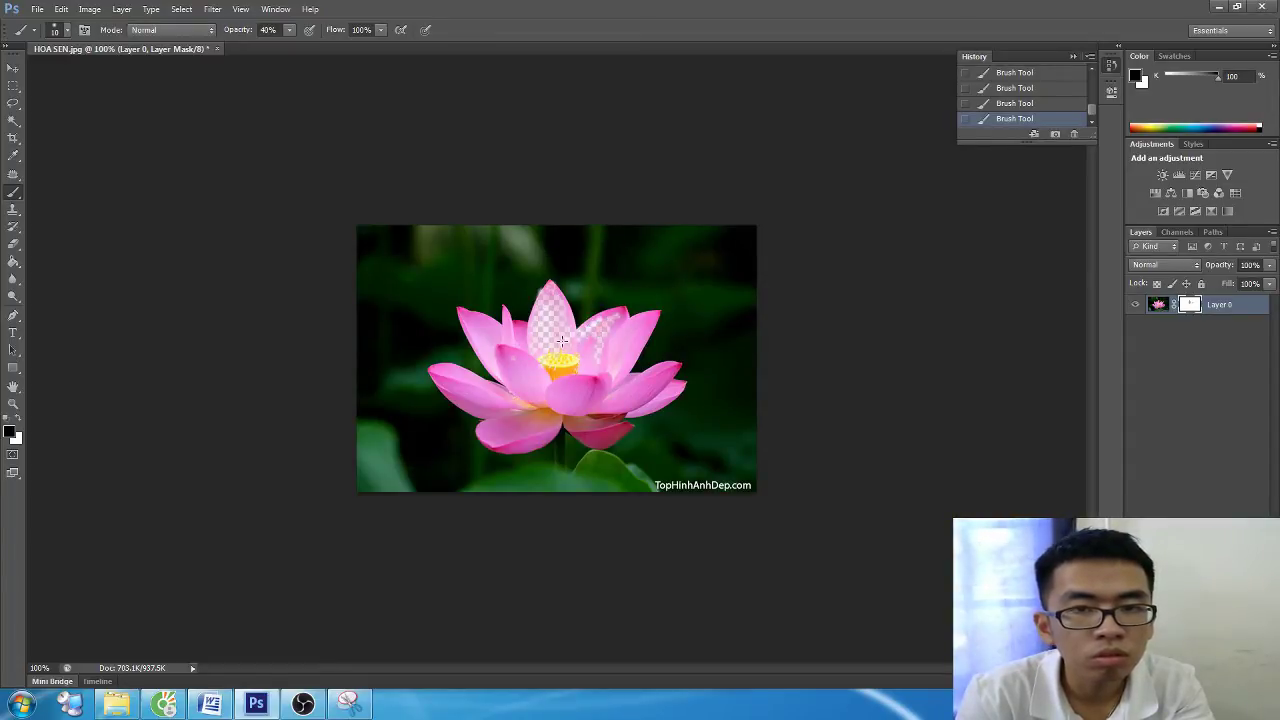
Step: Raise brush opacity to 70%, then start the 'BƯỚC 6' line in Word
right_click(562, 341)
click(268, 30)
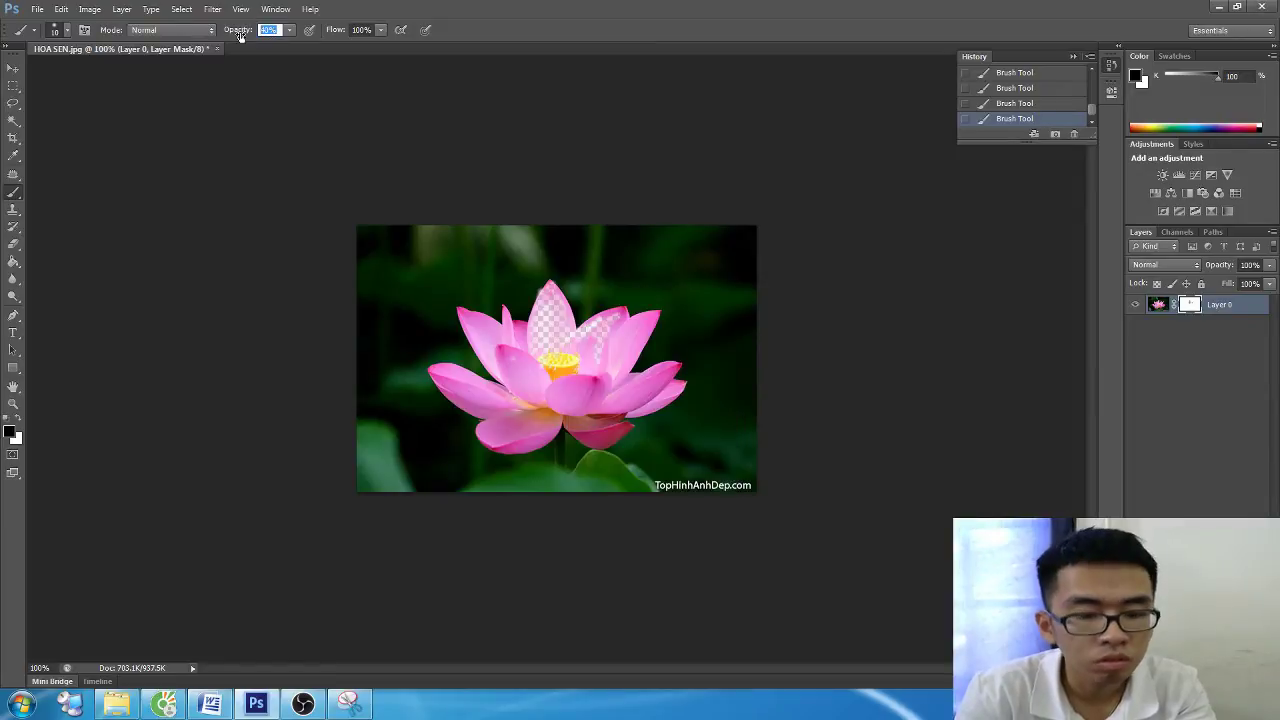
text(70)
key(Return)
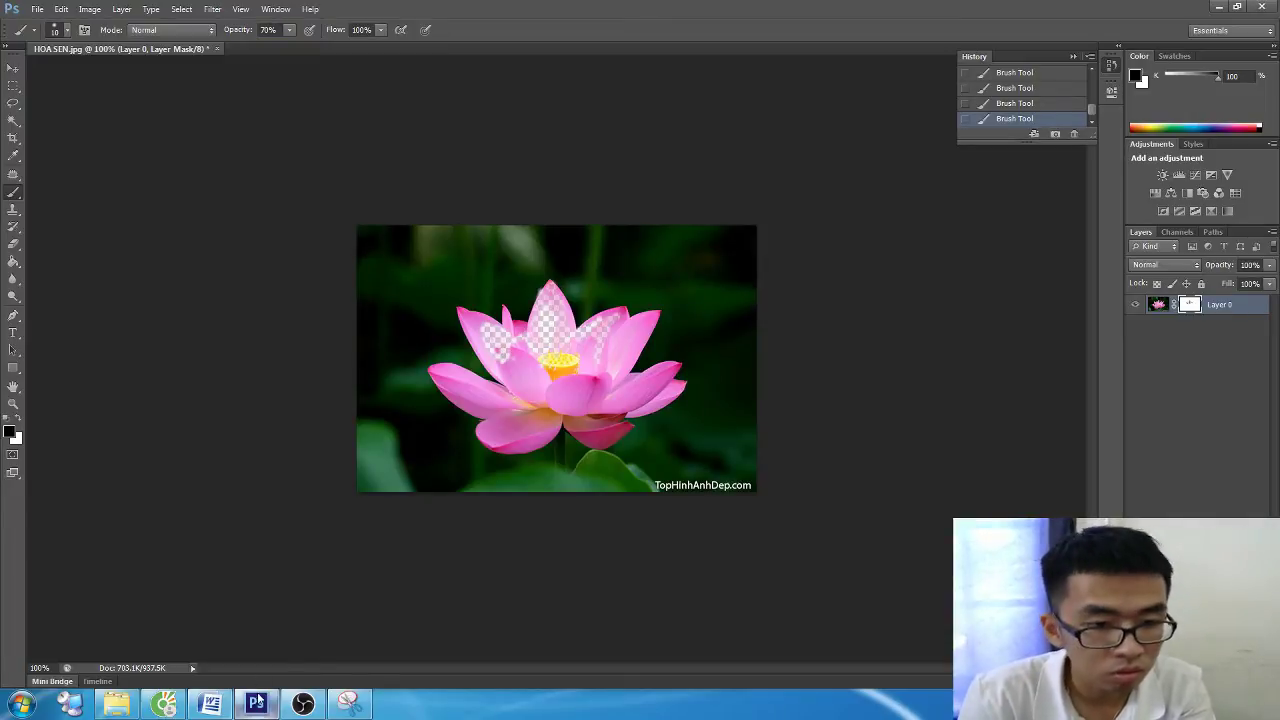
click(210, 704)
text(BƯỚC)
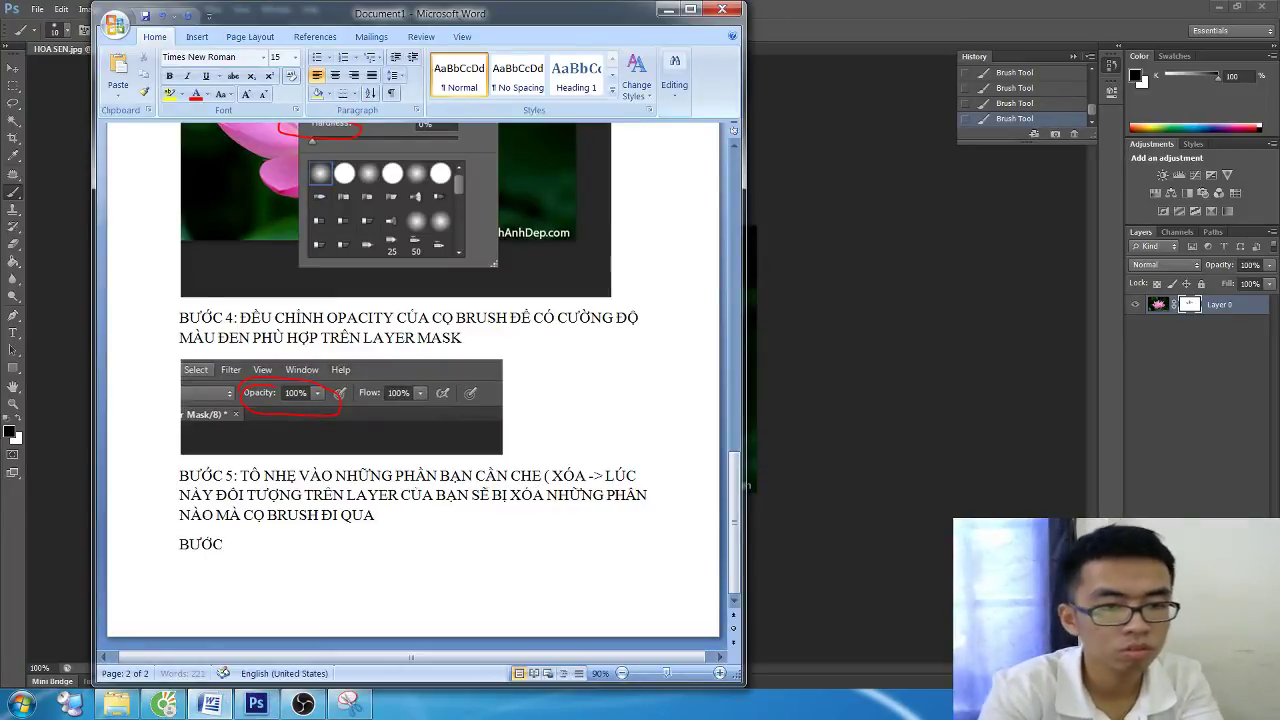
text( 6)
text(: TO)
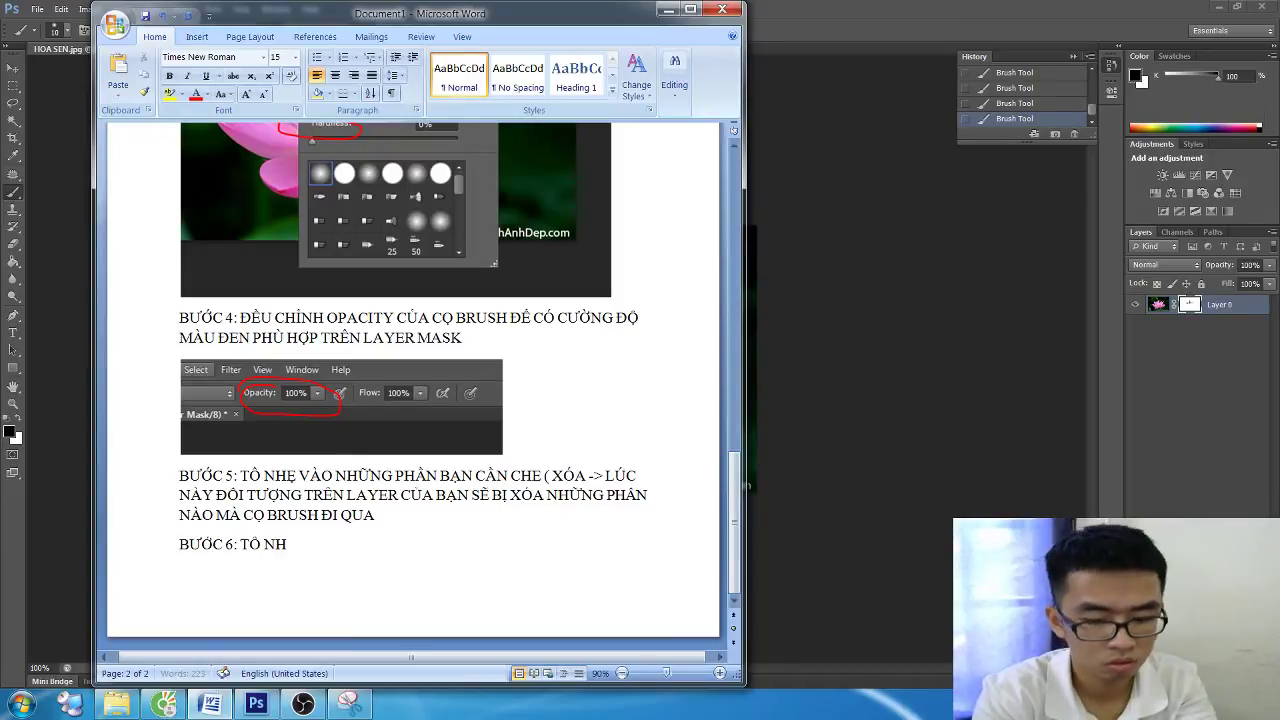
Step: Type the Bước 6 text about restoring areas by pressing X for a white foreground colour
key(BackSpace)
key(BackSpace)
key(BackSpace)
key(BackSpace)
text(ẤY)
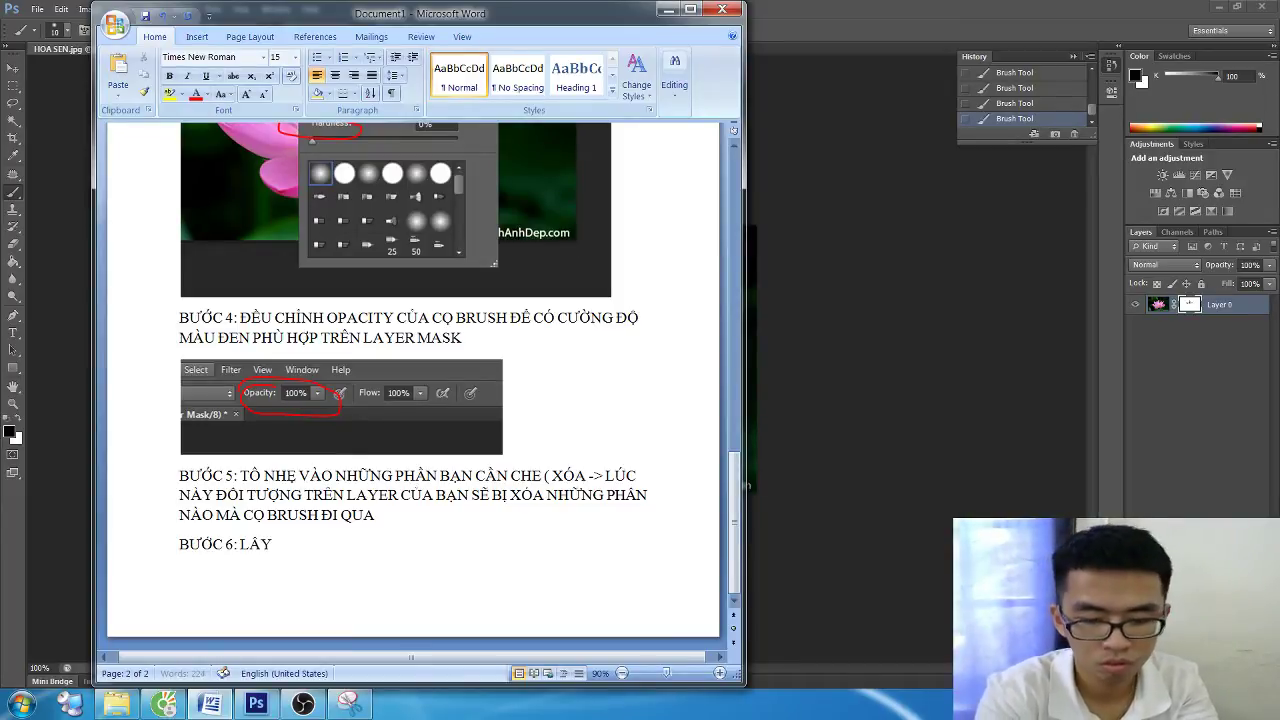
text( LẠI)
text( HOẶC ĐIỀU CHI)
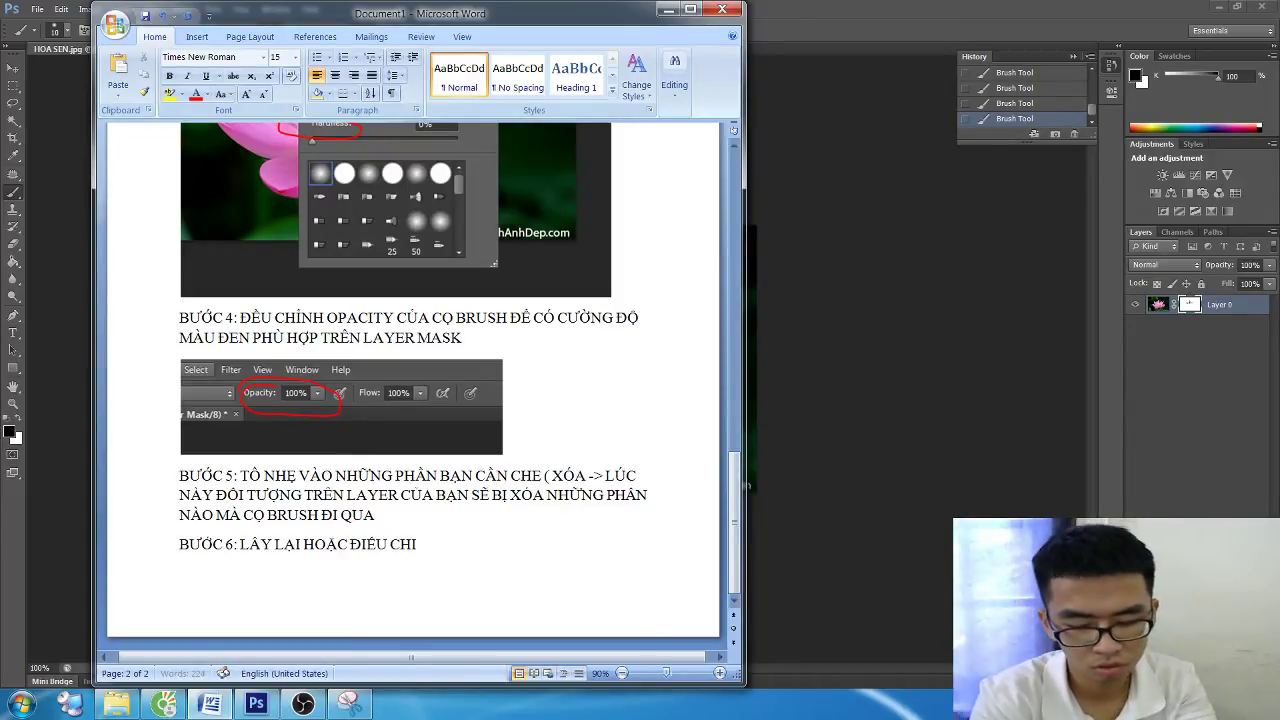
key(BackSpace)
text(ỈNH P)
text(HẦN ĐỐI TƯ)
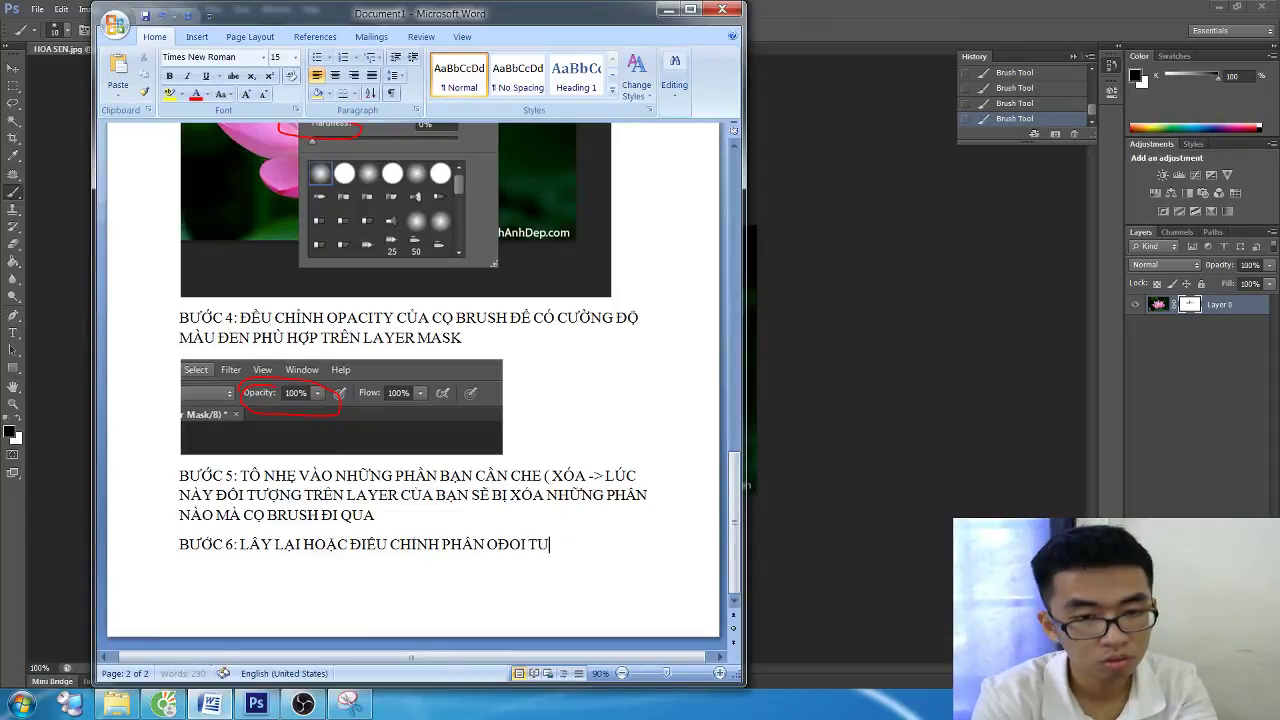
text(ỢNG)
key(BackSpace)
key(BackSpace)
key(BackSpace)
key(BackSpace)
key(BackSpace)
key(BackSpace)
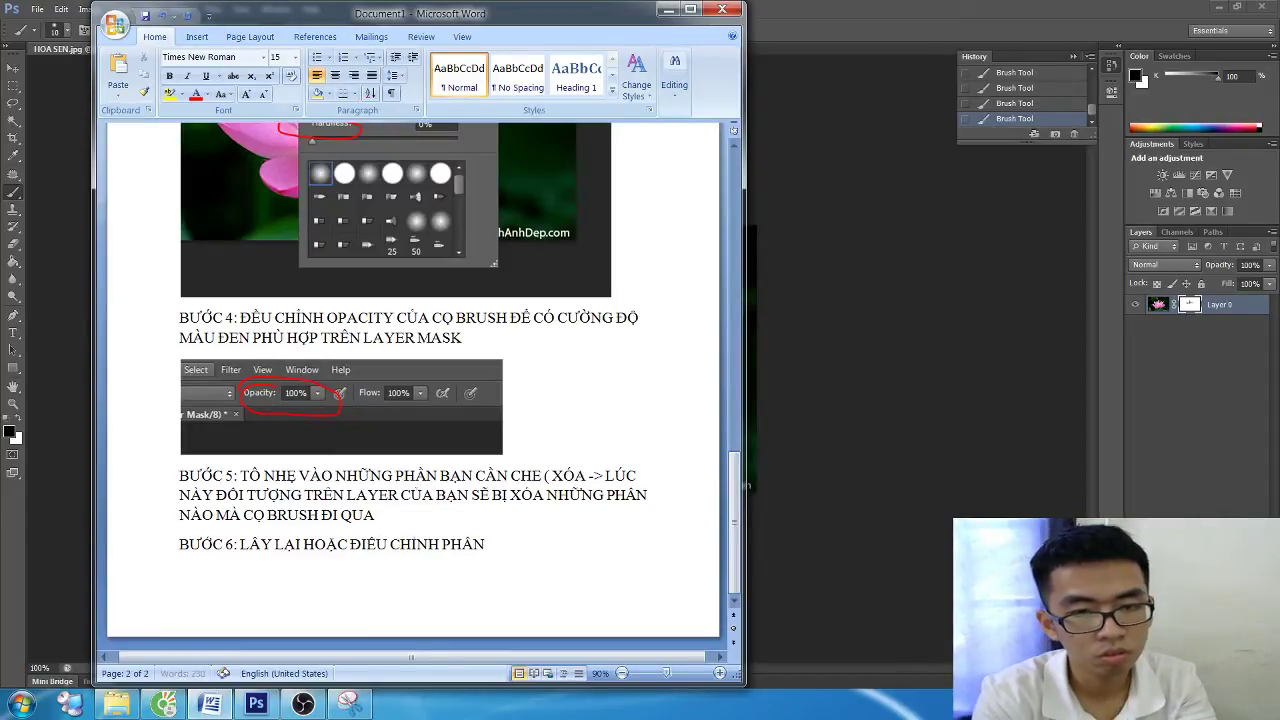
text(f)
key(BackSpace)
text(a)
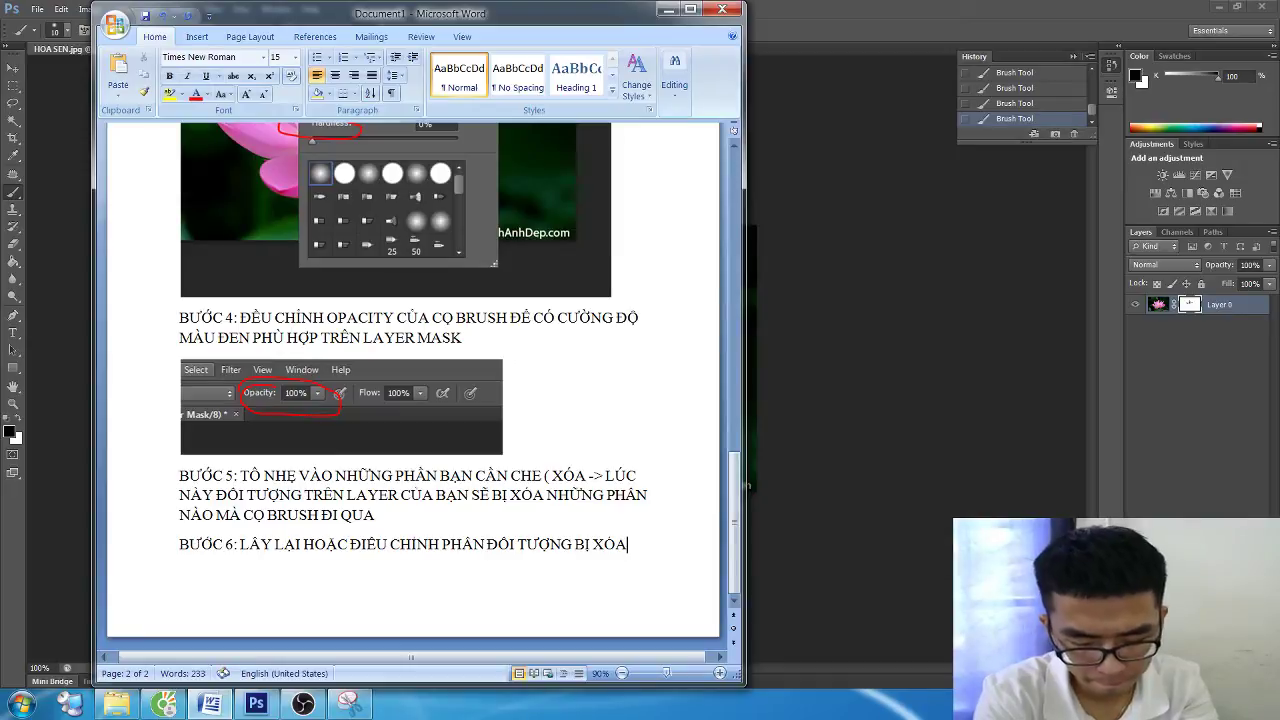
text(-)
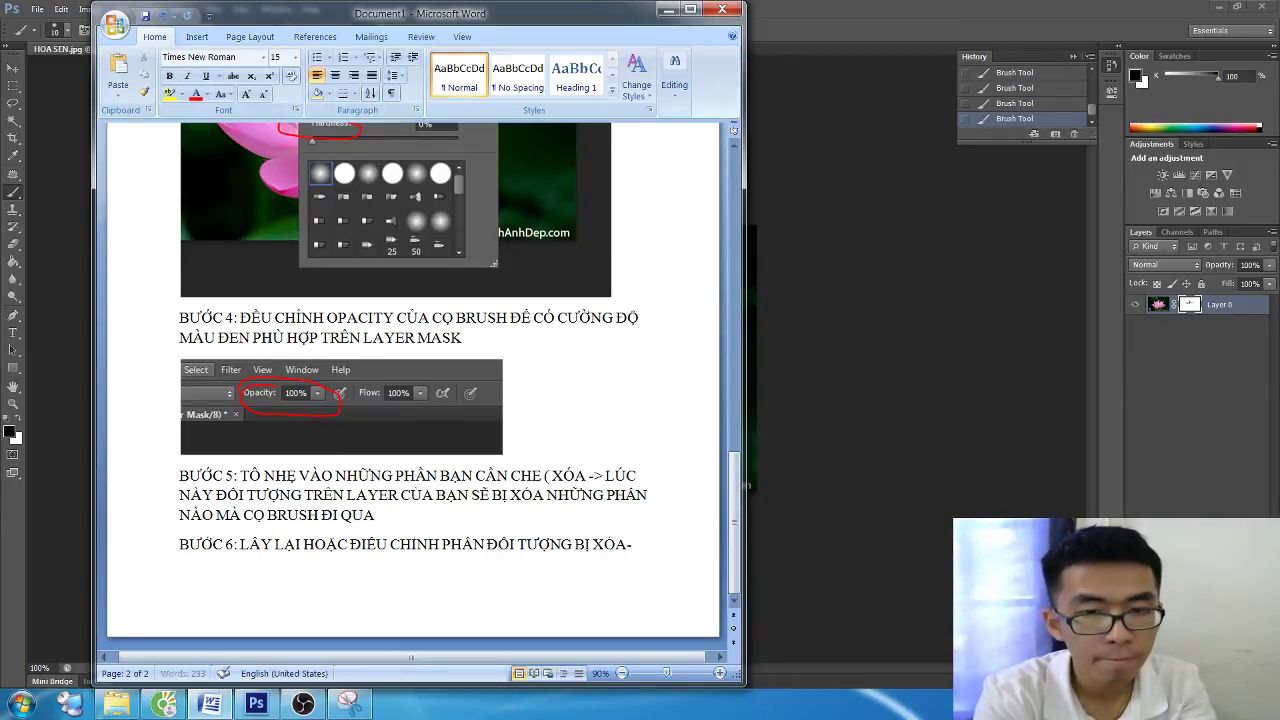
text(> ẤN PH)
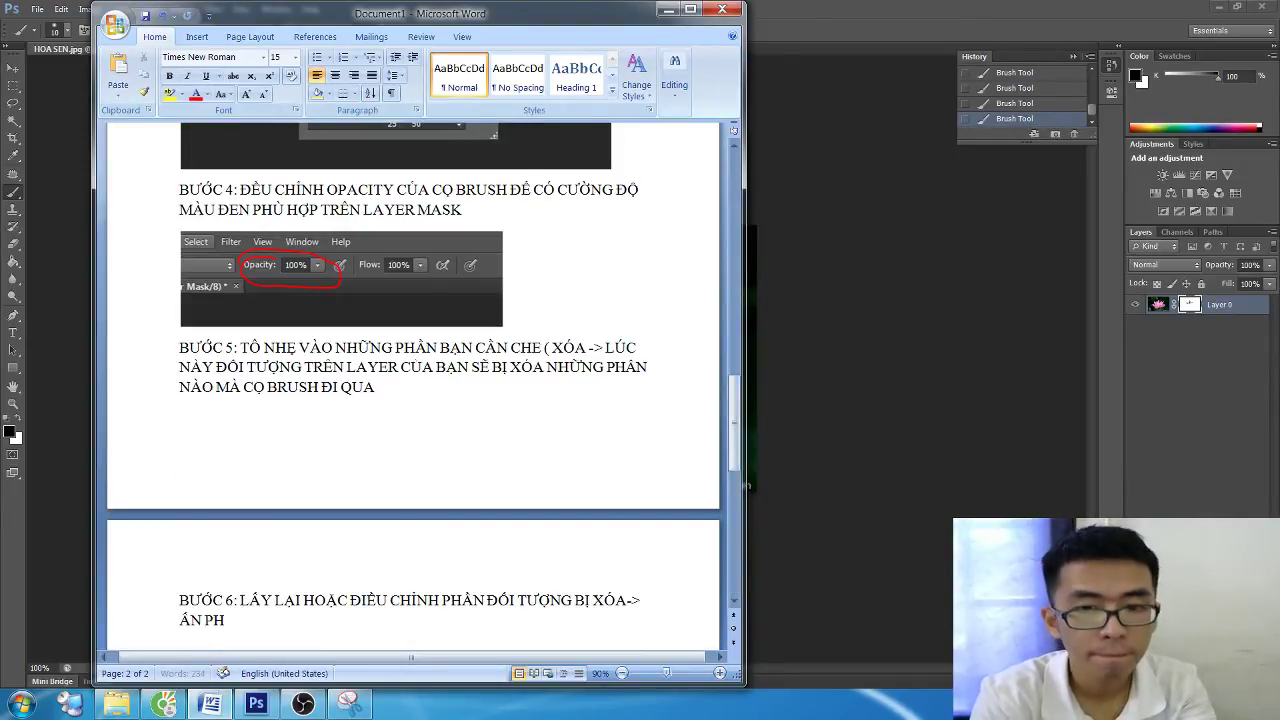
text( X MỘT)
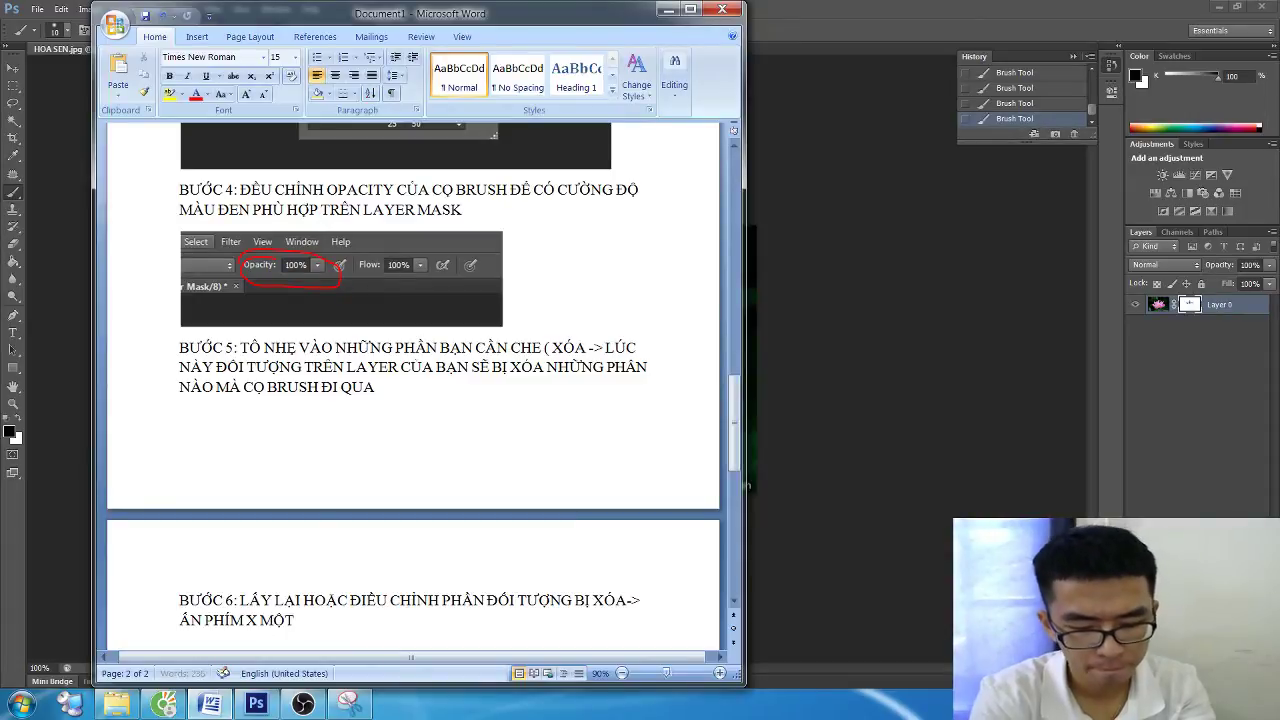
text( LÂ ĐE)
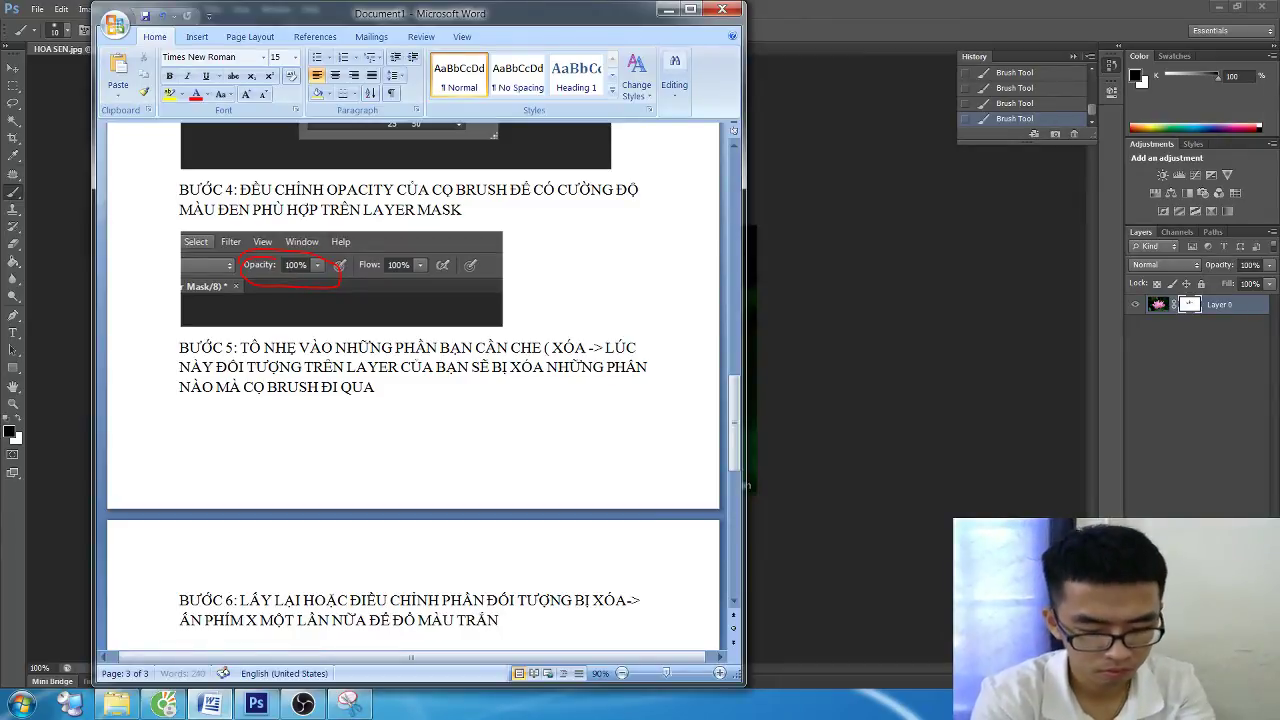
text(G CHO FOR)
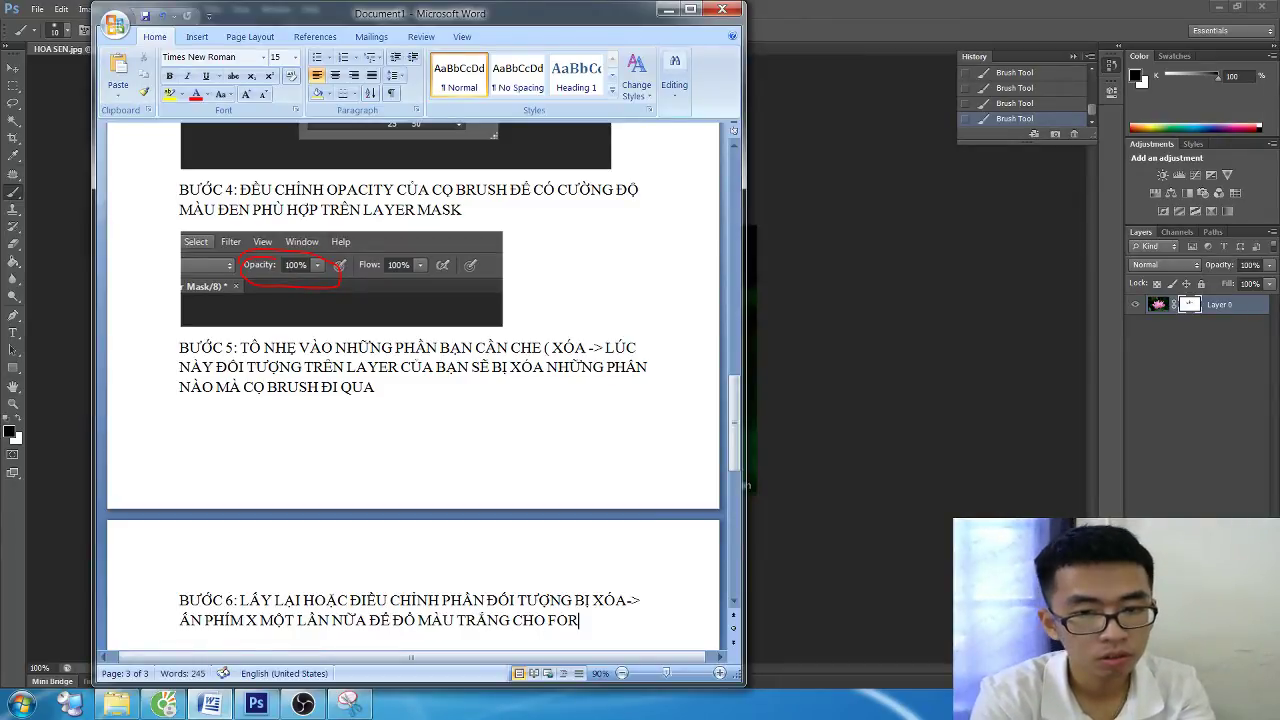
text(ERGROUND COLOR)
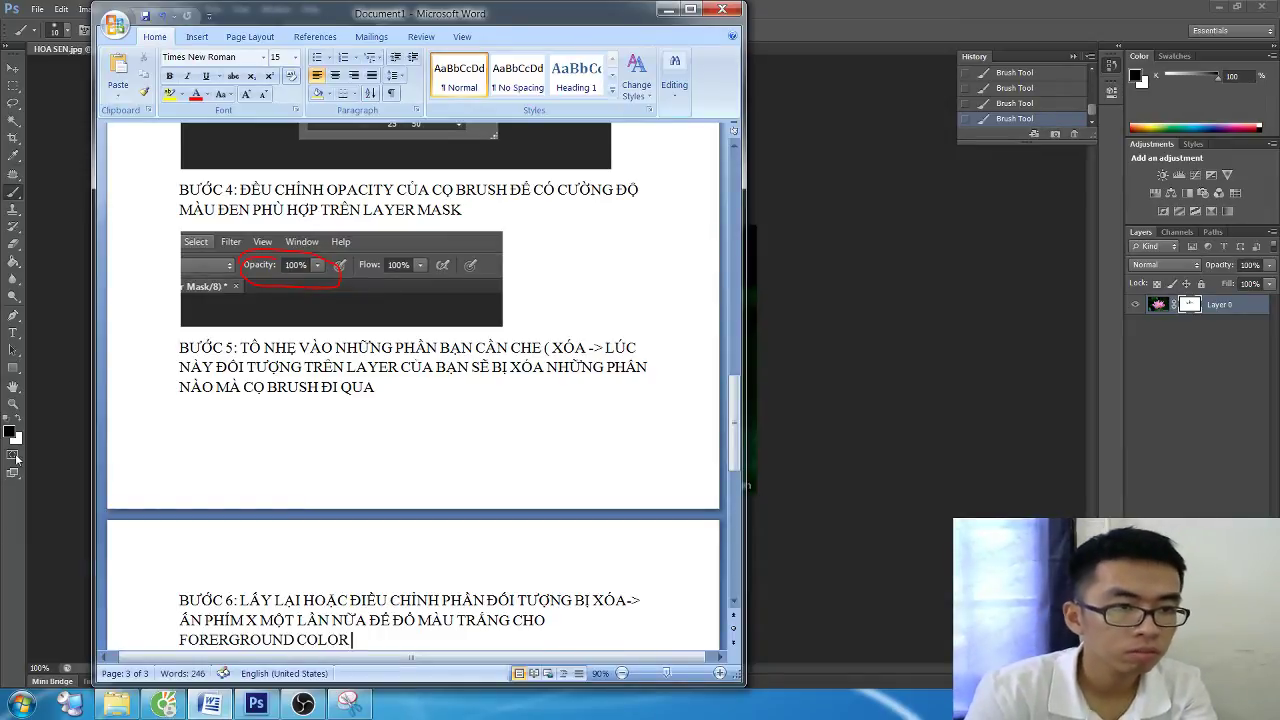
Step: Swap Photoshop's colours to white foreground and snip the colour swatches with Snipping Tool
key(alt+Tab)
key(x)
key(super)
click(60, 28)
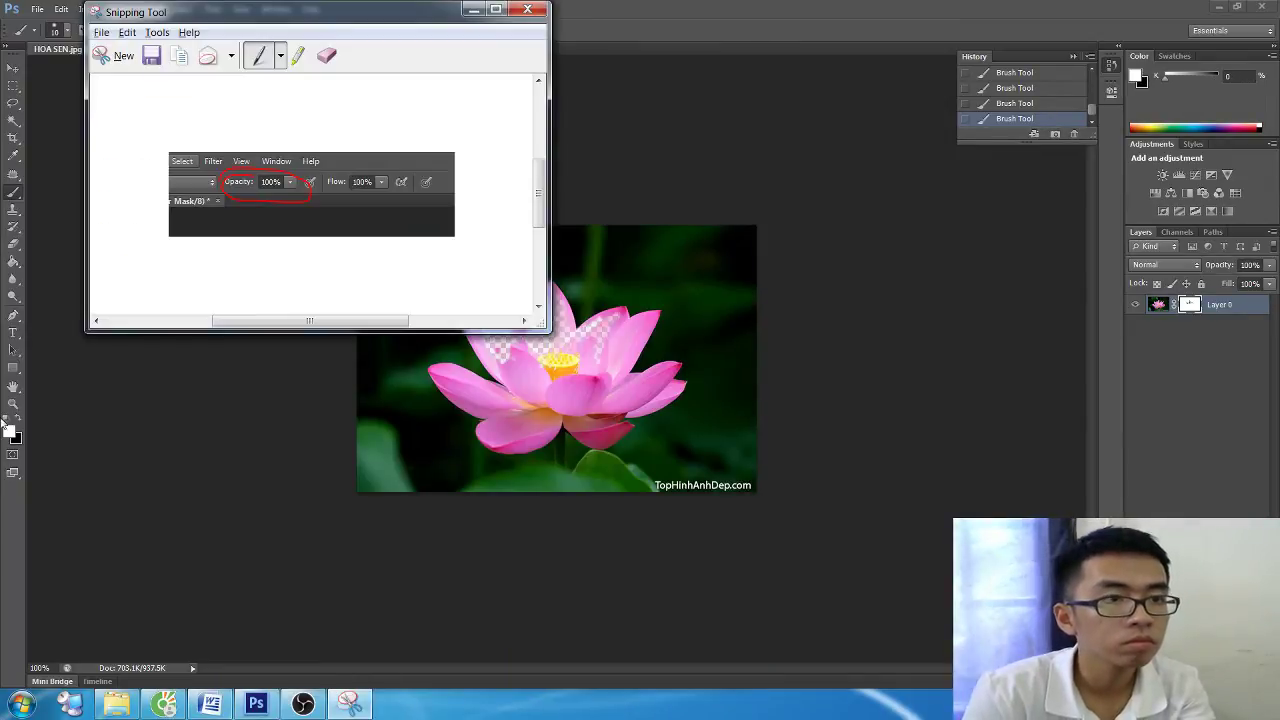
click(112, 57)
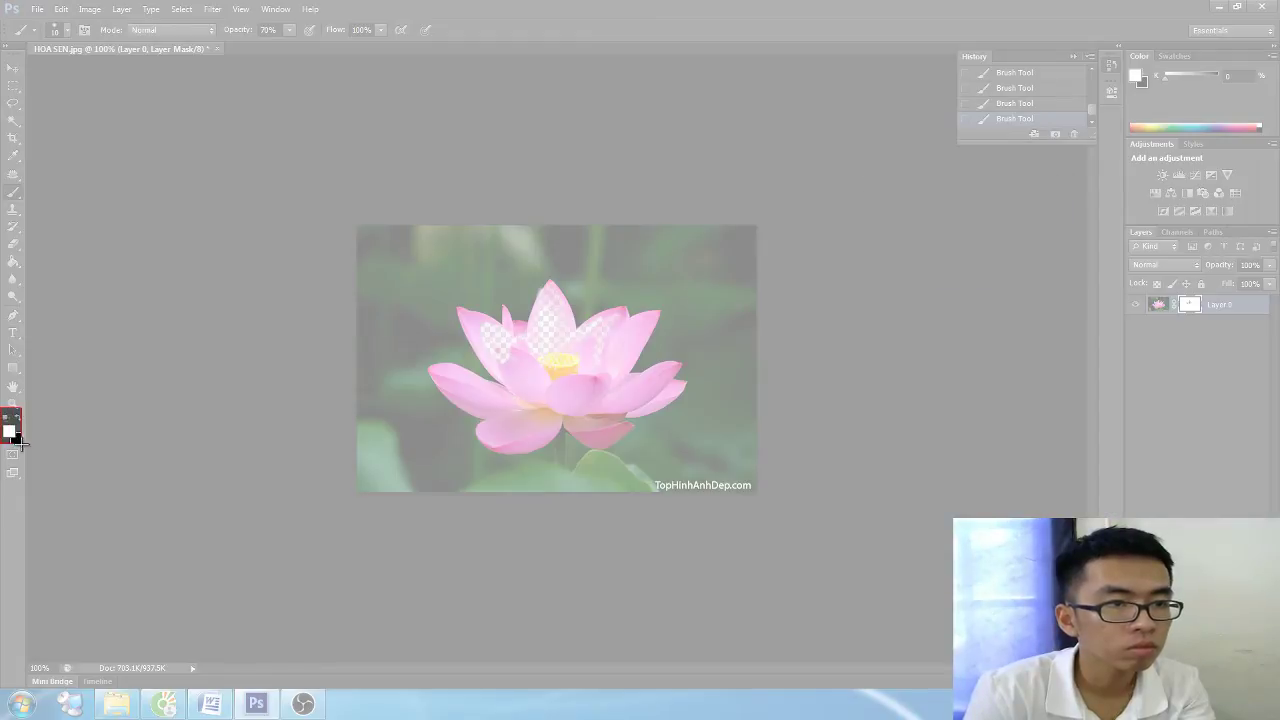
key(Escape)
Step: Paste the swatch snip into Word and add '-> THỰC HIỆN LẠI BƯỚC 3'
click(210, 704)
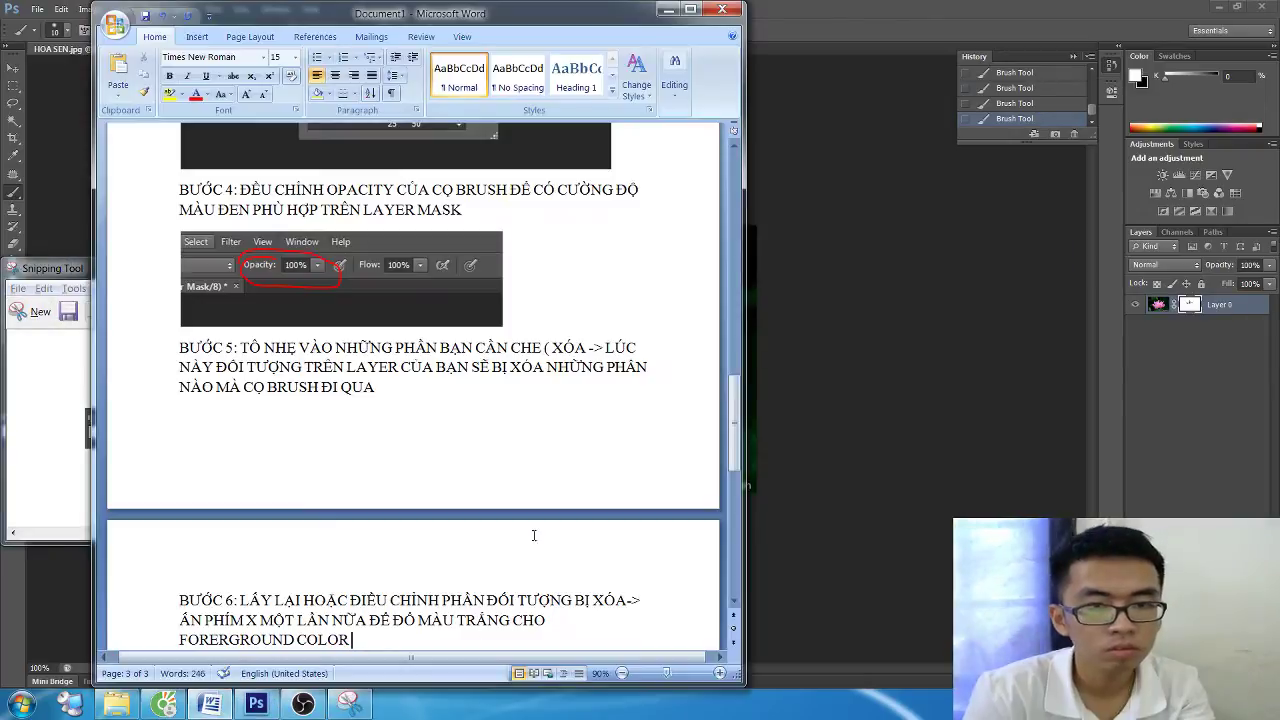
scroll(352, 537, down, 5)
key(ctrl+v)
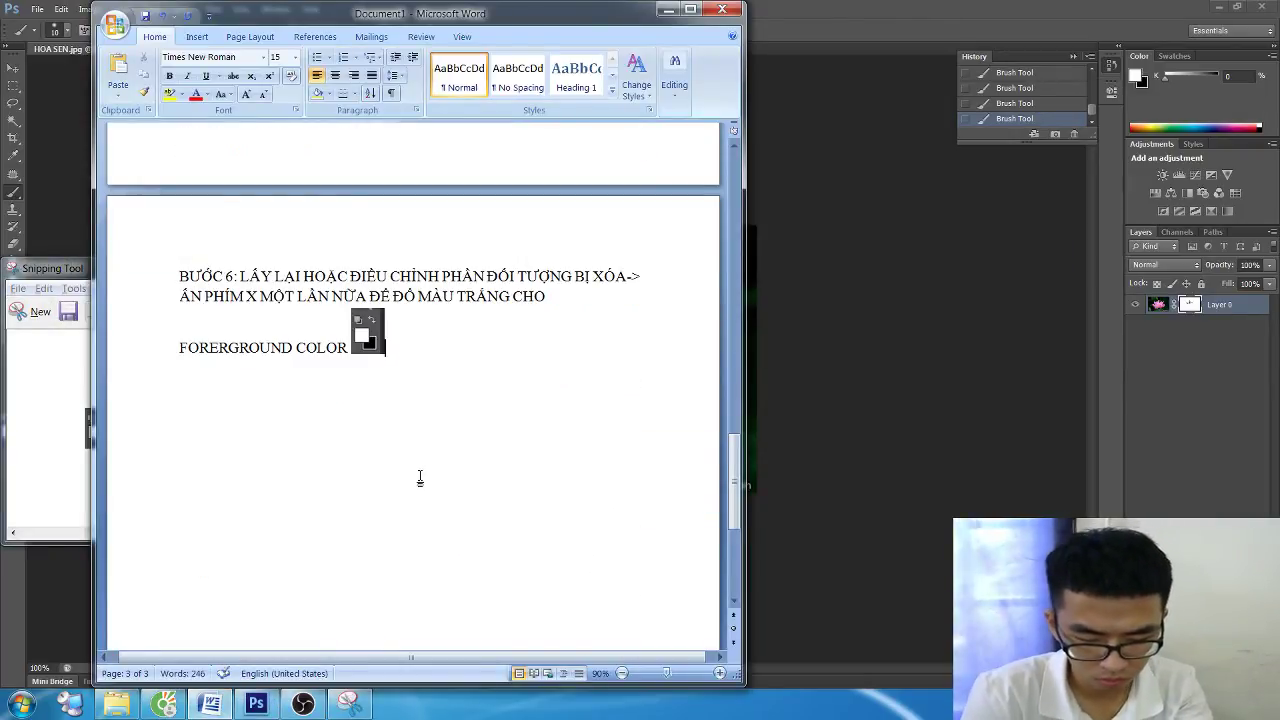
text(-> THƯCH)
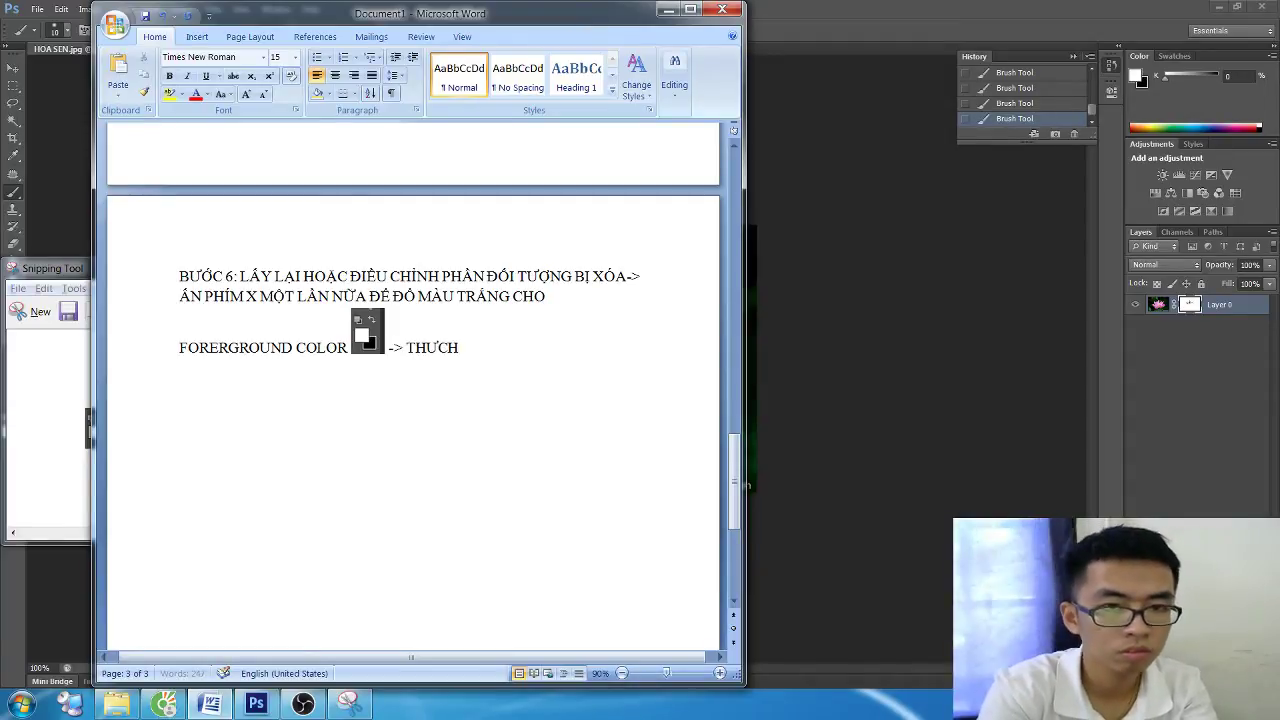
key(BackSpace)
key(BackSpace)
key(BackSpace)
text(ỰC HIỆN LẠI)
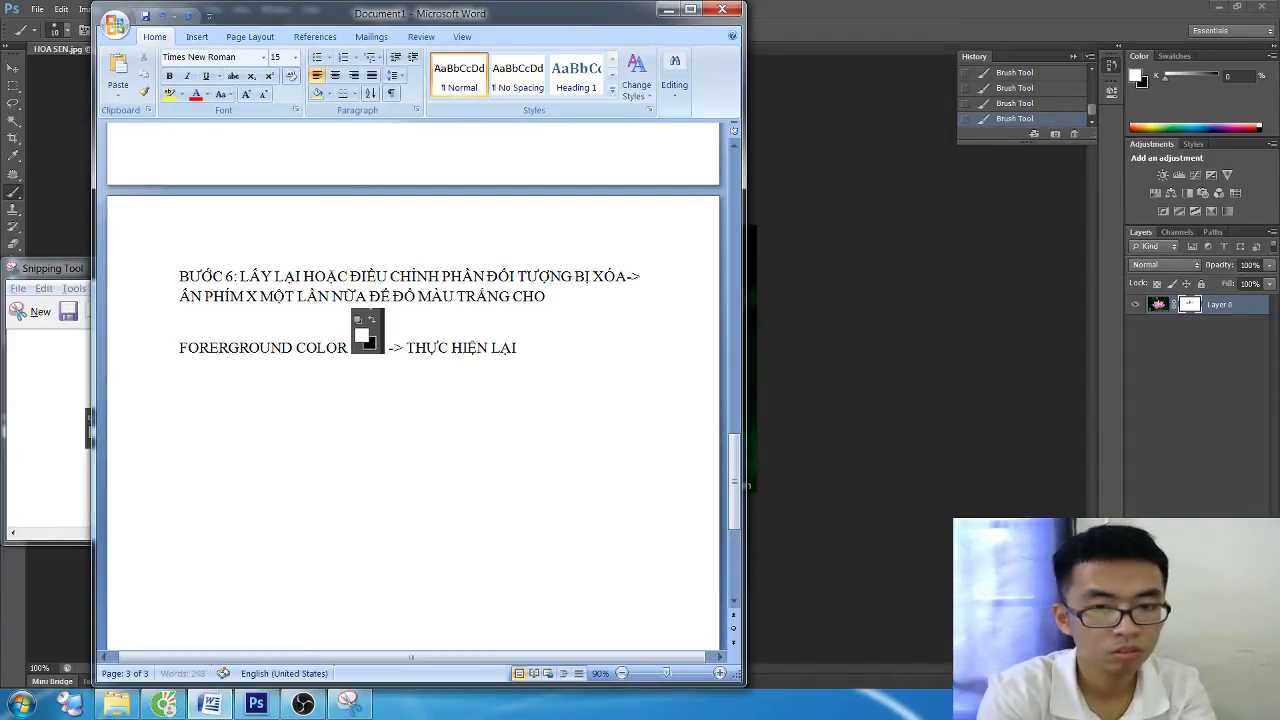
text( BƯỚC 3)
Step: Undo the last change, set the brush to 16 px, and paint white over the erased petals
click(786, 7)
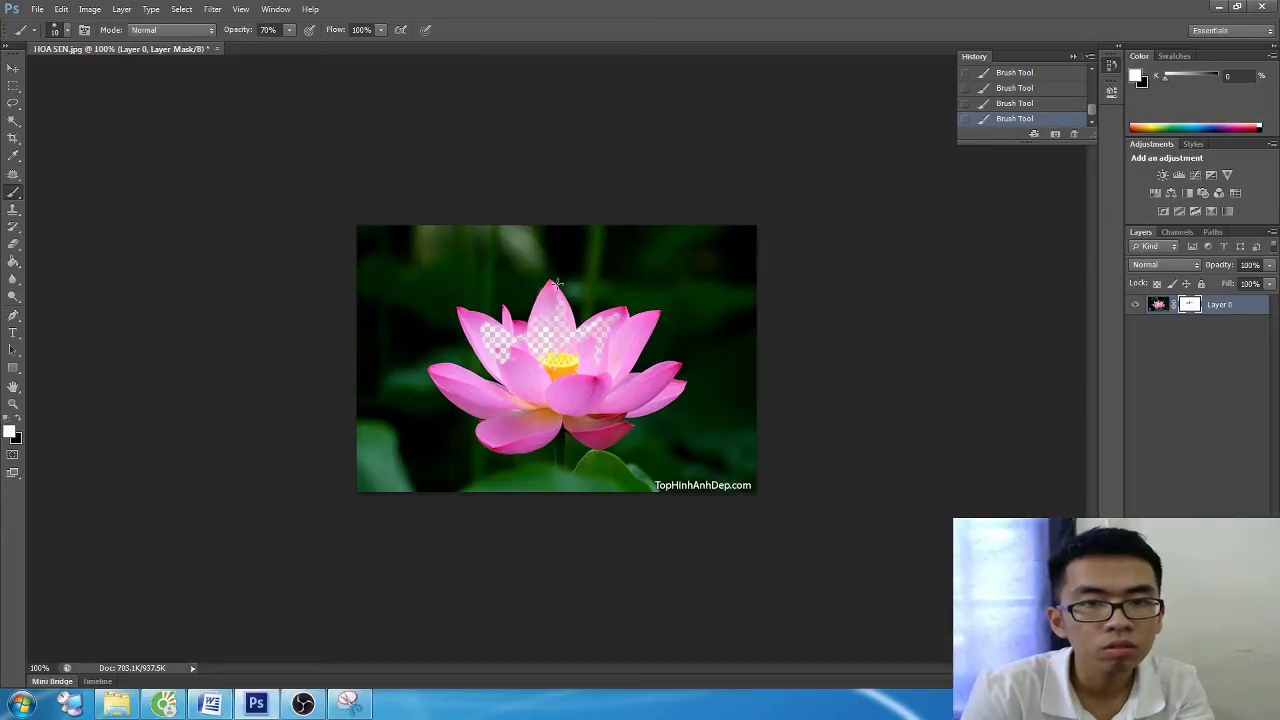
key(ctrl+z)
key(ctrl+z)
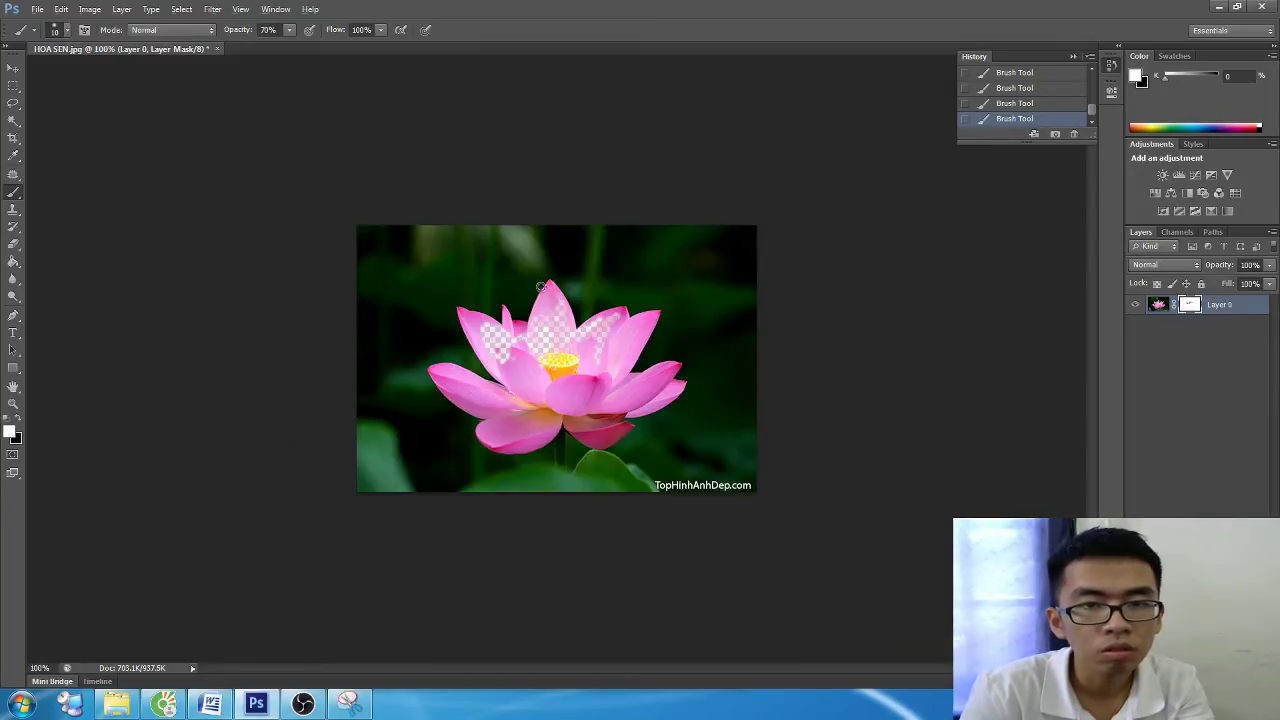
scroll(540, 287, up, 3)
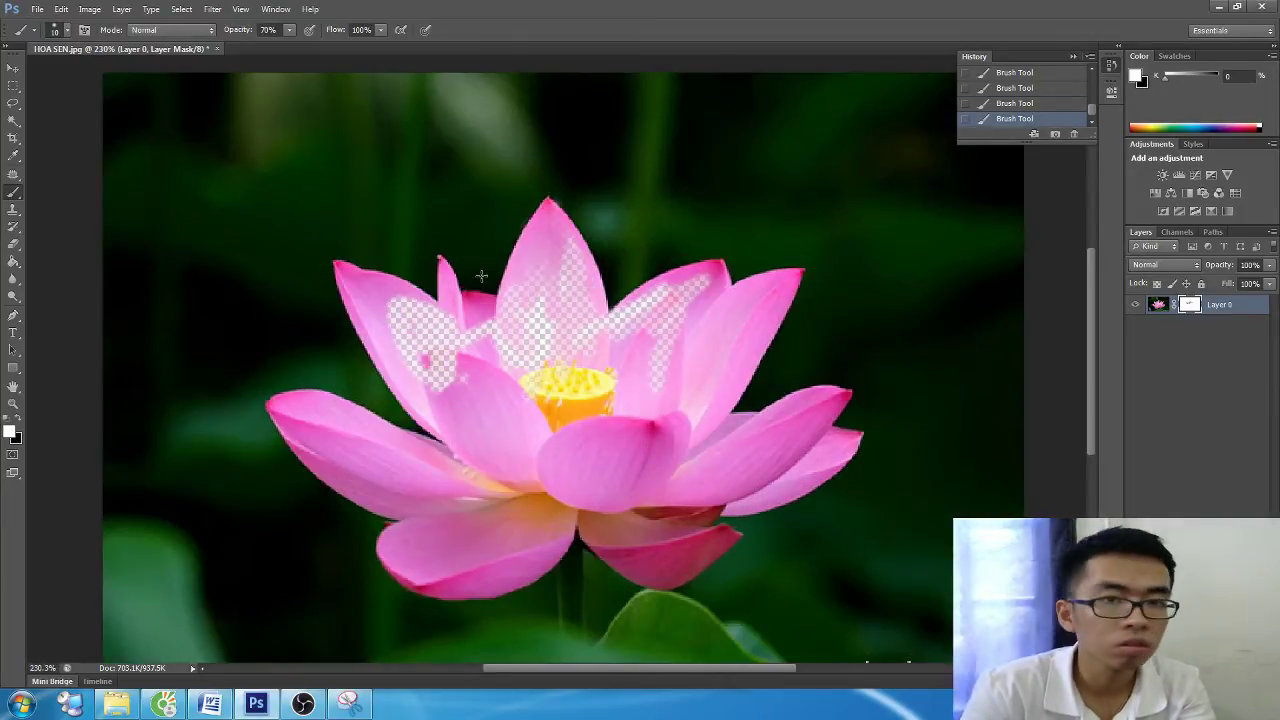
right_click(430, 298)
drag(444, 328, 450, 328)
key(Return)
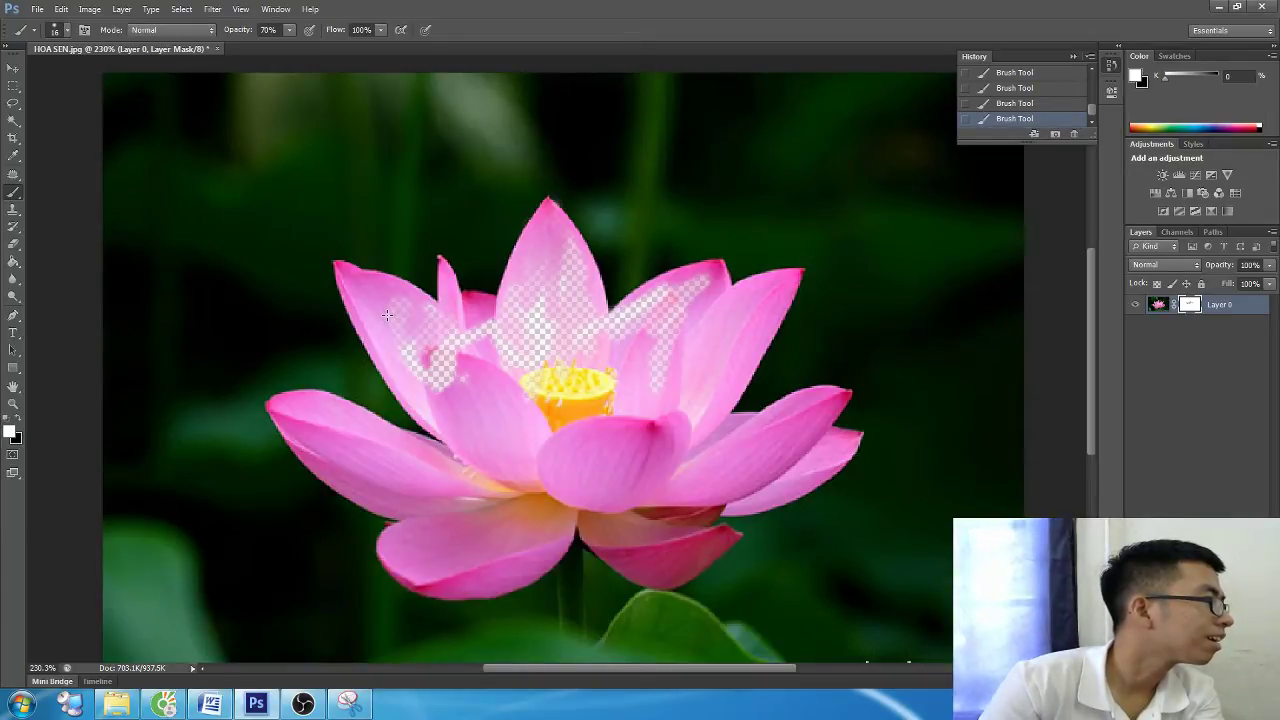
mouse_move(428, 345)
mouse_down()
mouse_move(483, 366)
mouse_move(745, 307)
mouse_up()
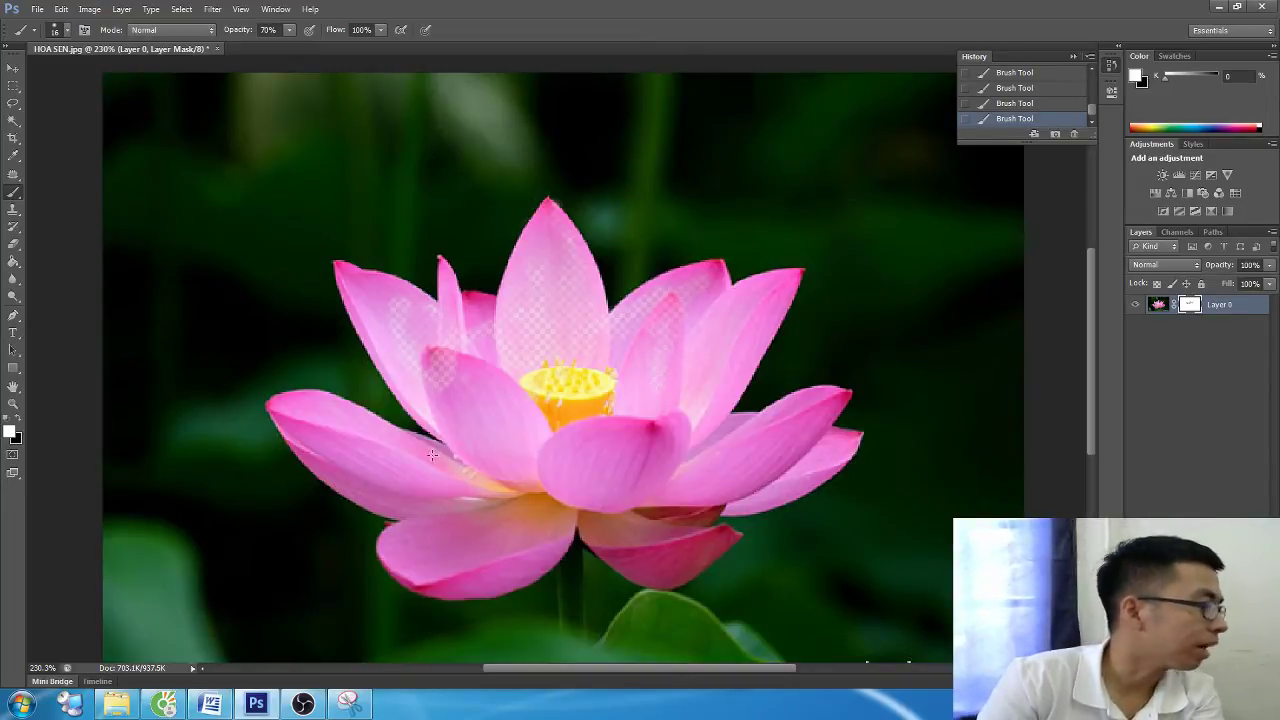
Step: Paint remaining top-petal patches at 100% opacity, then revert to the HOA SEN.jpg snapshot
right_click(701, 405)
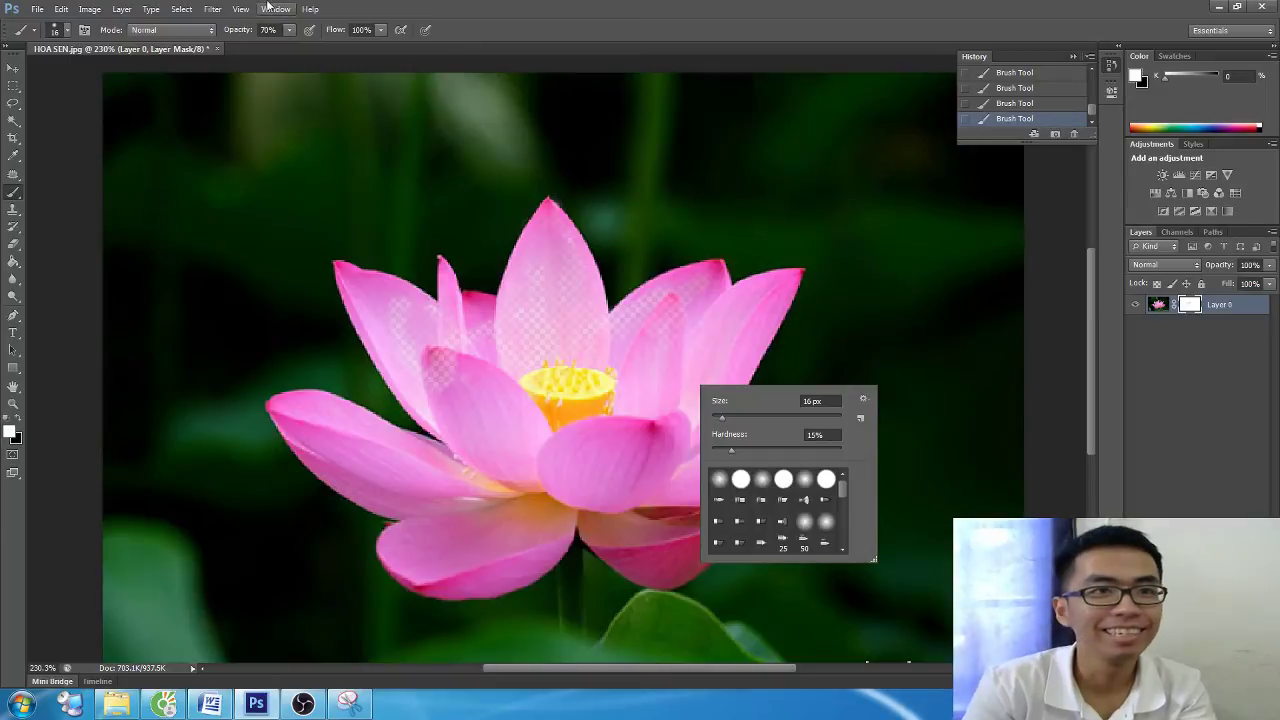
click(289, 29)
drag(291, 49, 316, 49)
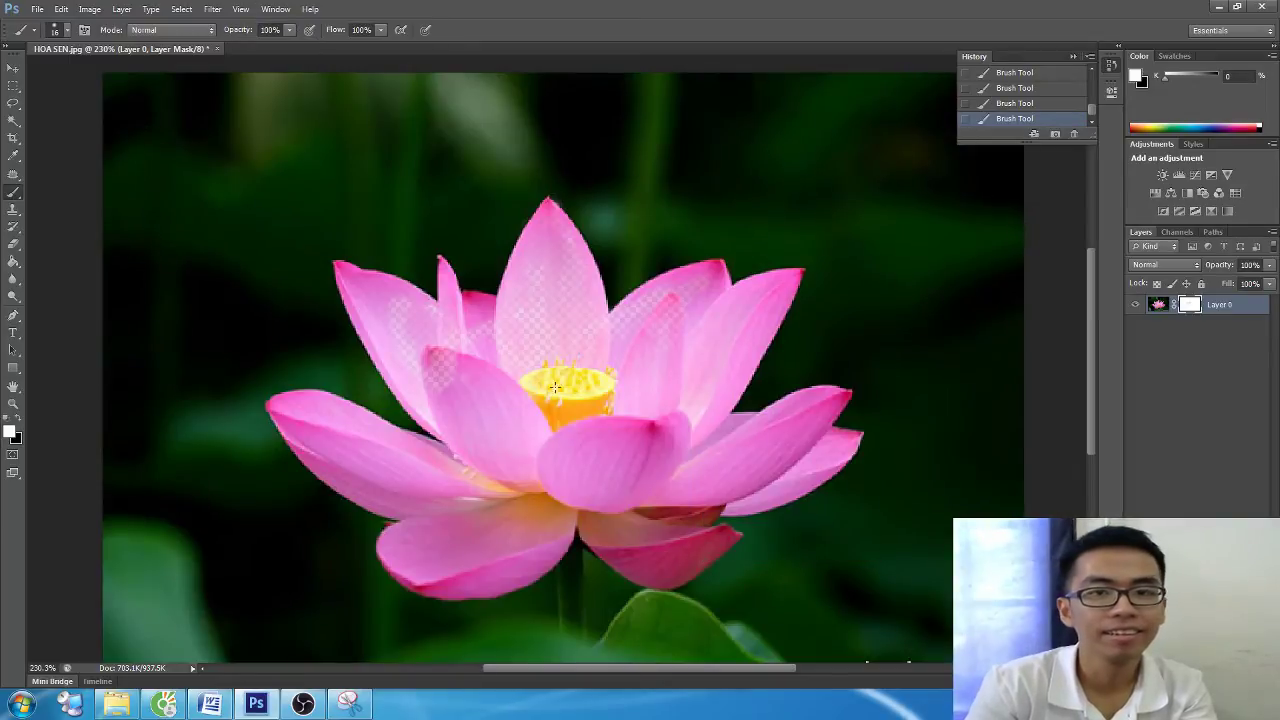
mouse_move(586, 315)
mouse_down()
mouse_move(555, 285)
mouse_move(617, 377)
mouse_up()
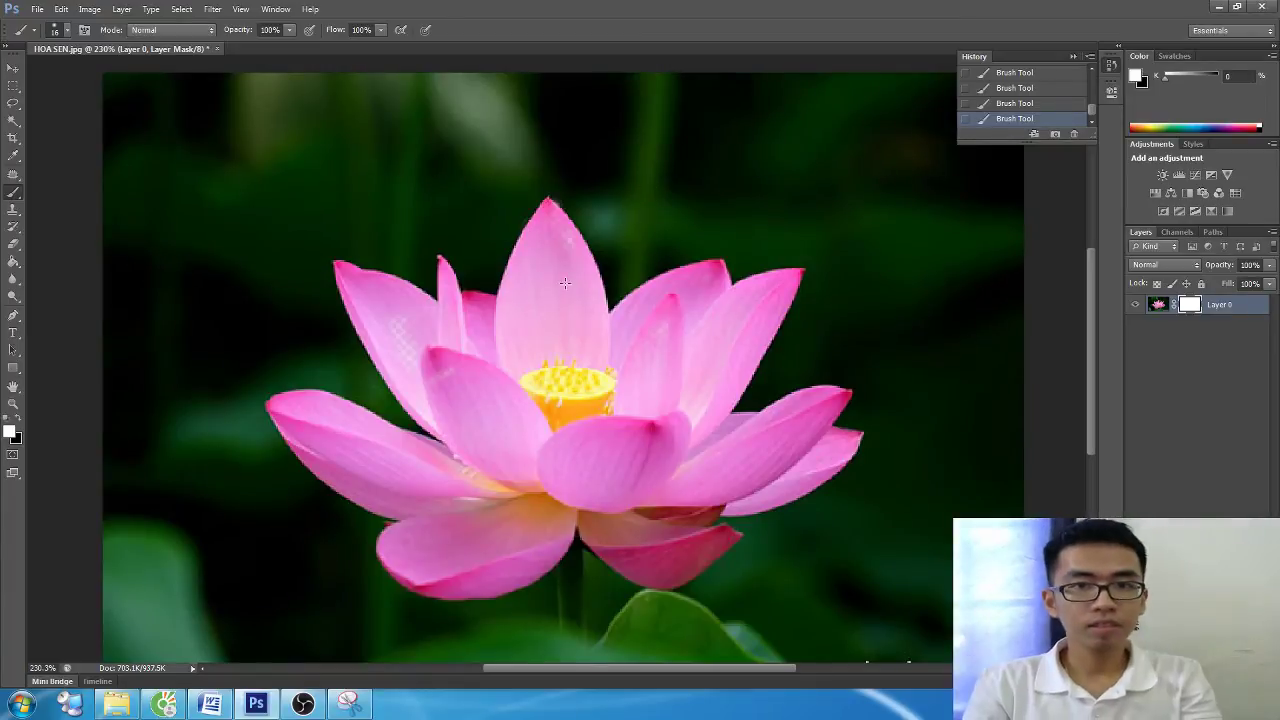
scroll(1040, 95, up, 5)
click(1045, 72)
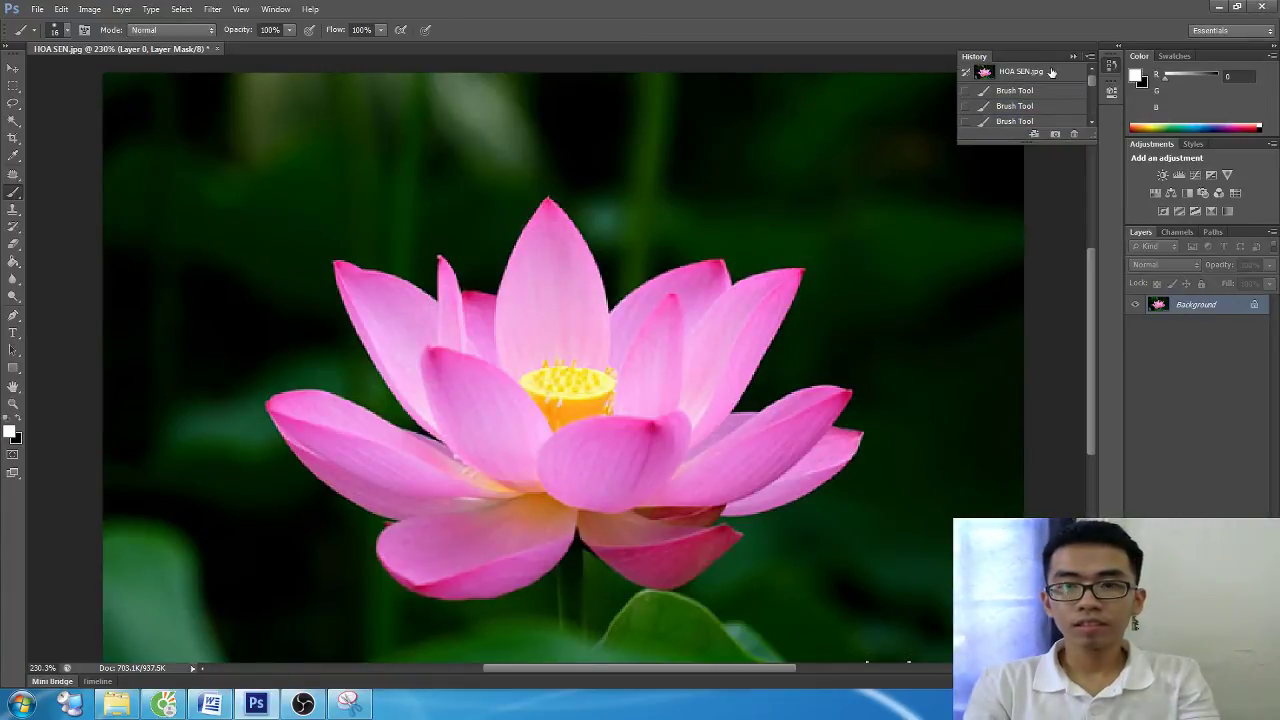
Step: Add the selection-cutting heading and Bước 1: choose the layer containing the object to cut
click(210, 704)
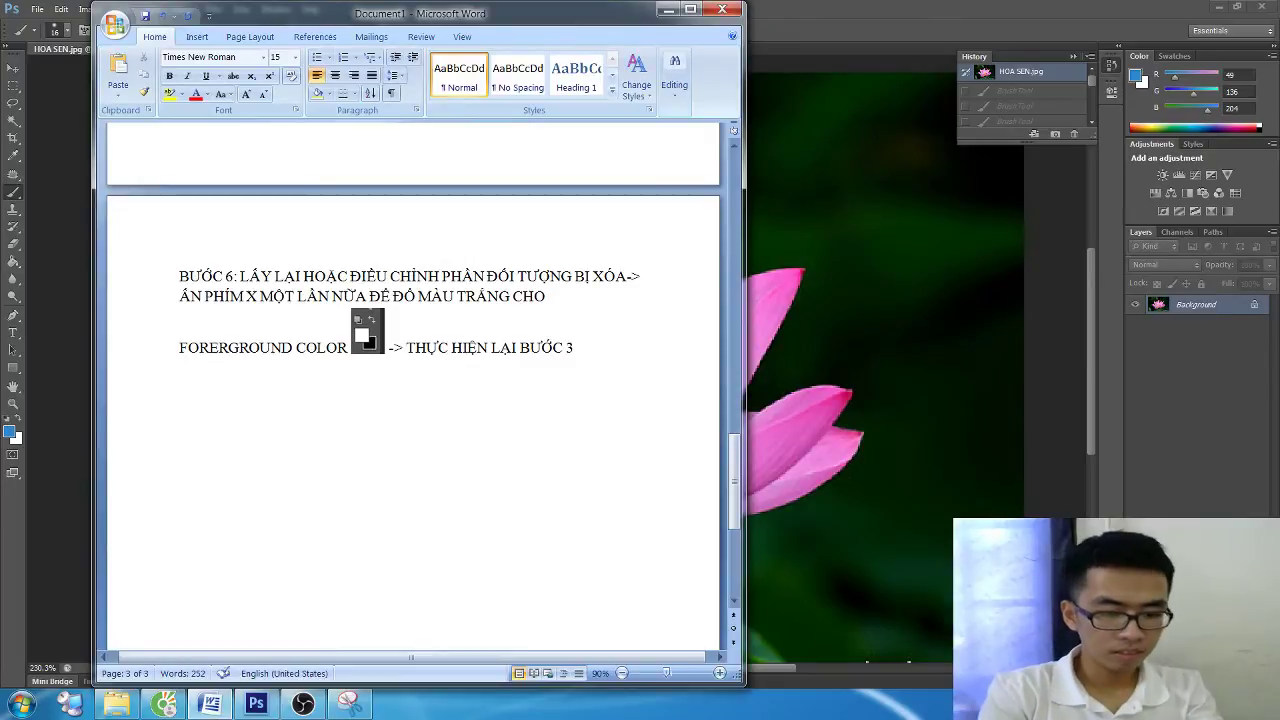
key(Return)
text(SỬ DỤNG)
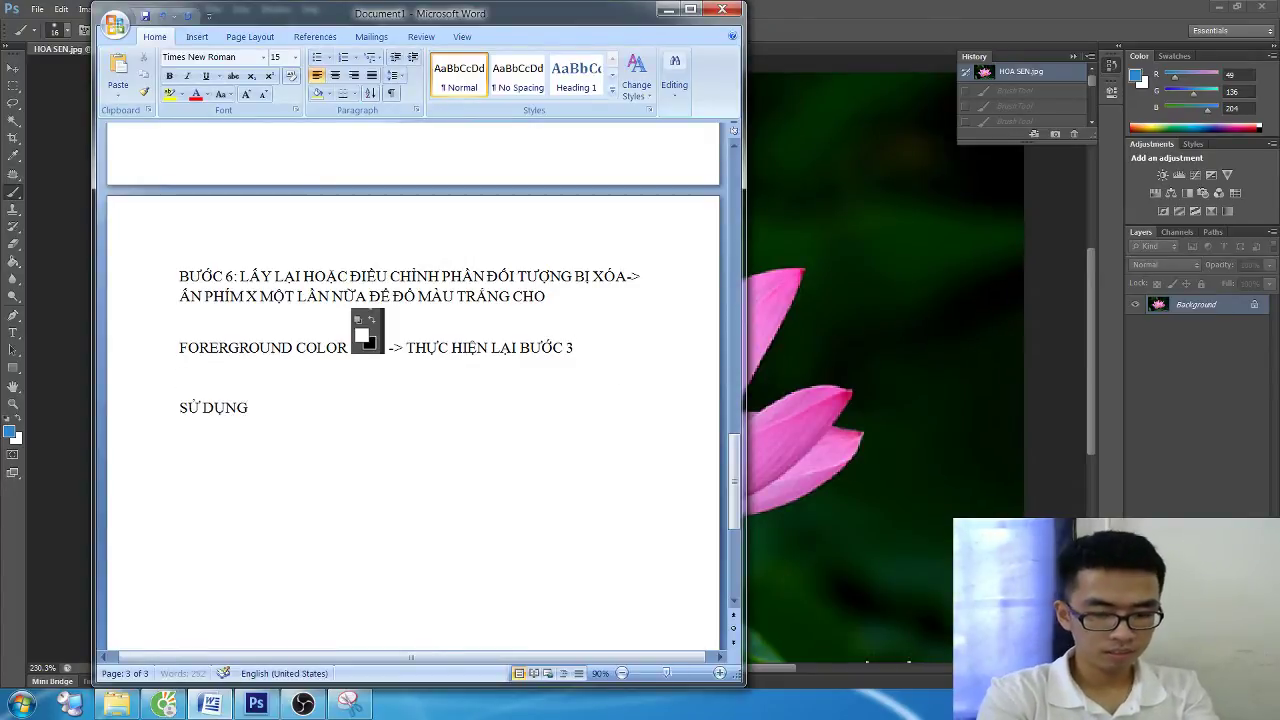
text(G HCO)
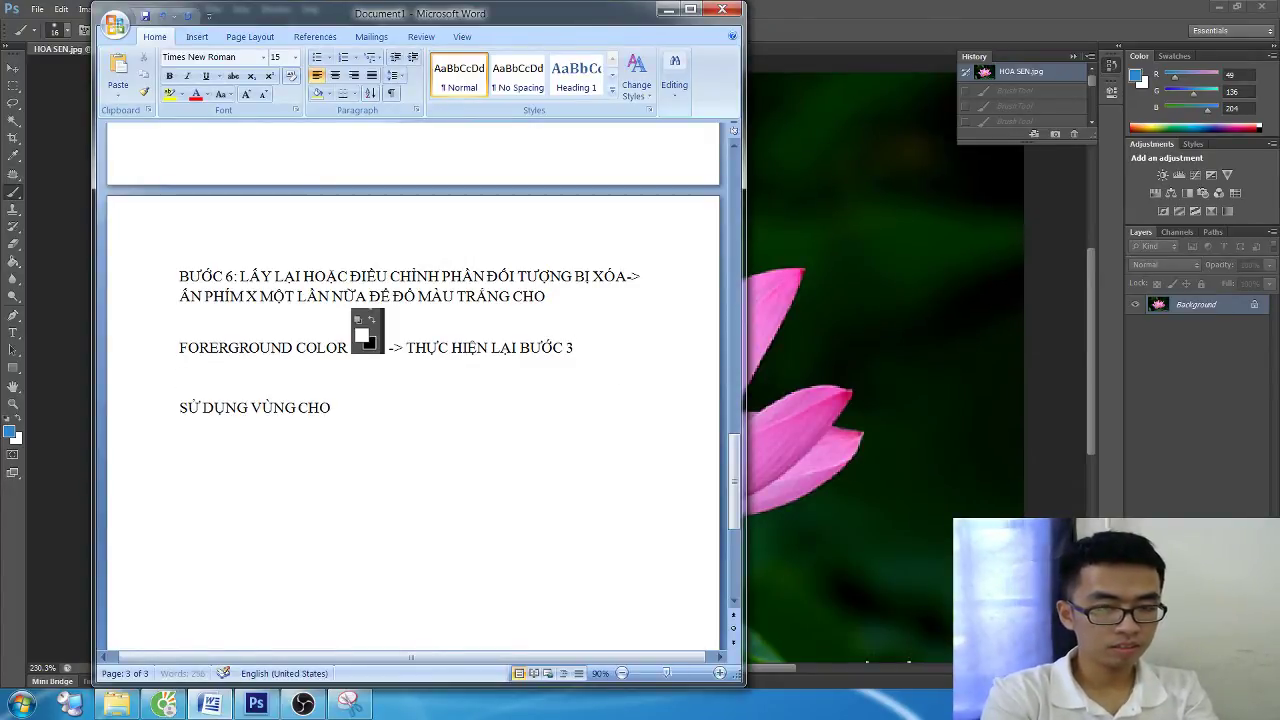
text(T ẢNH)
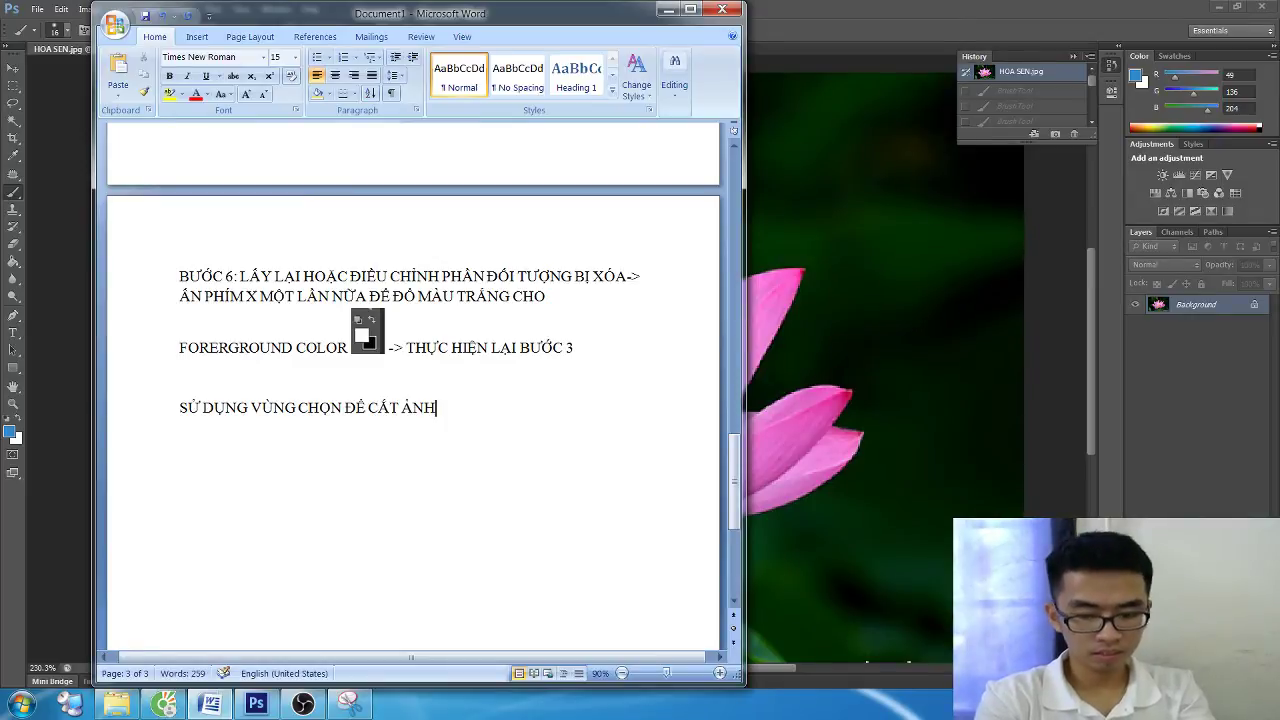
text(BƯỚC 1)
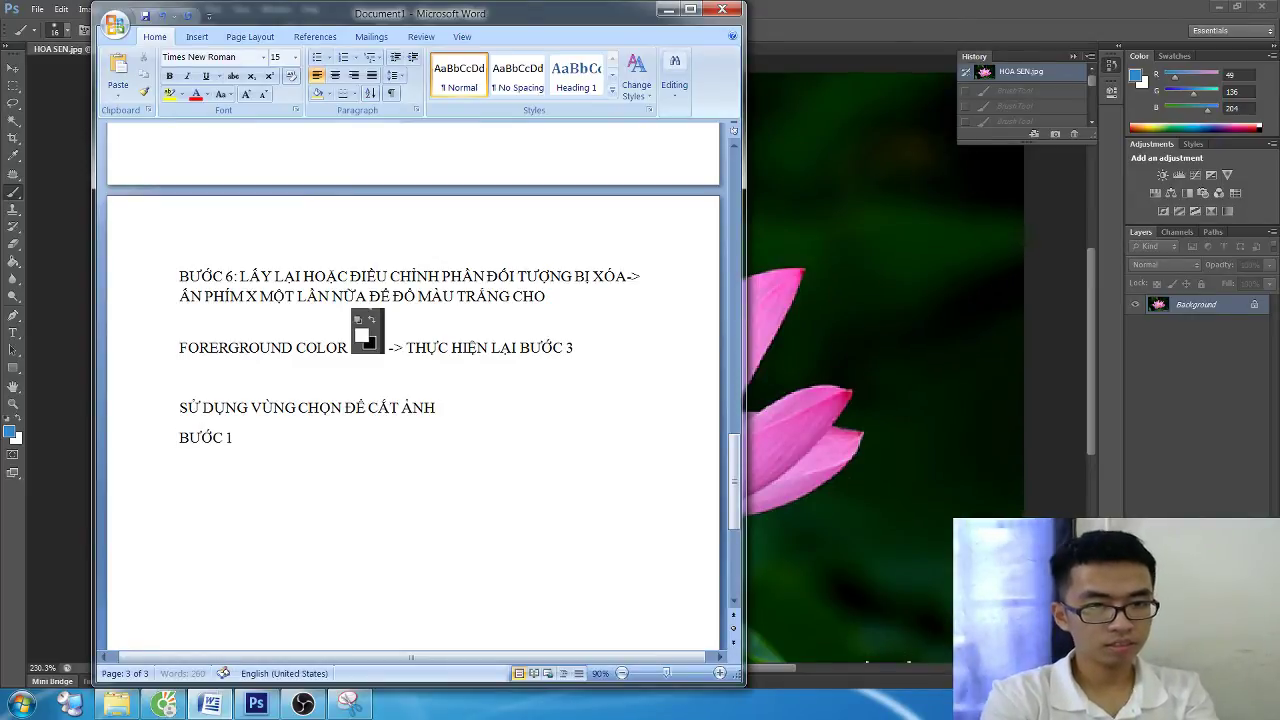
text(: CHỌ)
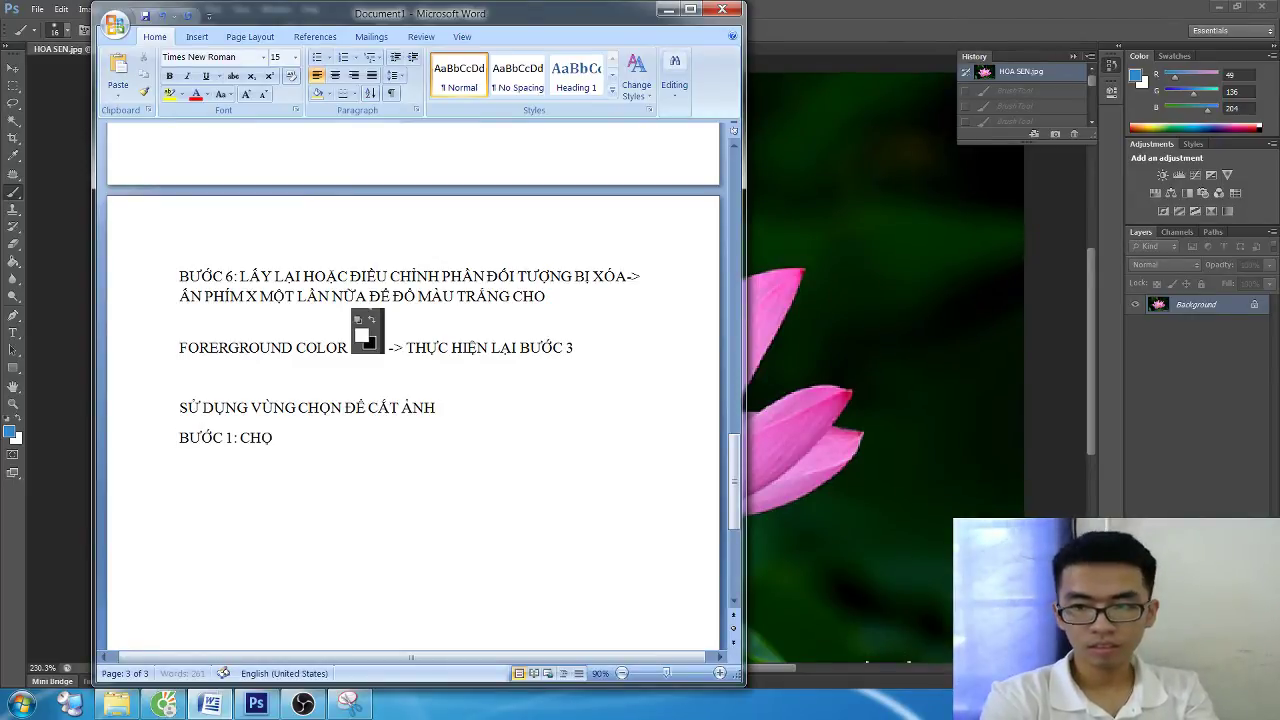
text(N LAYER)
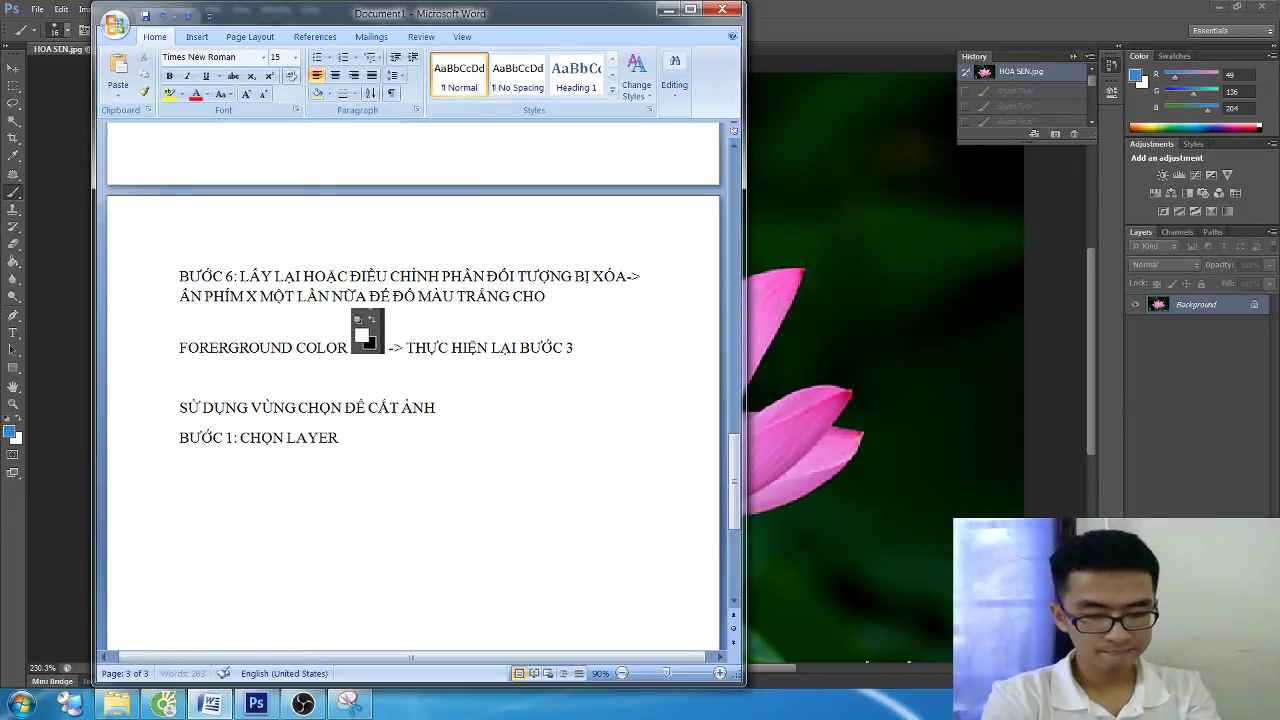
text( CHỨA TO)
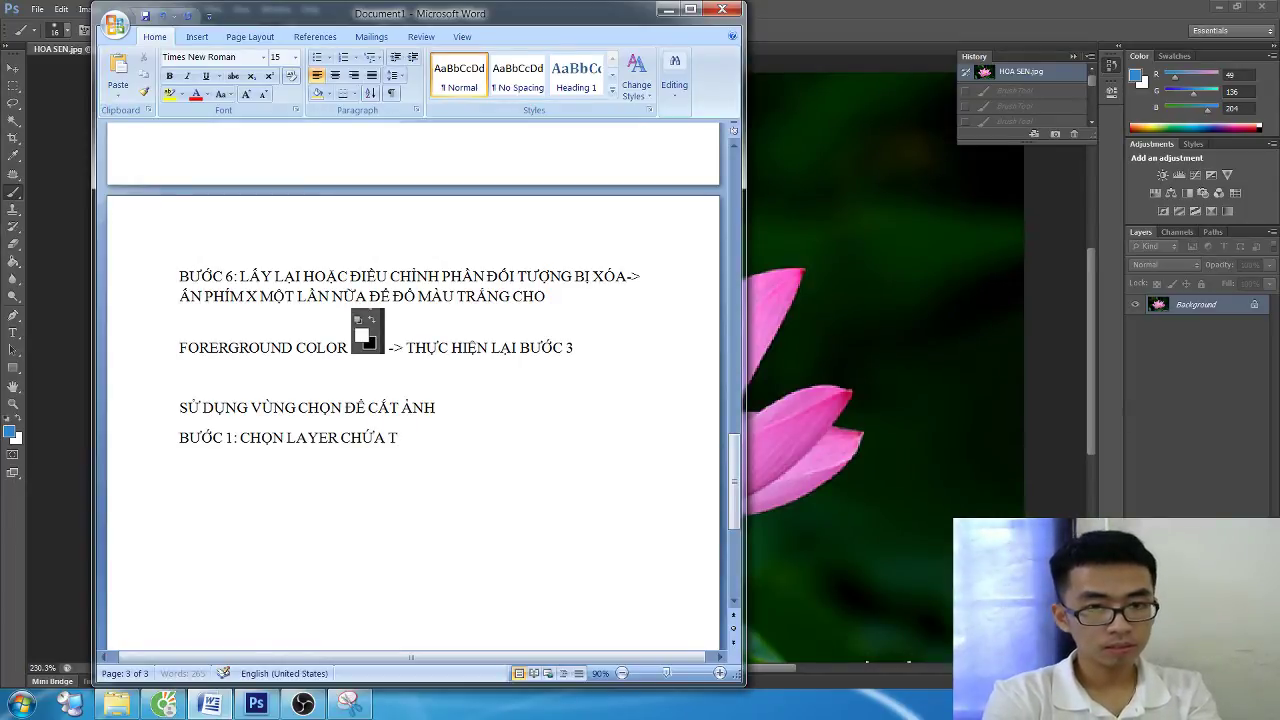
key(BackSpace)
text(ĐỐI TƯỢNG CA)
key(BackSpace)
text(ẦN CẮ)
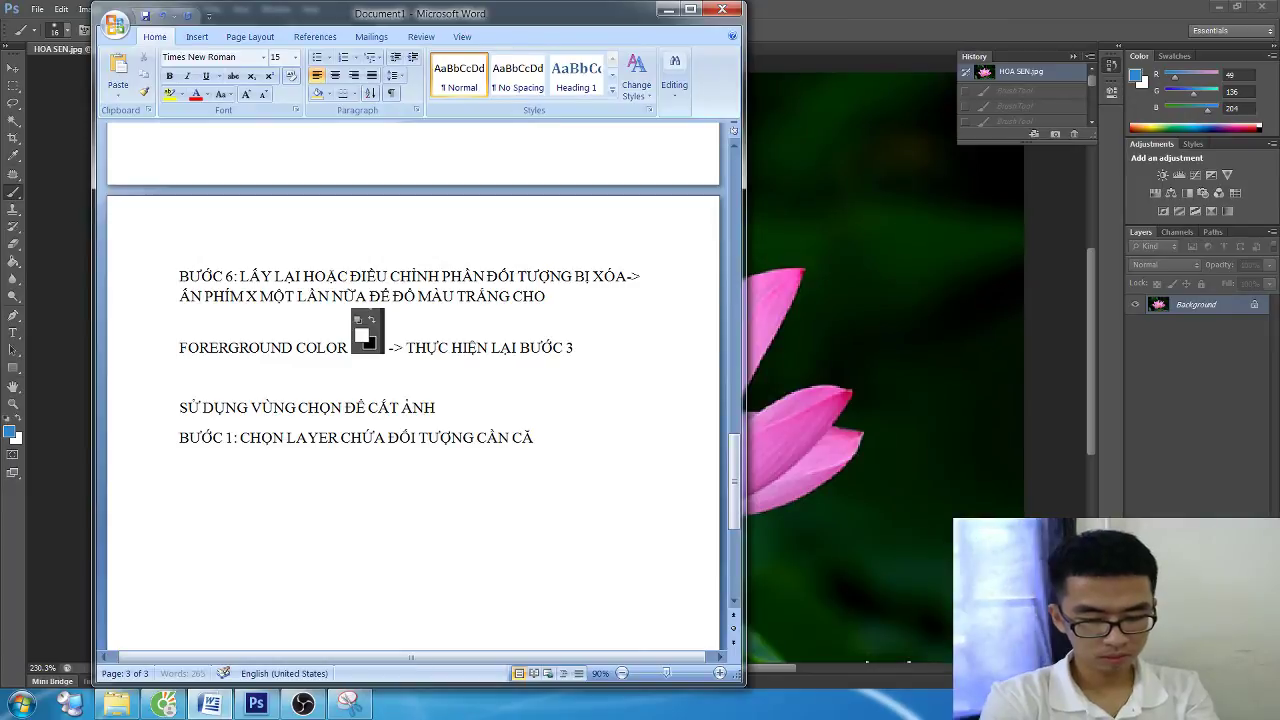
text(ƯƠ)
Step: Type Bước 2: create a selection around the object to cut
key(BackSpace)
text(ỚC 2: SỬ DỤNG CÁC CÔ)
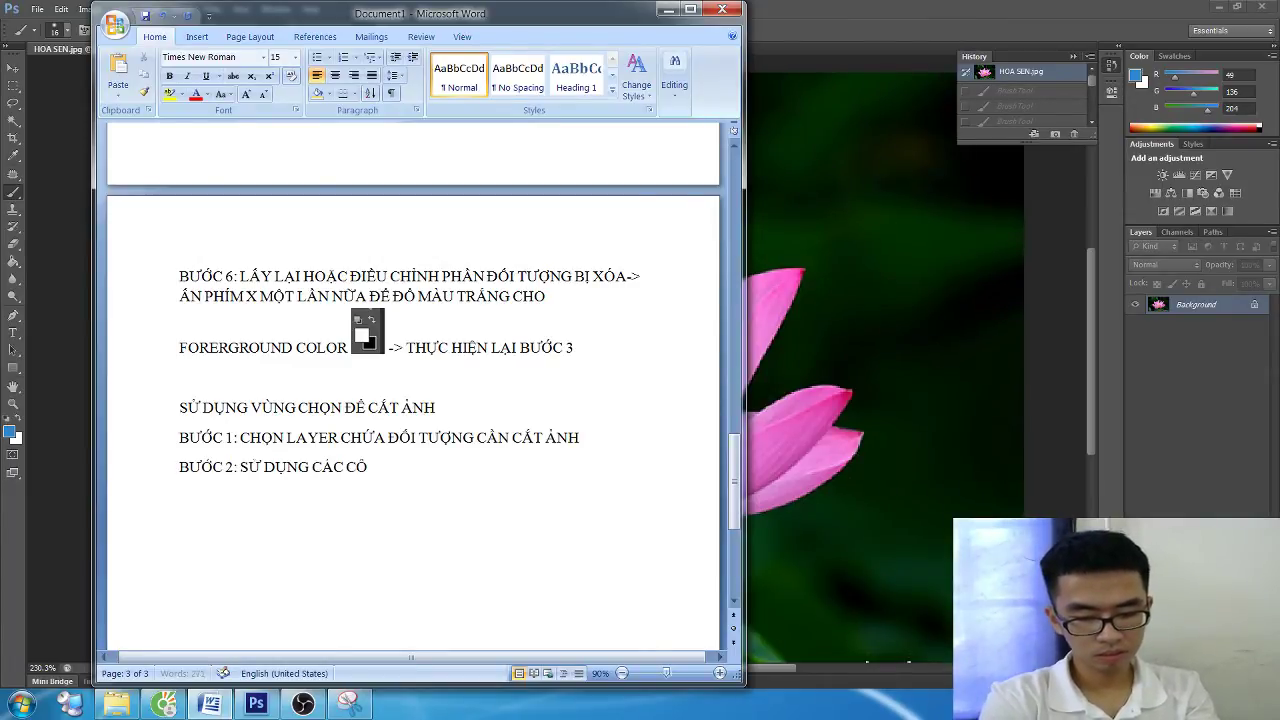
text(NG CỤ TẠO VÙNG CHỌN)
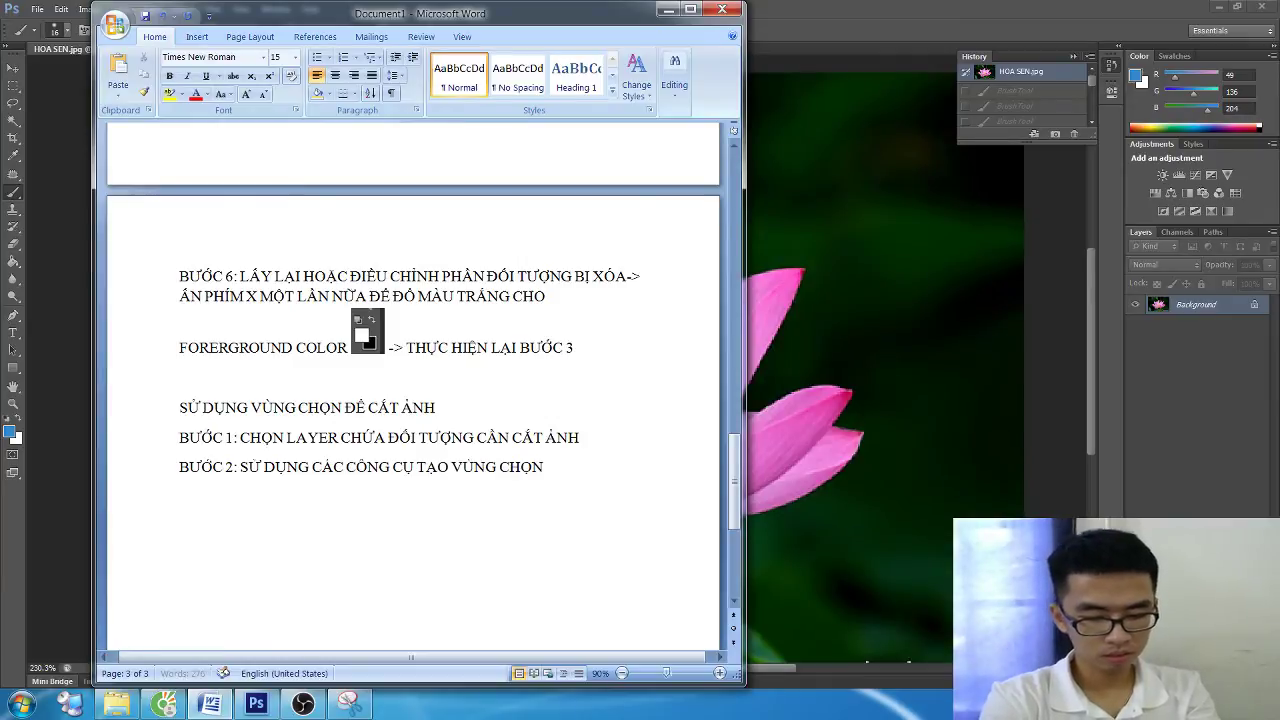
text( - )
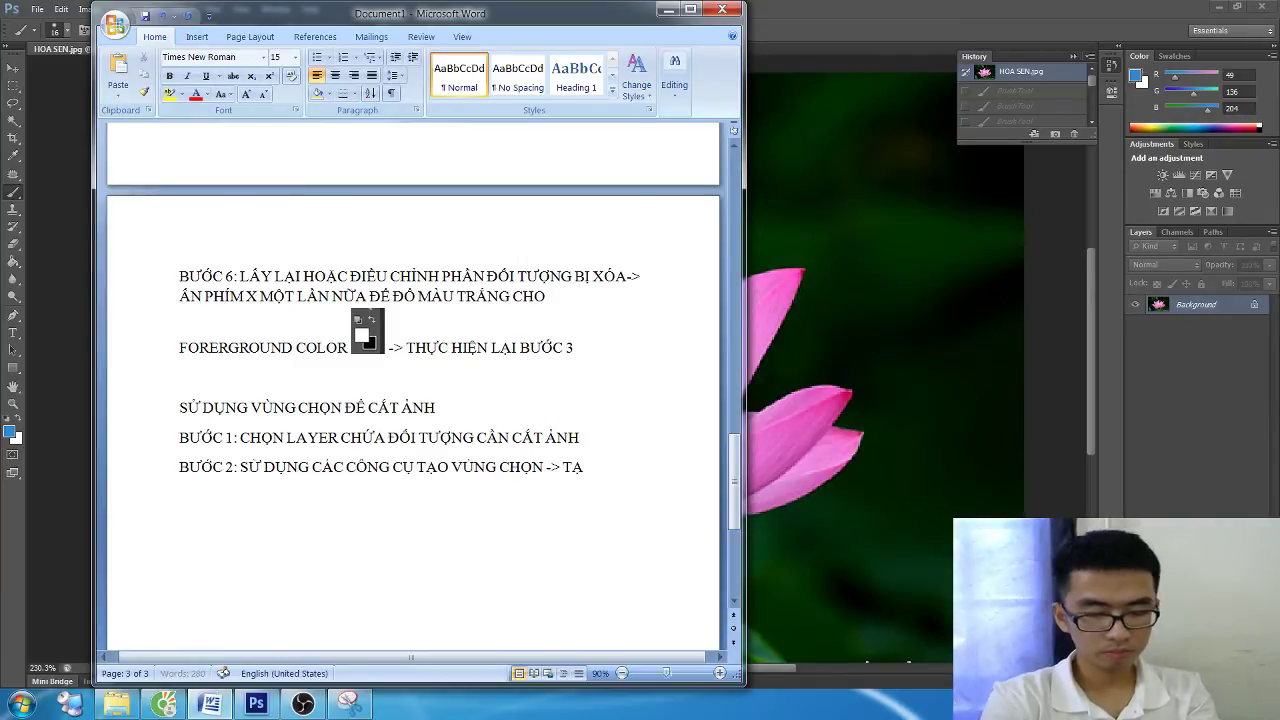
text(O VÙNG CHO)
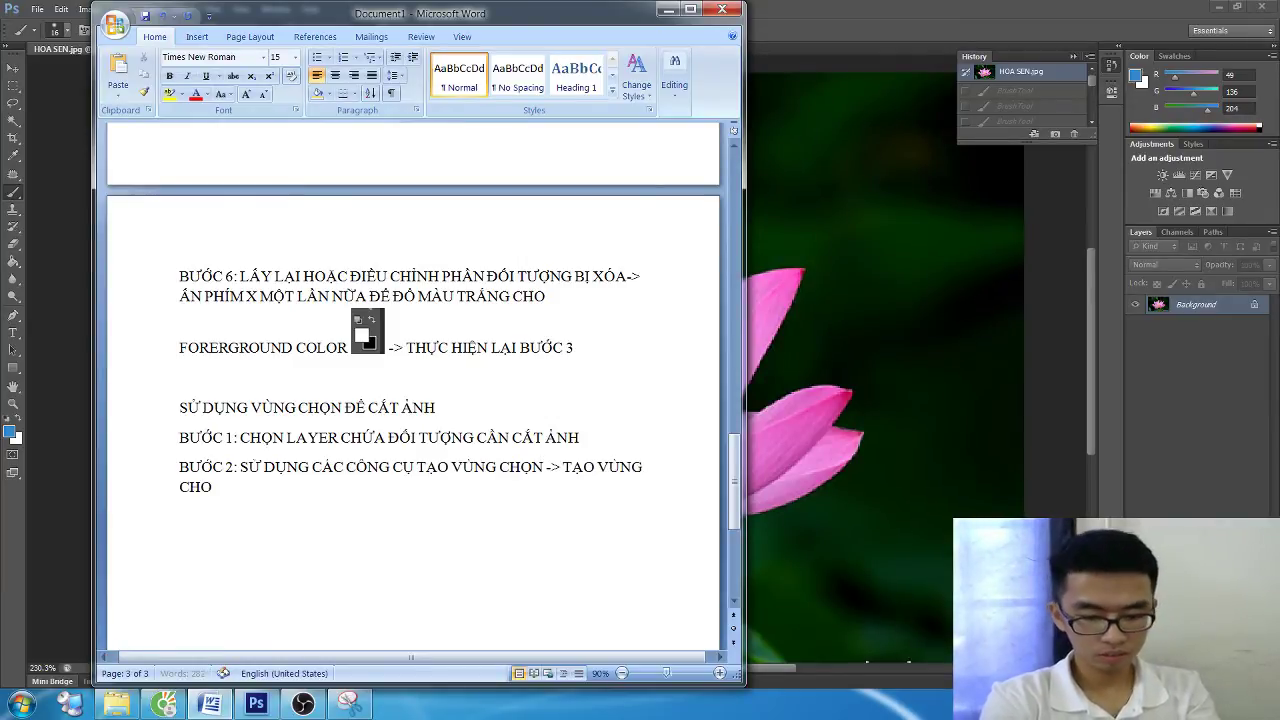
key(BackSpace)
text(ỌN XUNG)
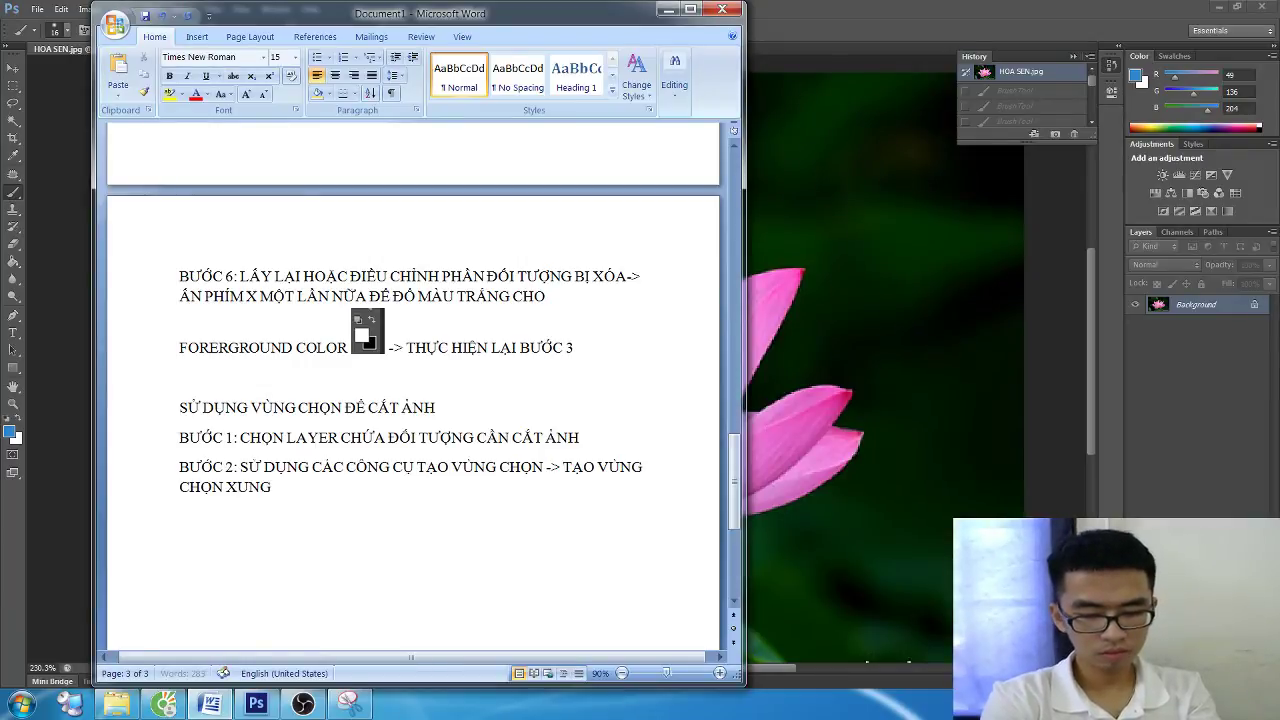
text( QUANH ĐỐI TƯỢNG)
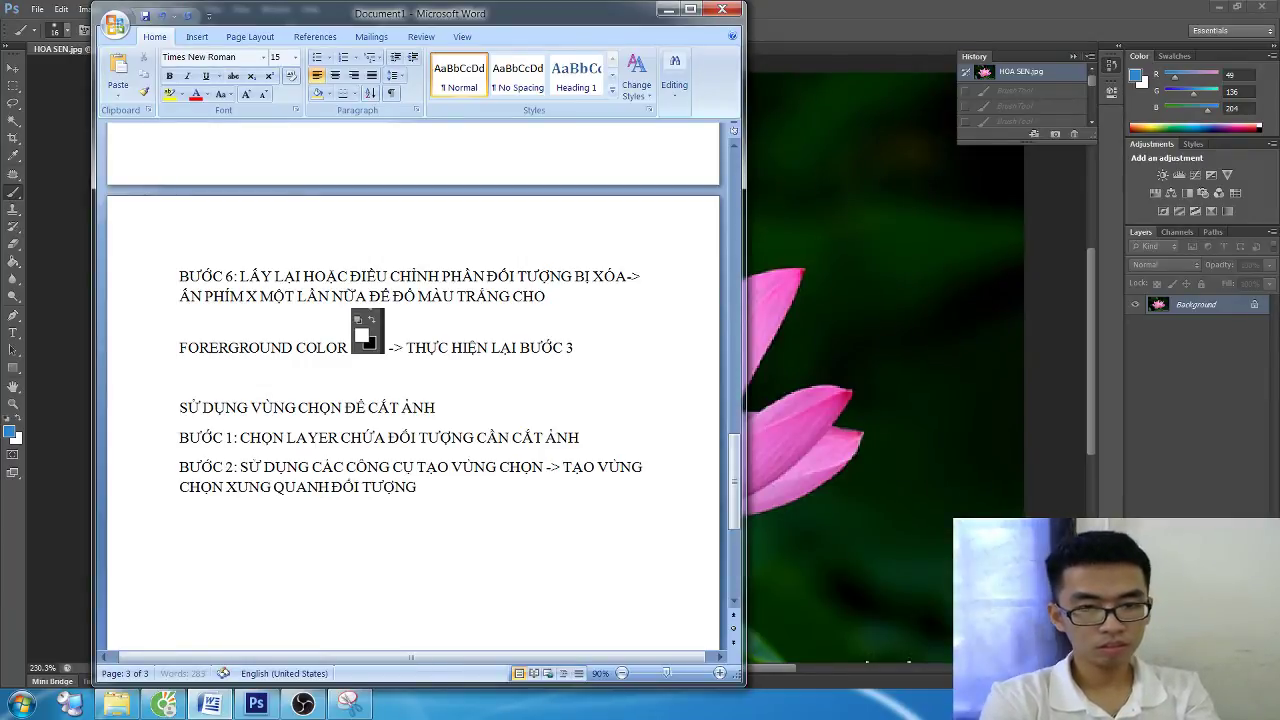
text( CẦN)
text( CẮ)
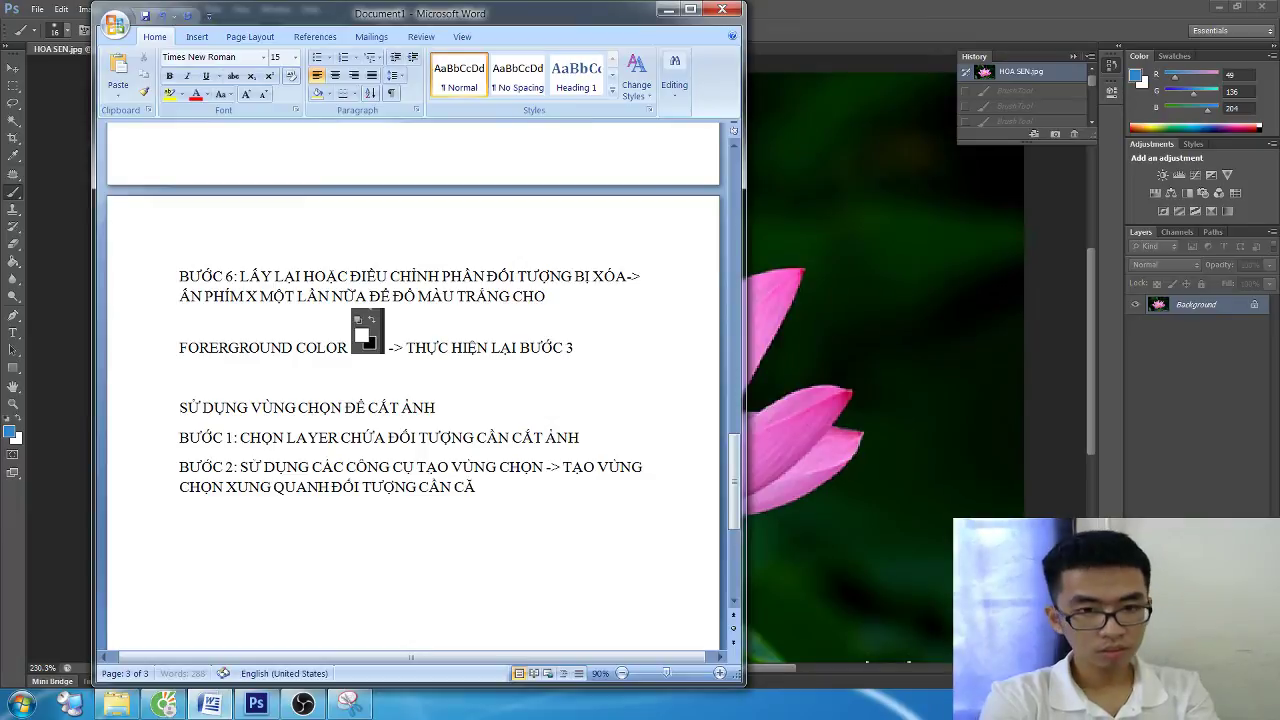
text(T)
key(Left)
key(BackSpace)
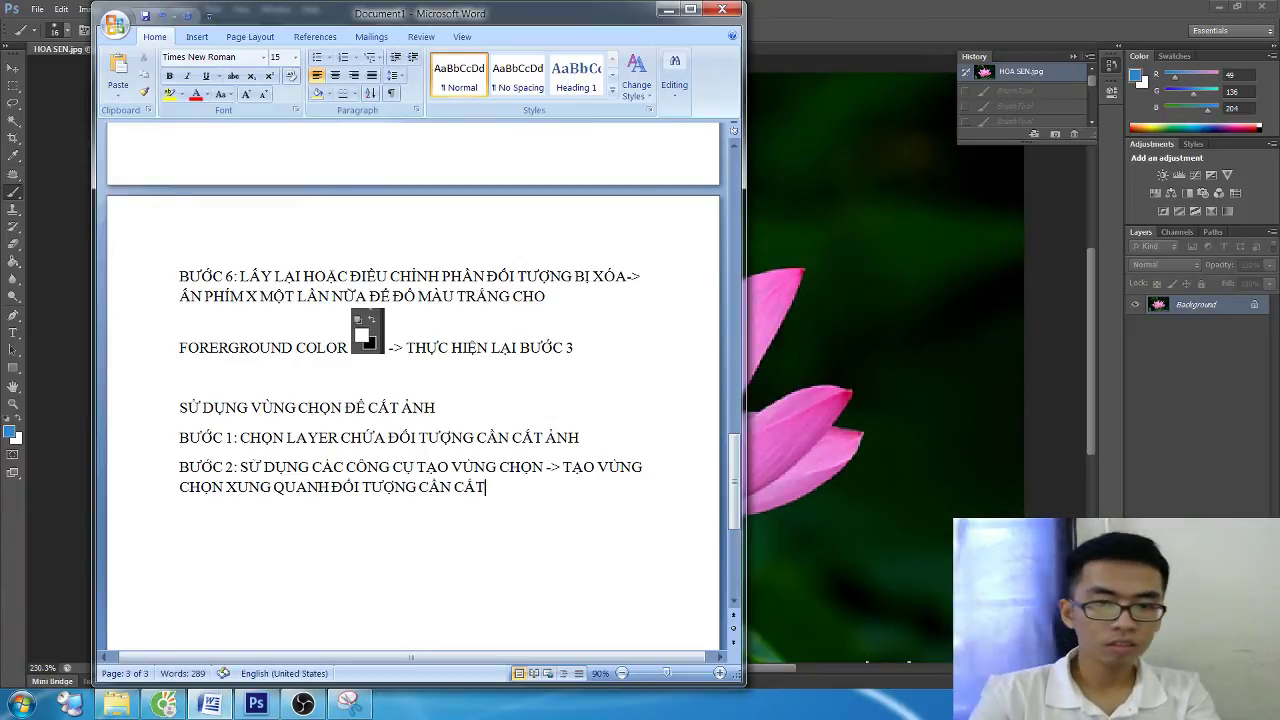
Step: Type Bước 3: press SHIFT + F6 to feather the cut edge, then click NEW LAYER MASK
drag(733, 472, 710, 148)
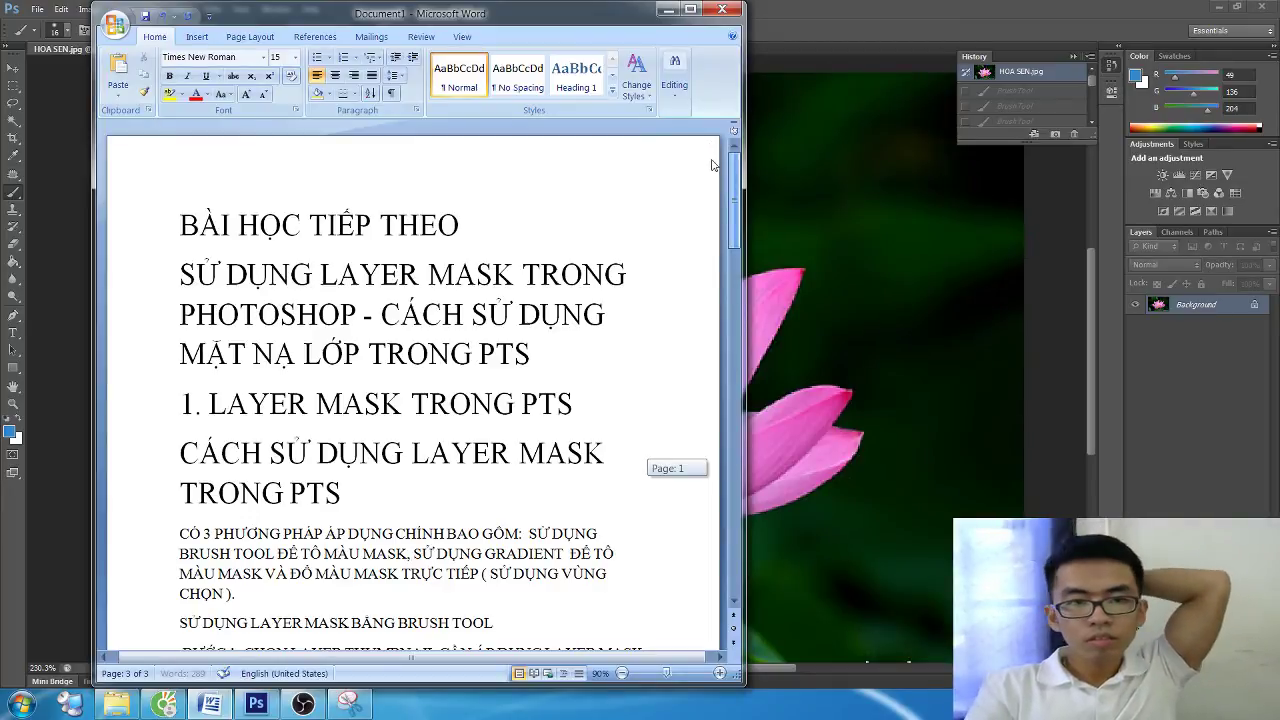
drag(710, 148, 688, 469)
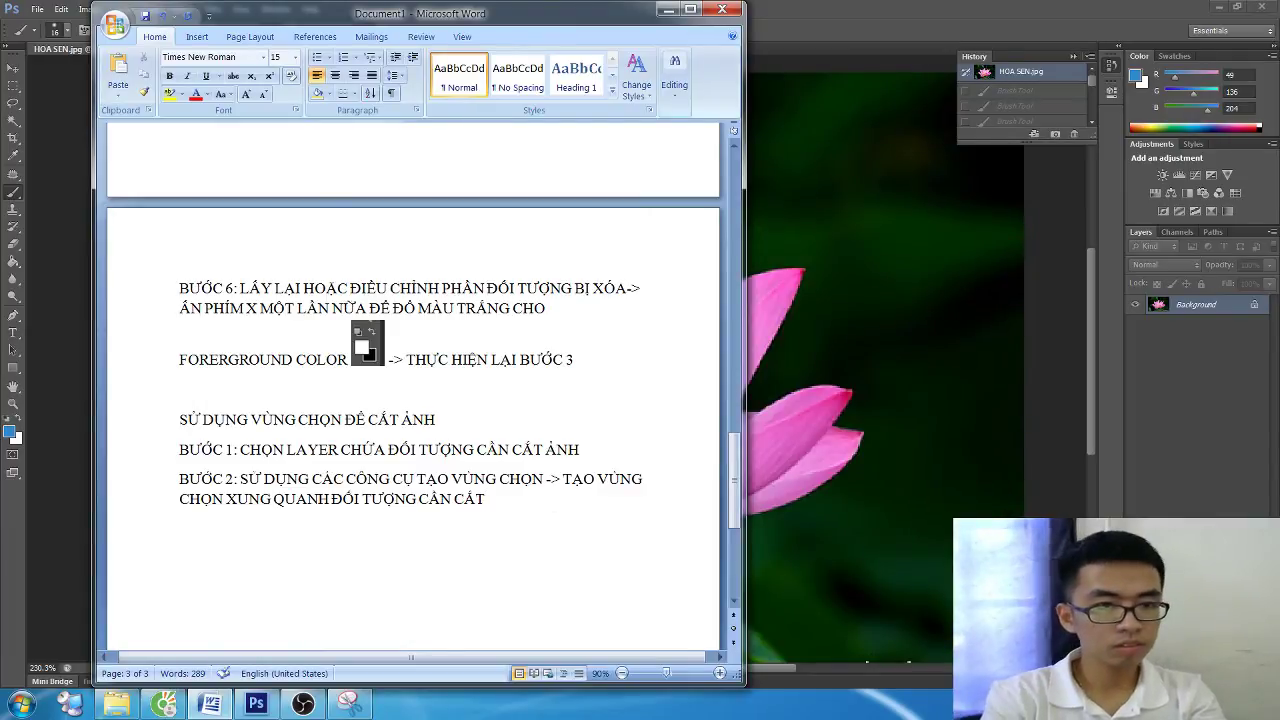
text(BƯƠ)
text(N T)
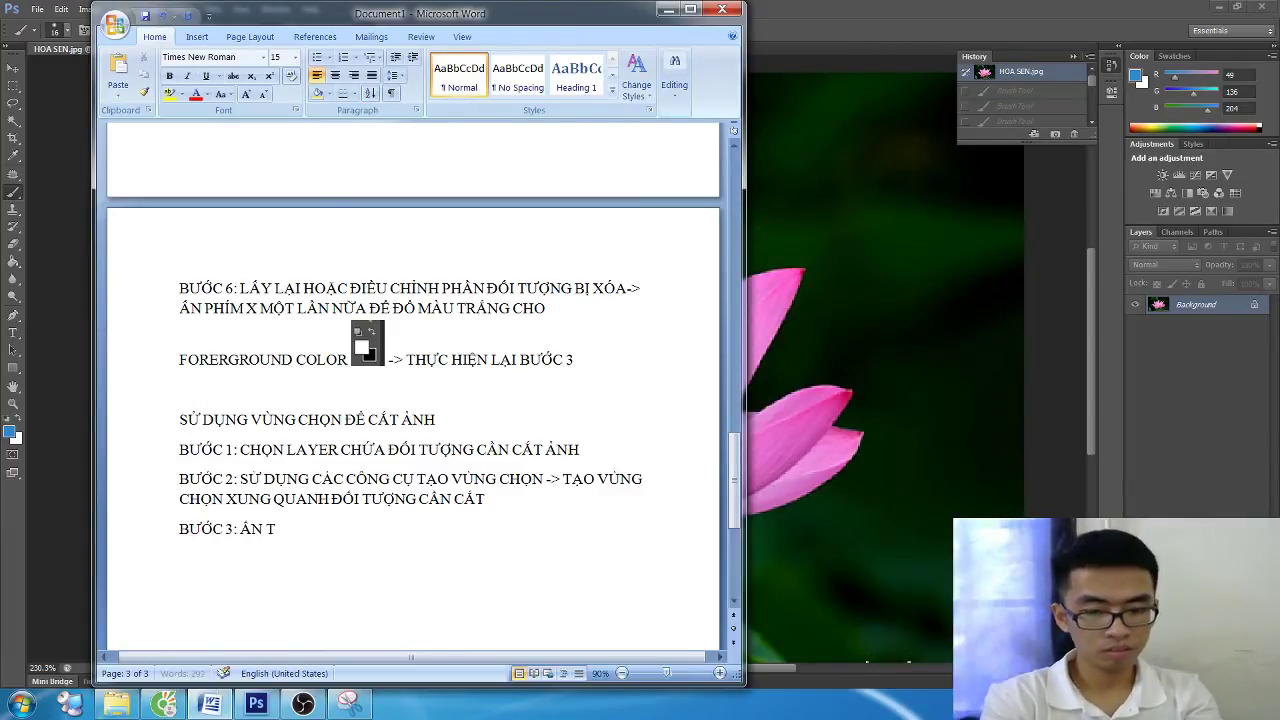
text(Ổ HỢP PHÍM SHI)
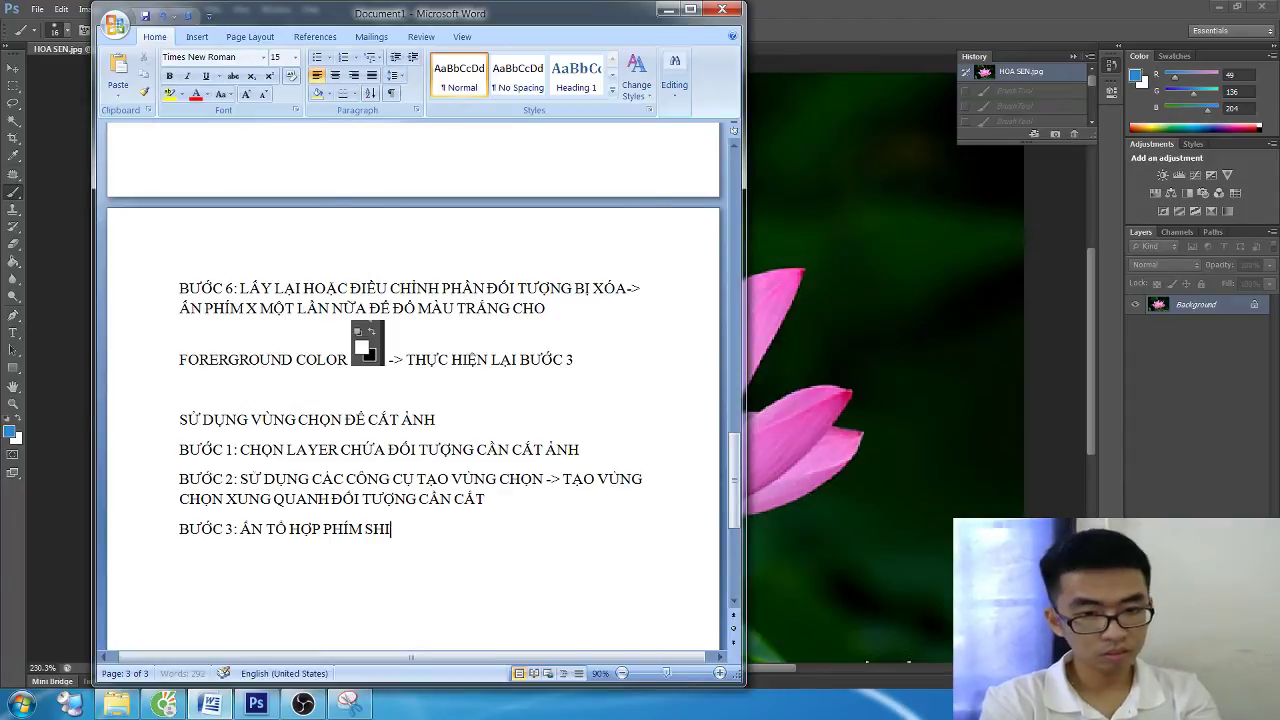
text(FT + F6)
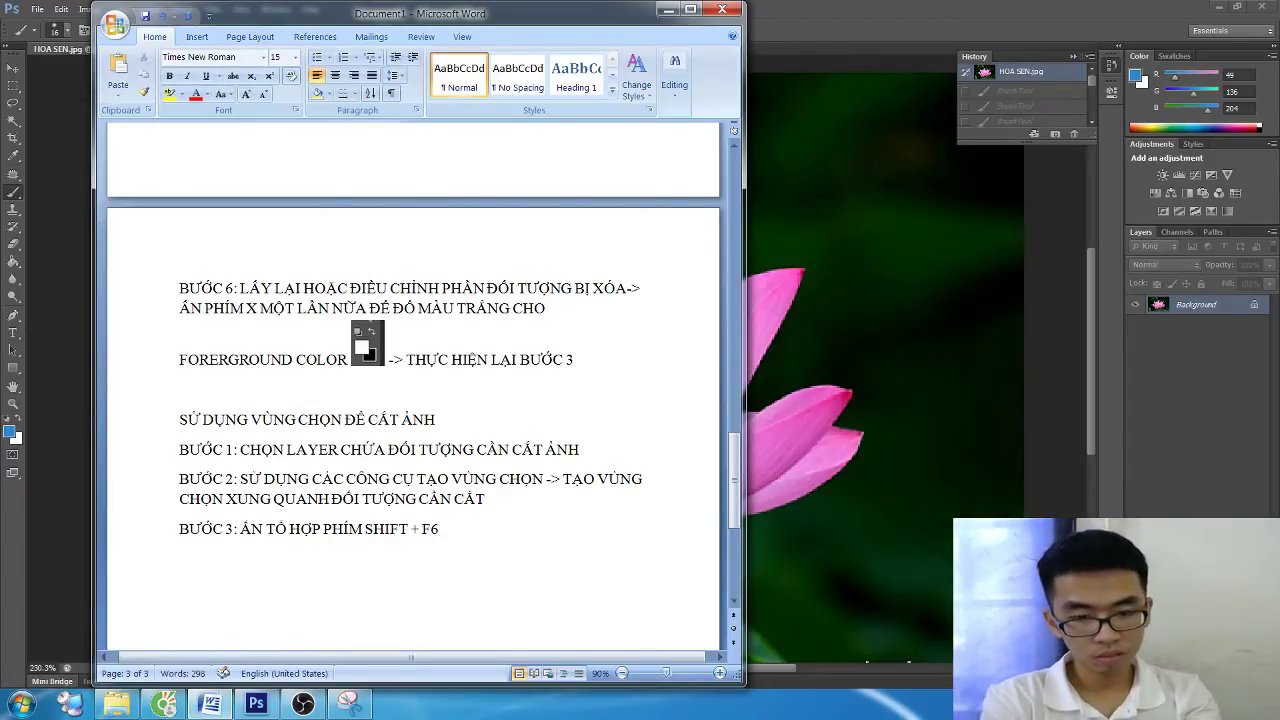
text( ĐỂ)
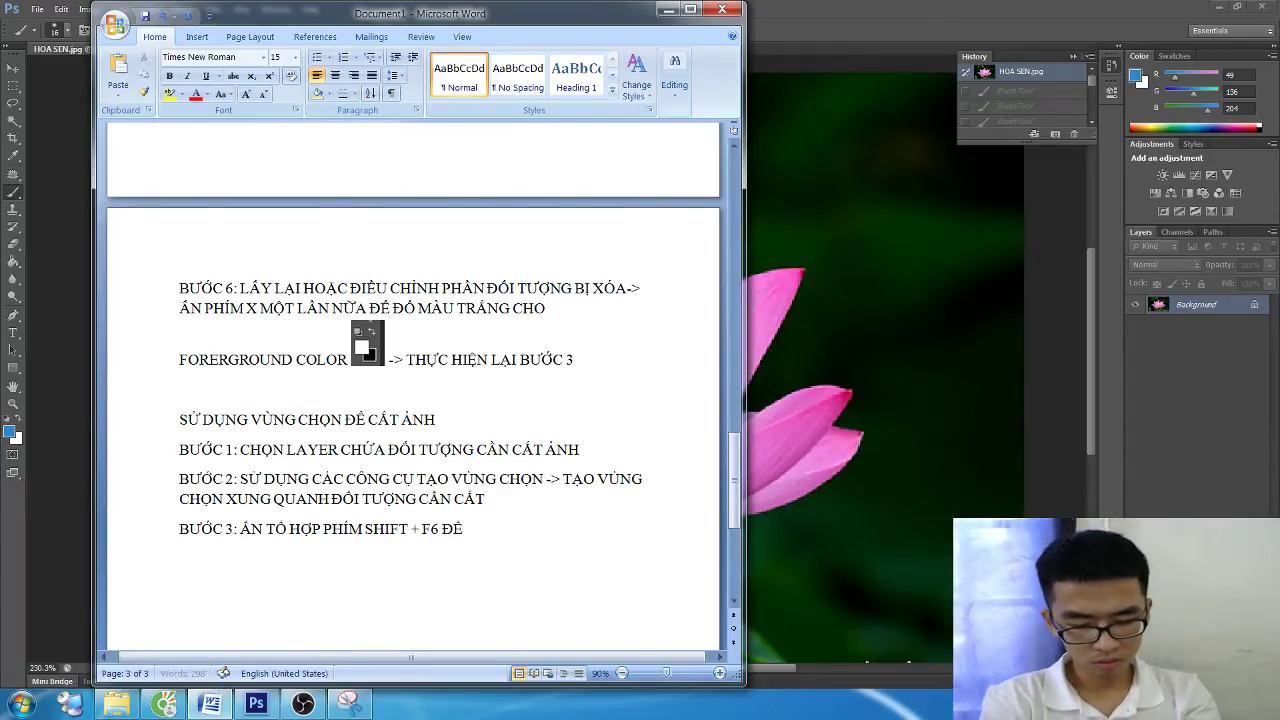
text( LÀM MỜ NÉT CẮT )
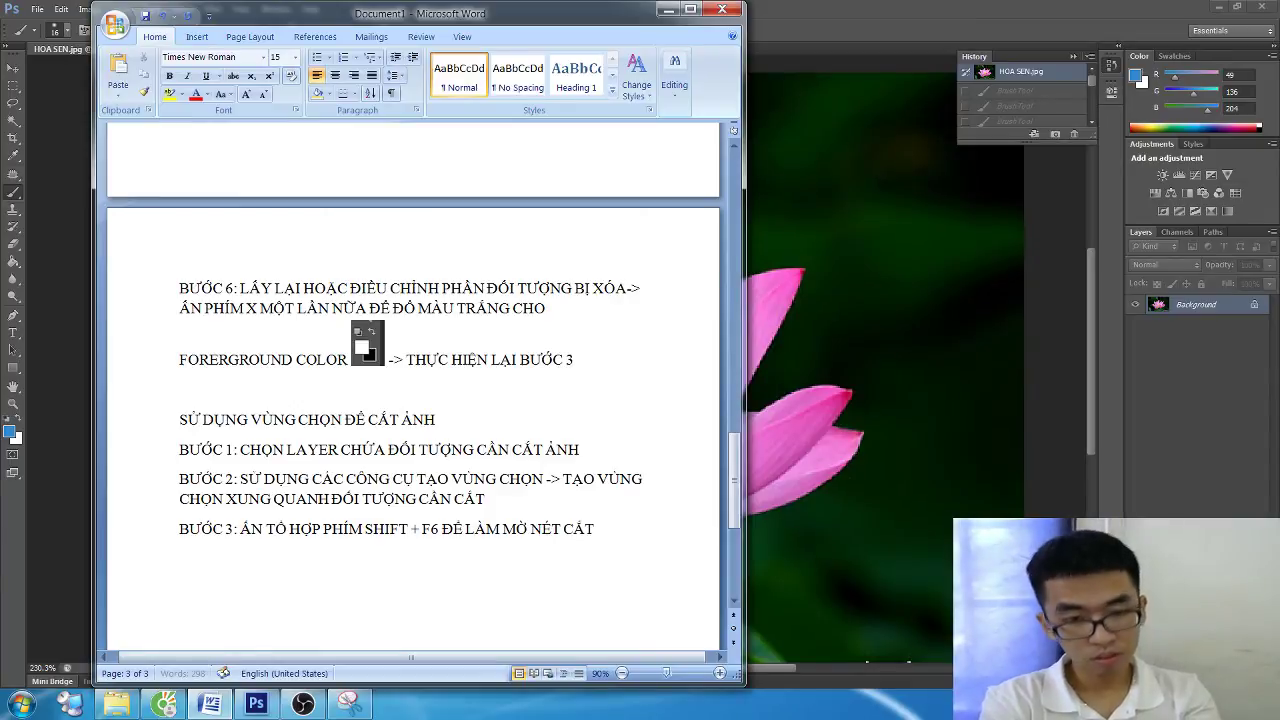
text(->)
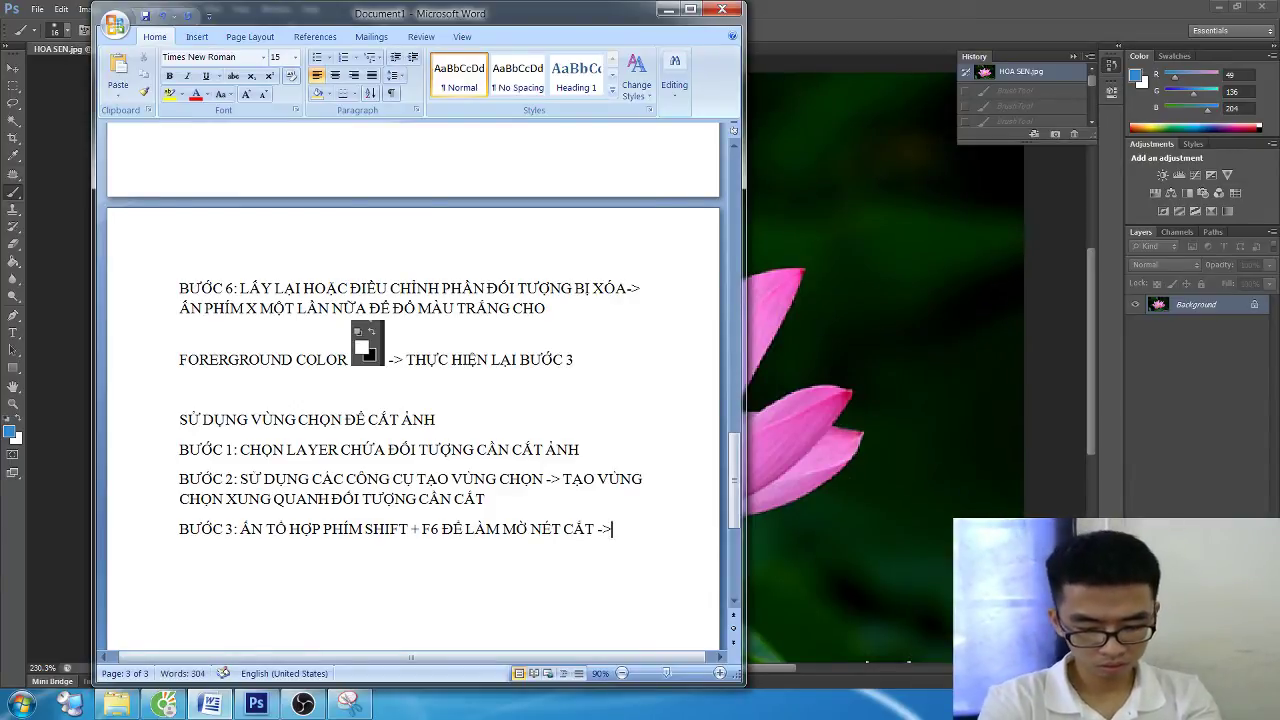
text( CLICK)
key(BackSpace)
key(BackSpace)
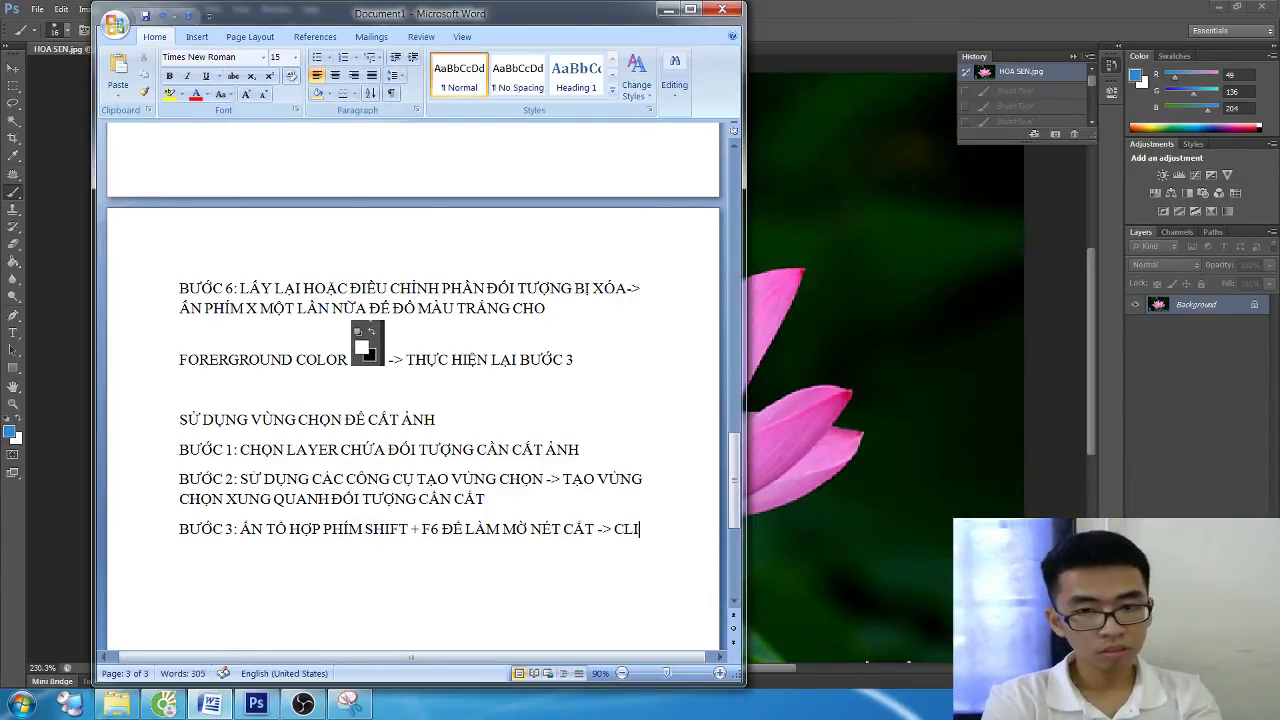
text(ICK V)
key(BackSpace)
key(BackSpace)
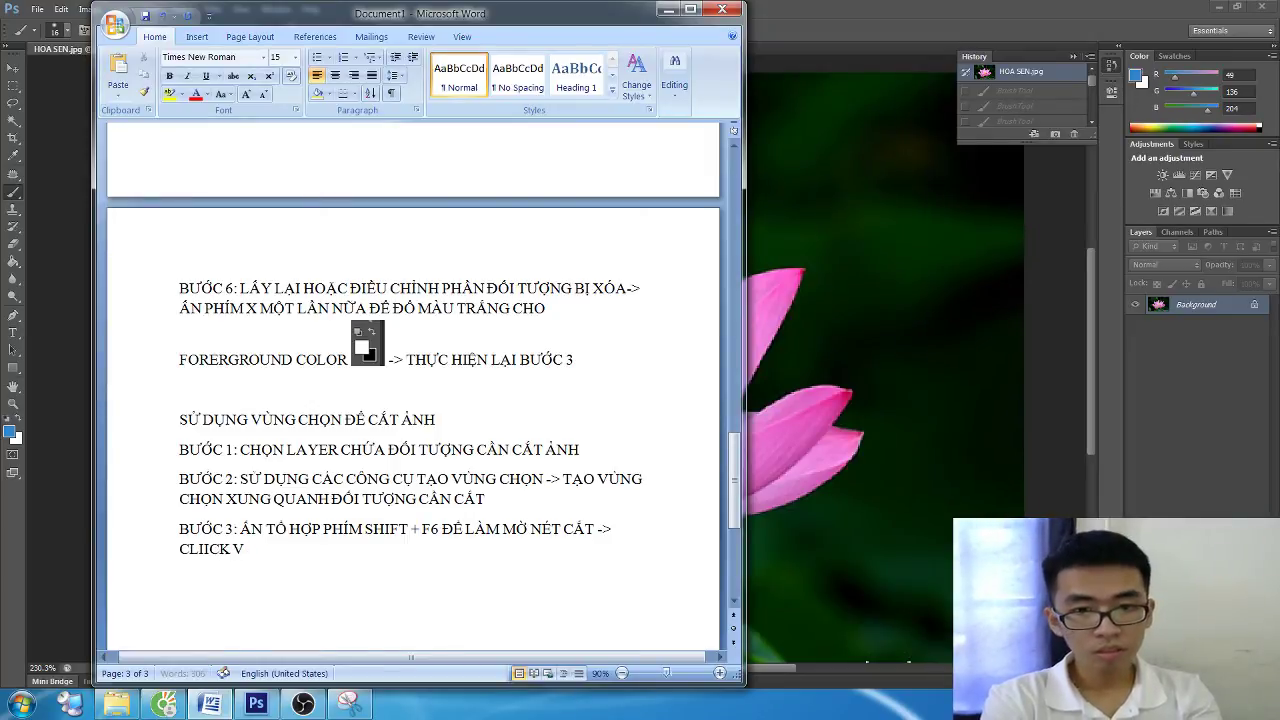
key(BackSpace)
key(BackSpace)
text(CK)
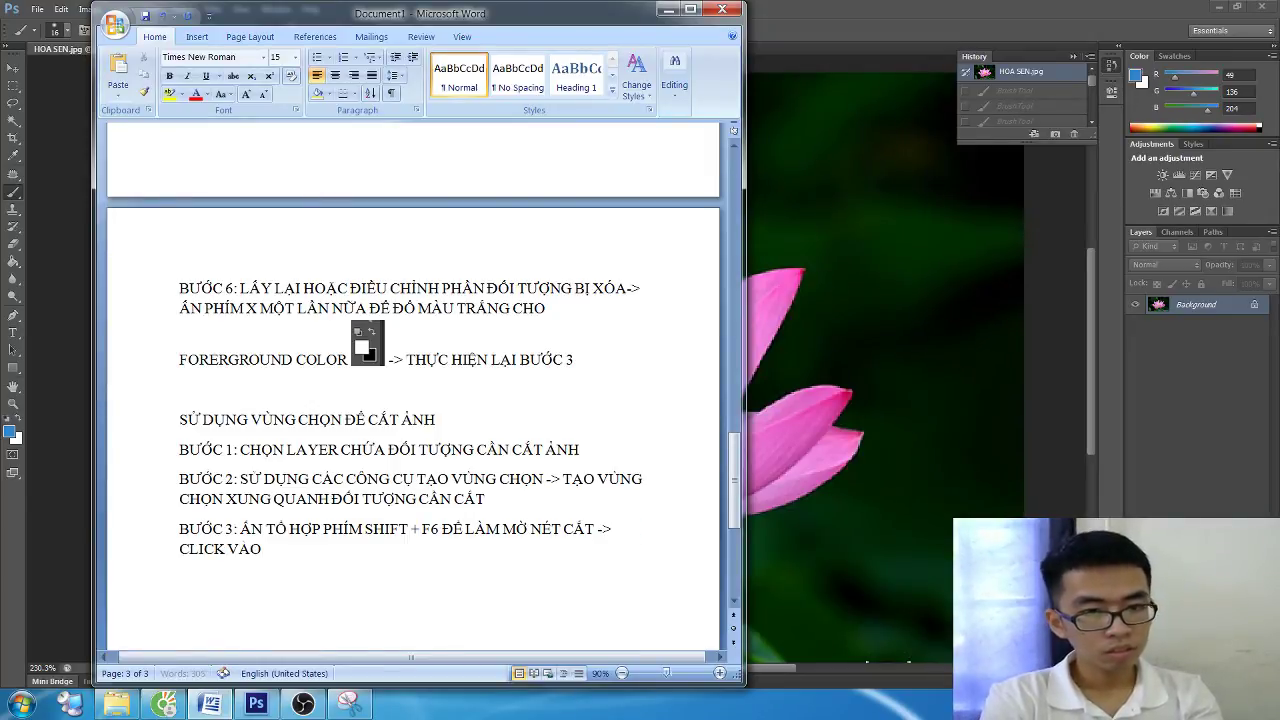
text(nE)
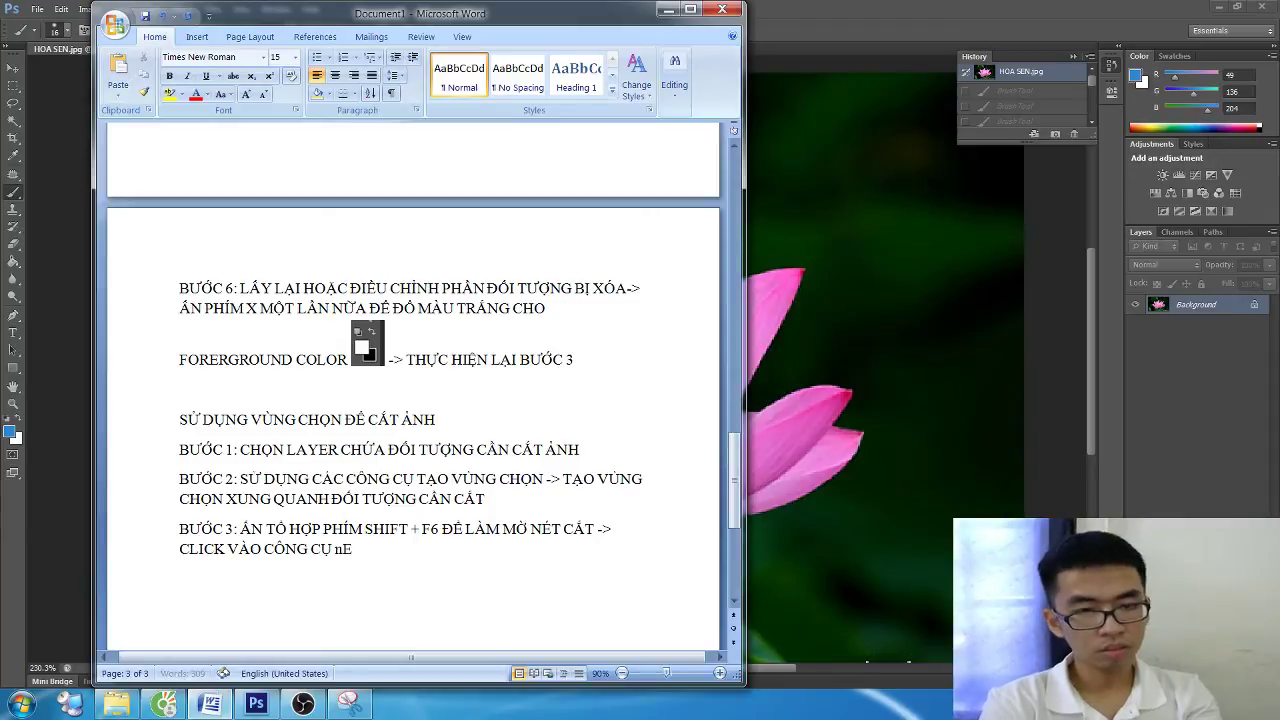
key(BackSpace)
key(BackSpace)
key(BackSpace)
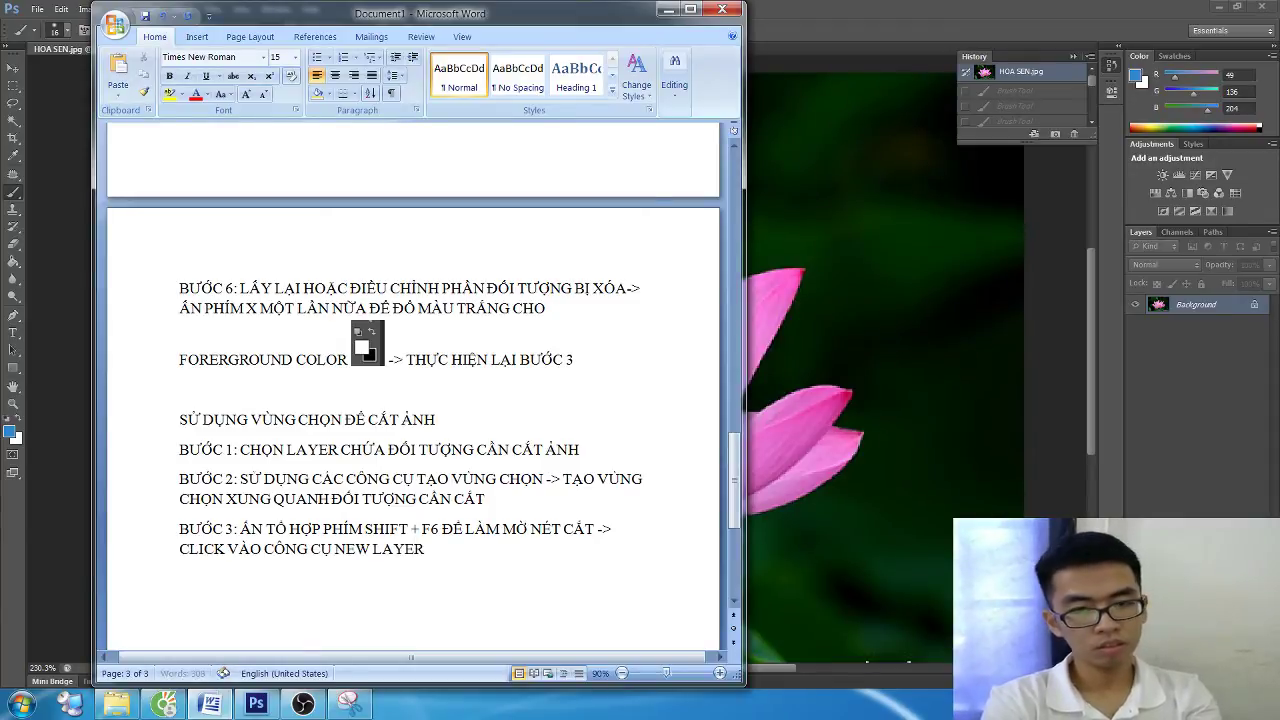
text( MASK.)
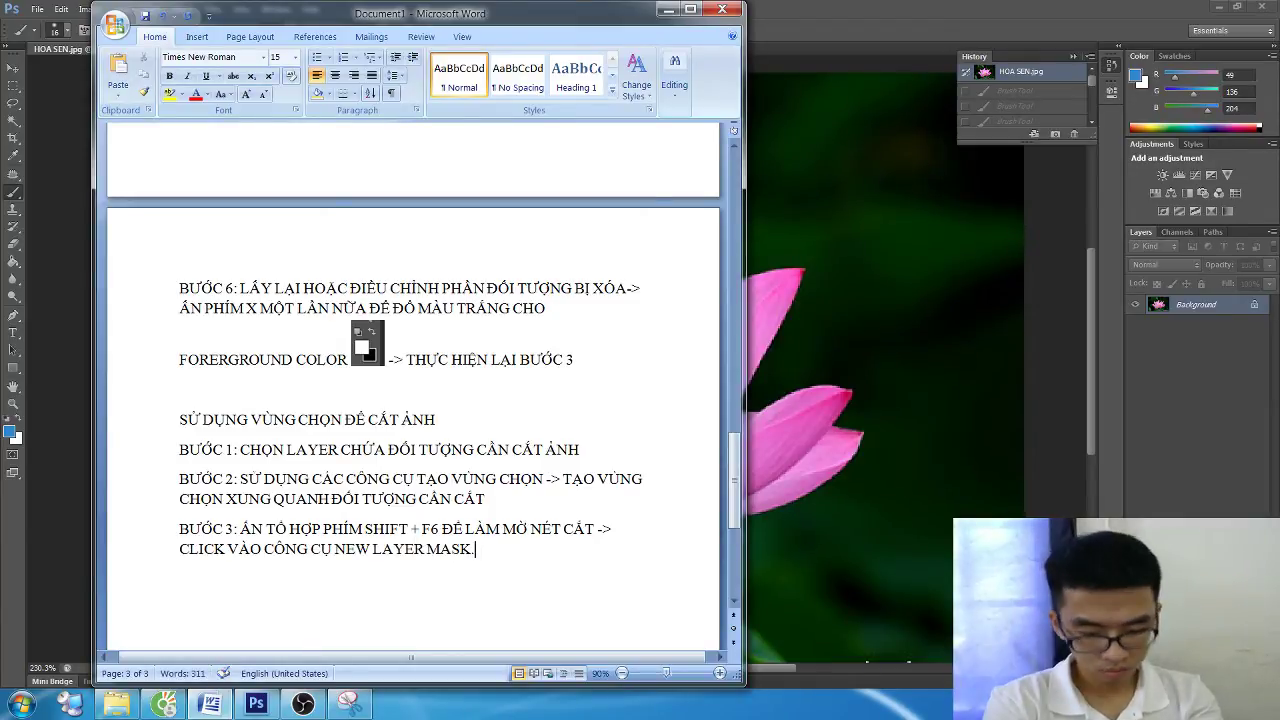
Step: Type Bước 4 on filling unwanted selections black with ALT + DELETE, then begin Bước 5
key(Return)
text(B)
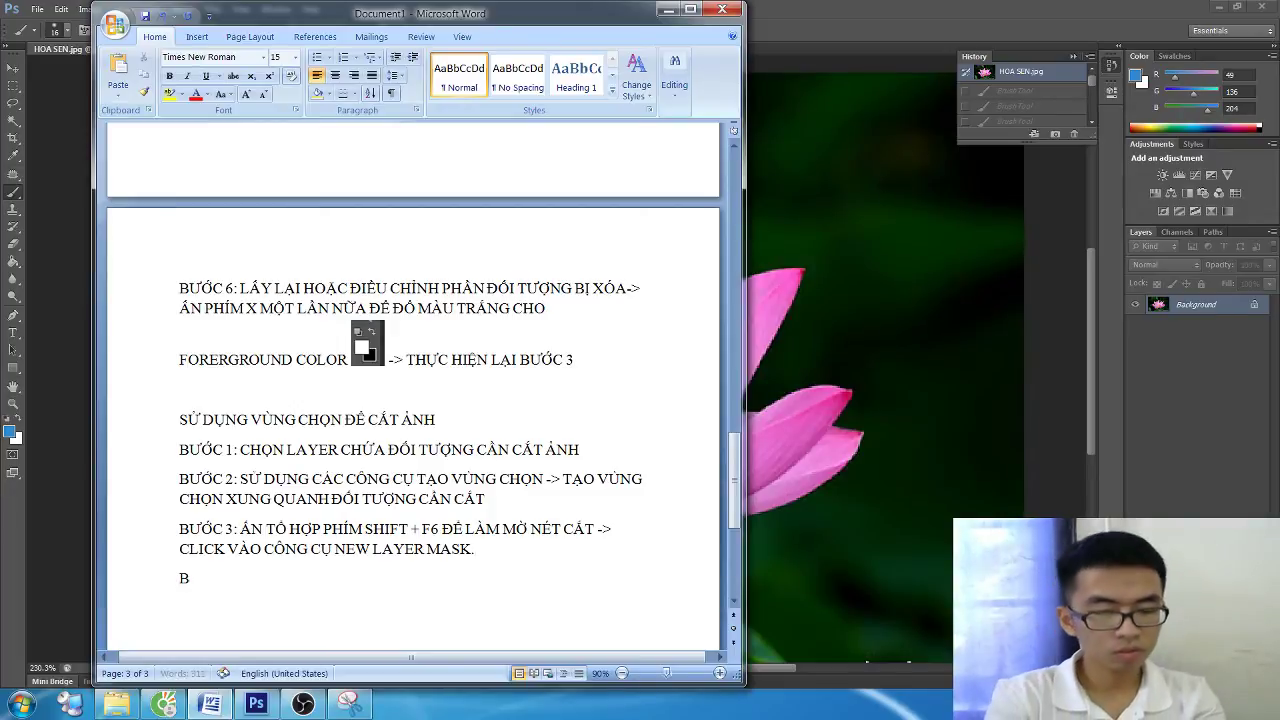
text(ƯỚC 4: XOÓA)
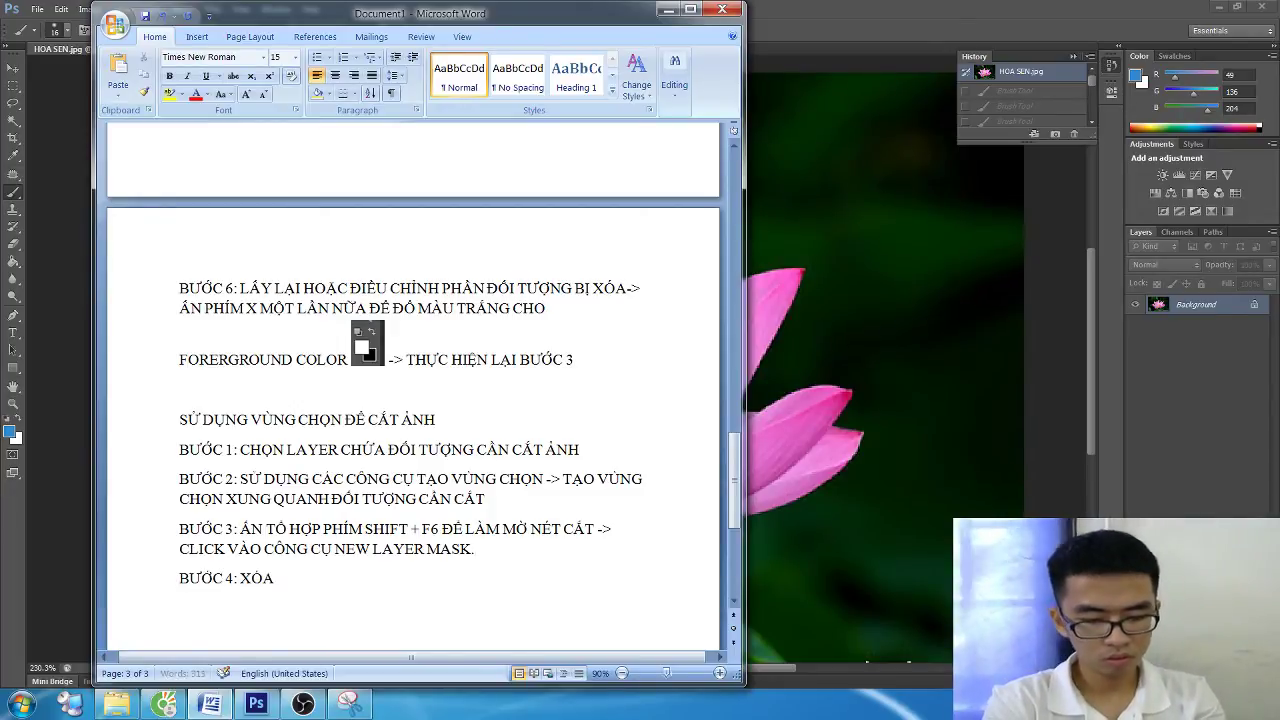
text( THEM NHỮNG)
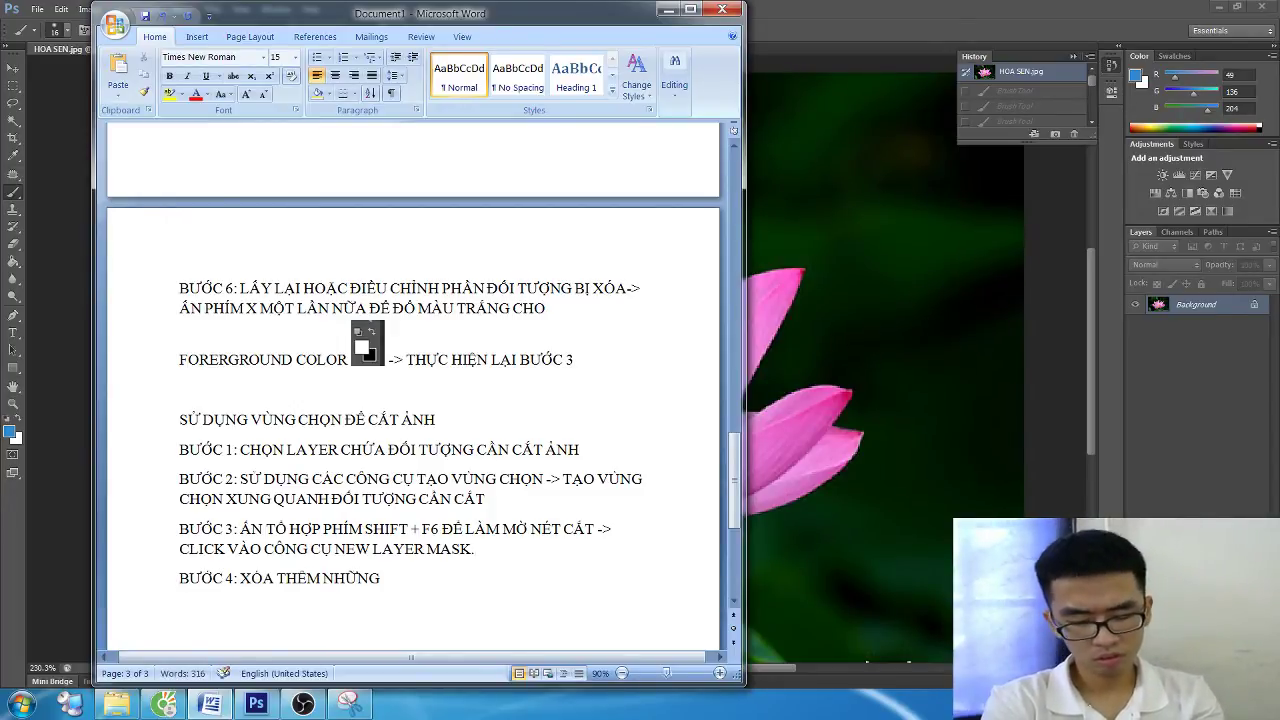
text( VÙNG KHÁC TRÊN L)
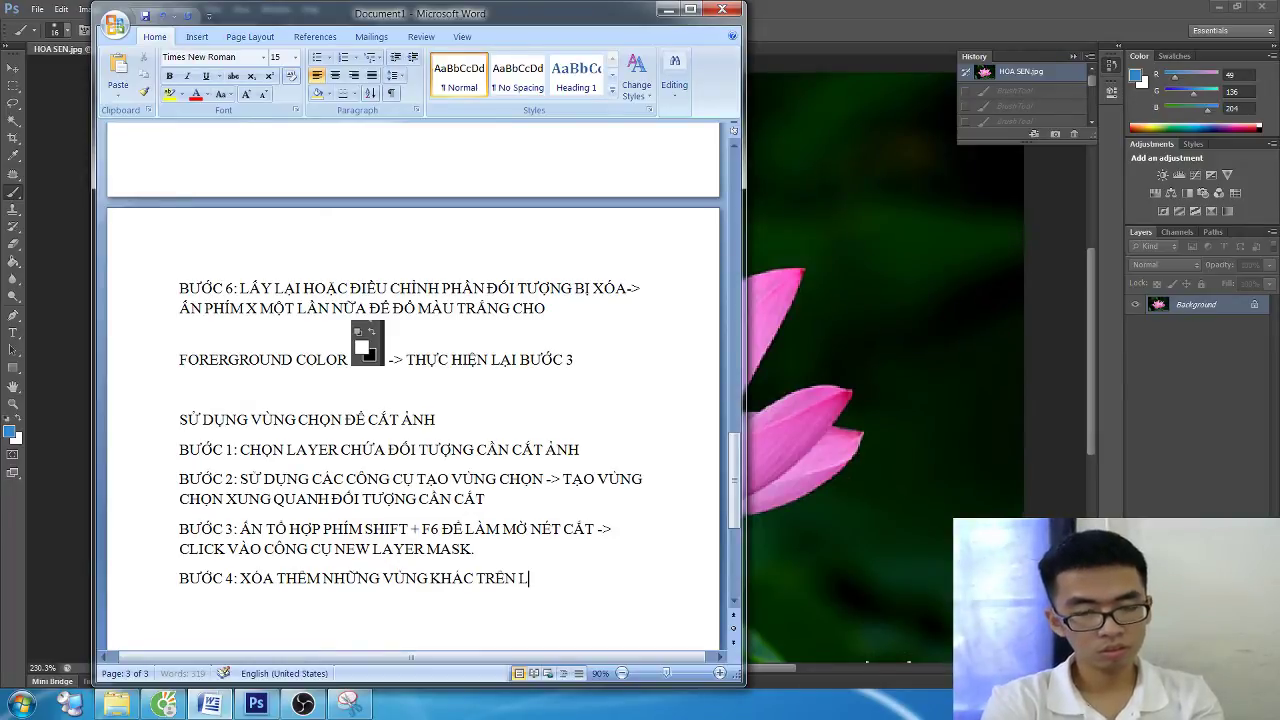
text(AYER BA)
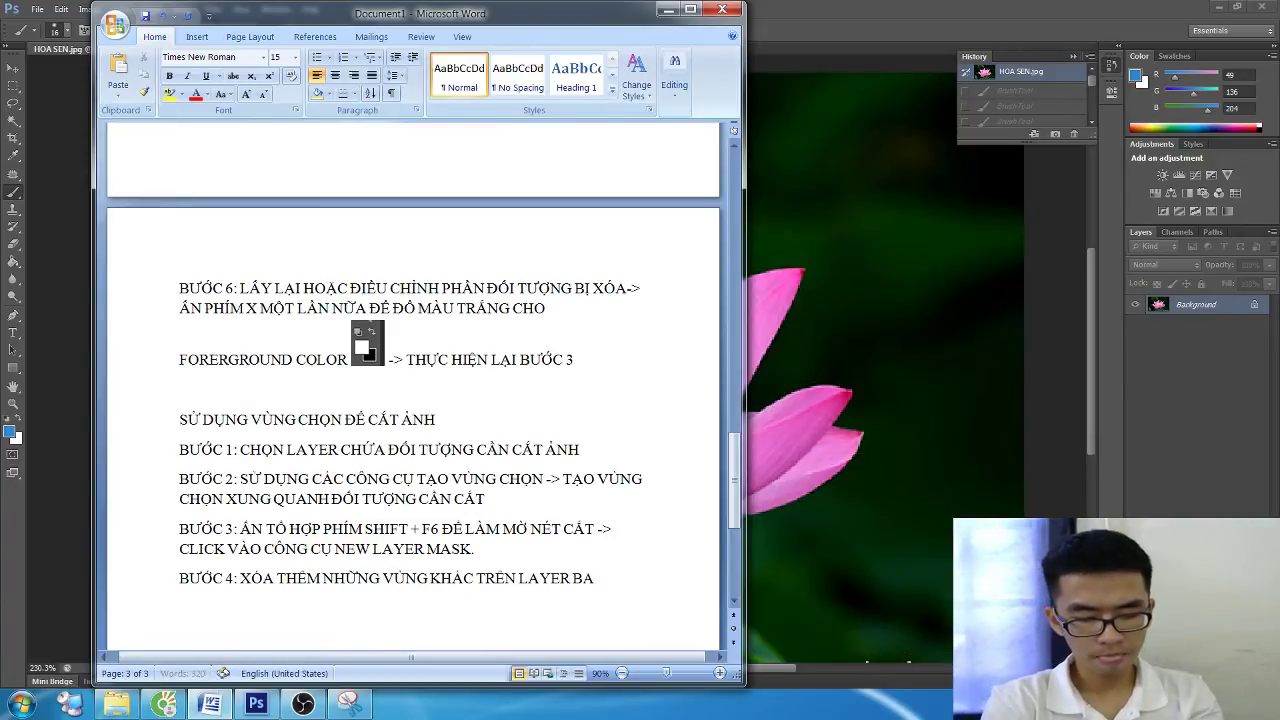
key(BackSpace)
text(ẰNG CÁCH:)
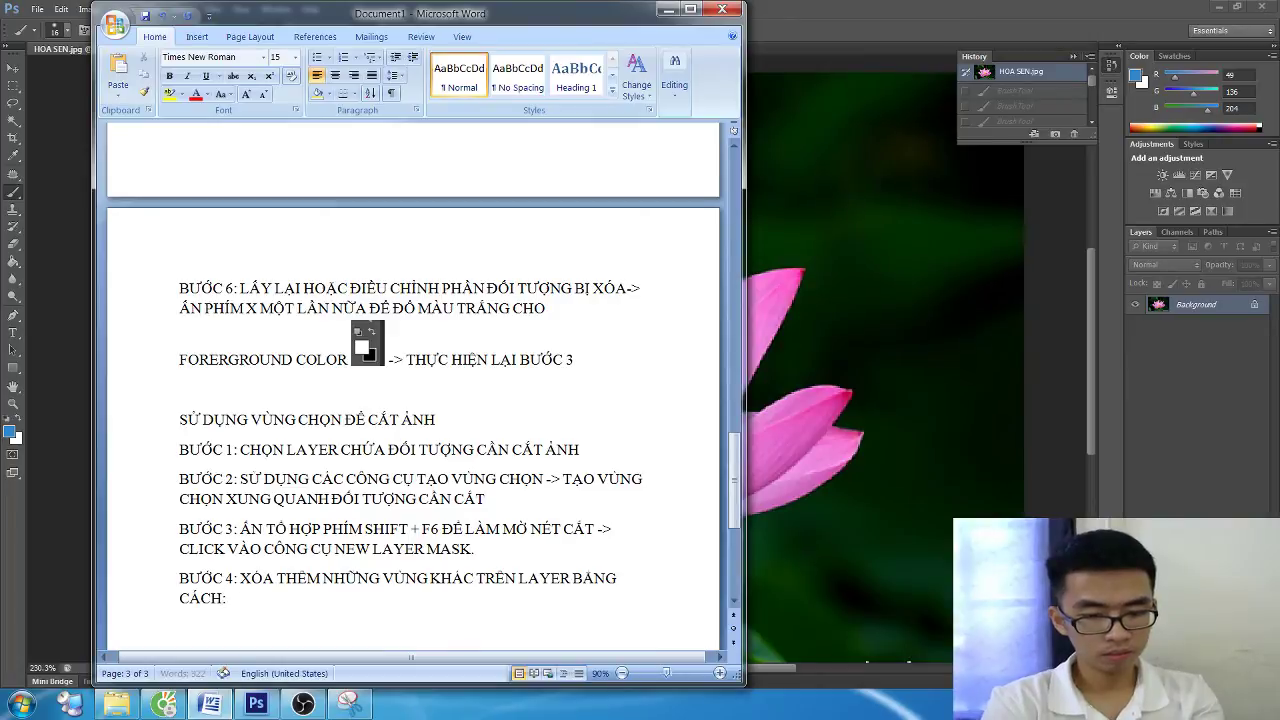
text( TẠO CÙNG CHỌ)
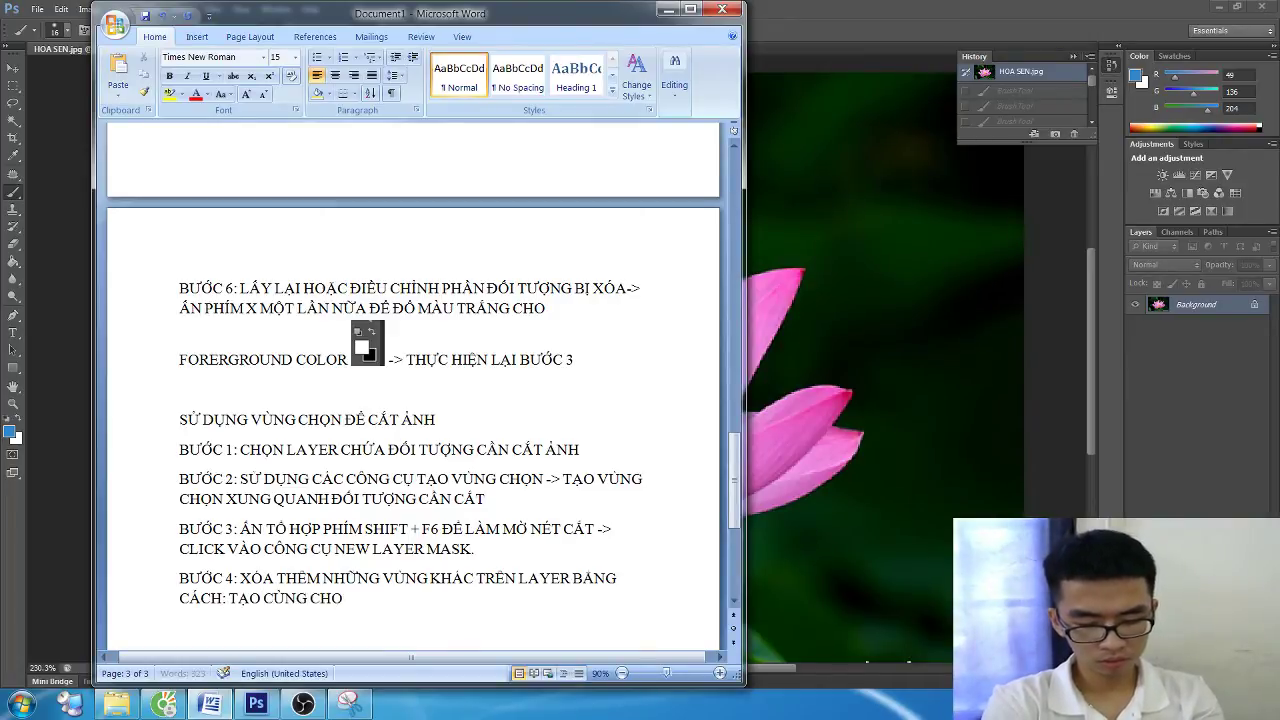
text(N VÀO)
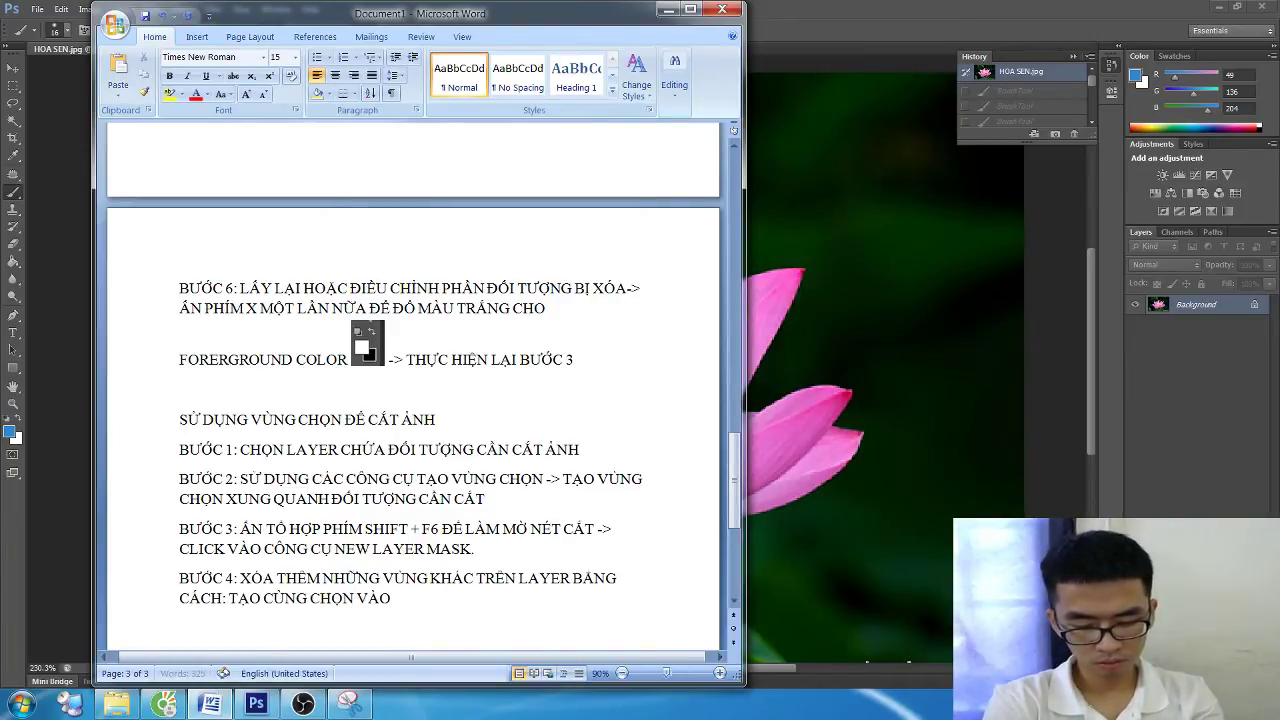
text( PHẦN)
key(BackSpace)
key(BackSpace)
key(BackSpace)
key(BackSpace)
key(BackSpace)
key(BackSpace)
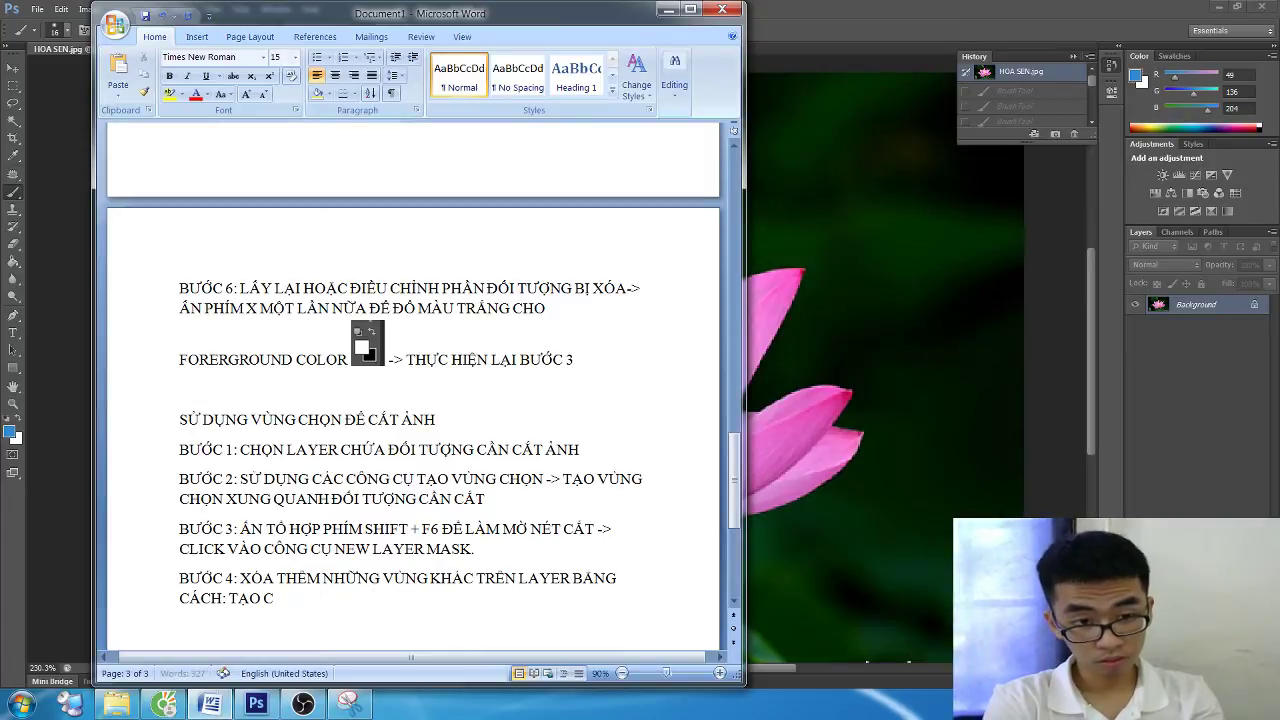
text(VÙNG CHỌN)
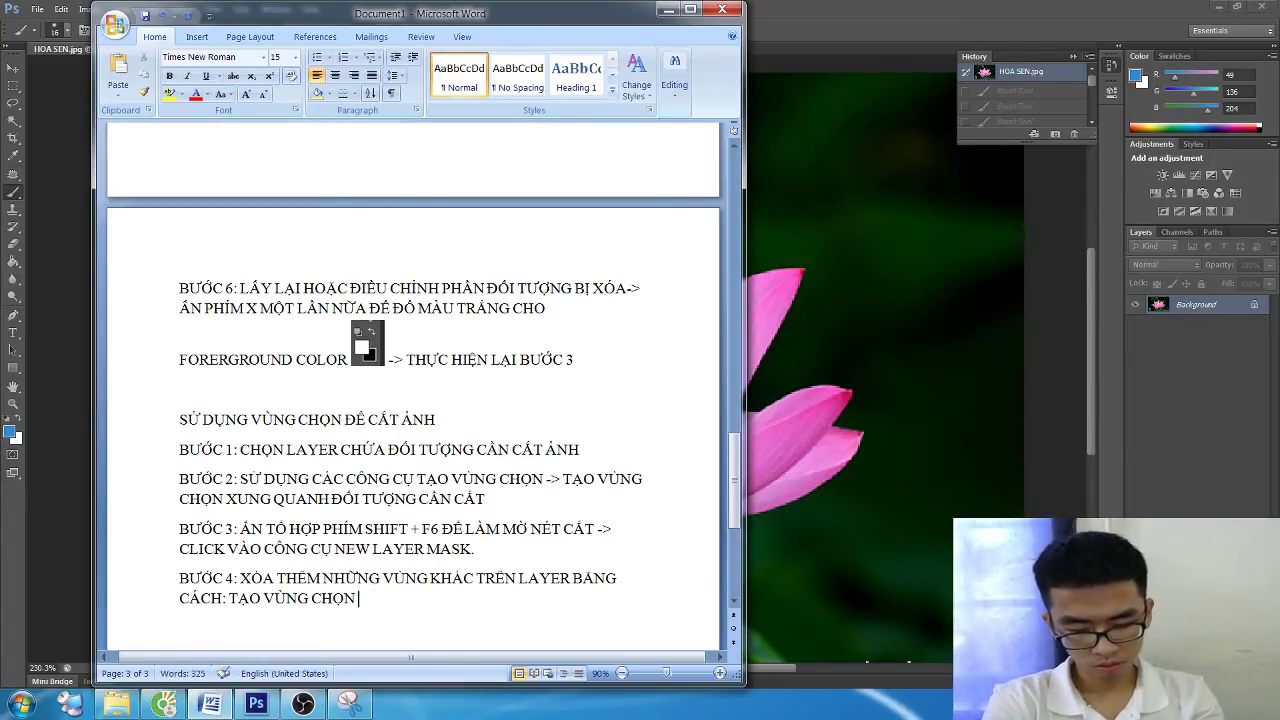
text(CẦN LOẠI B)
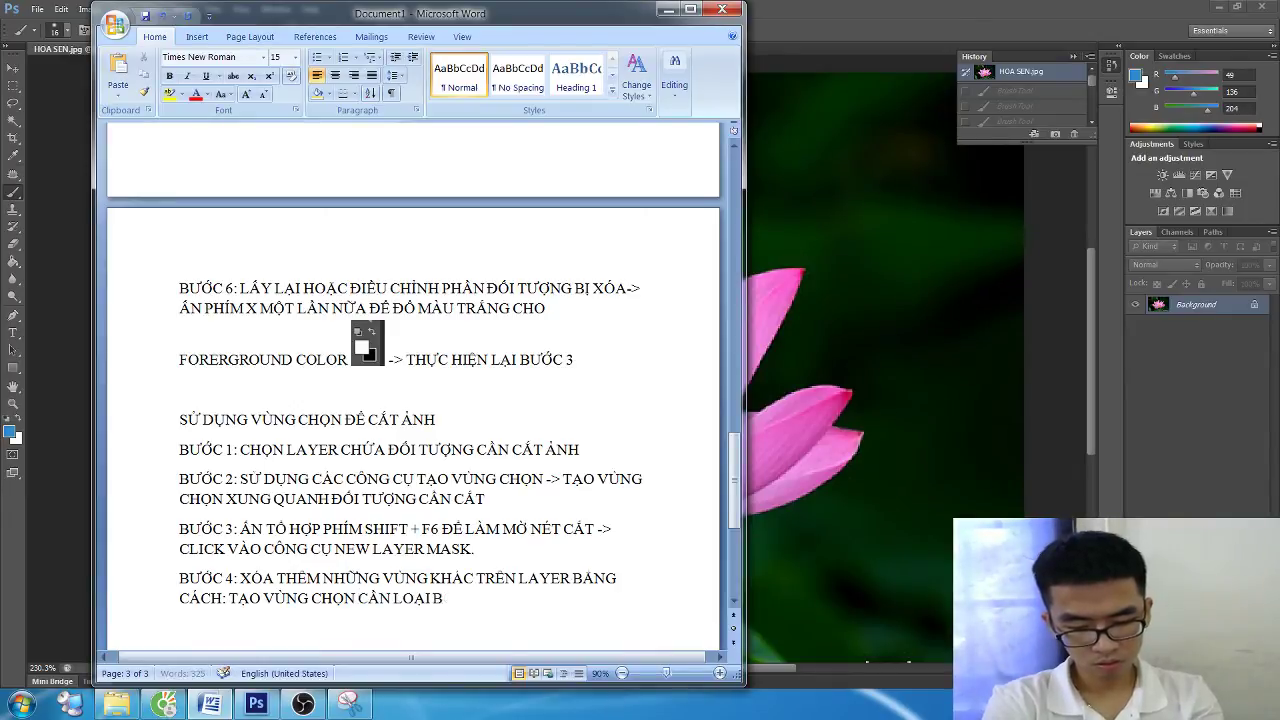
text(Ỏ -> CHỌN MÀ)
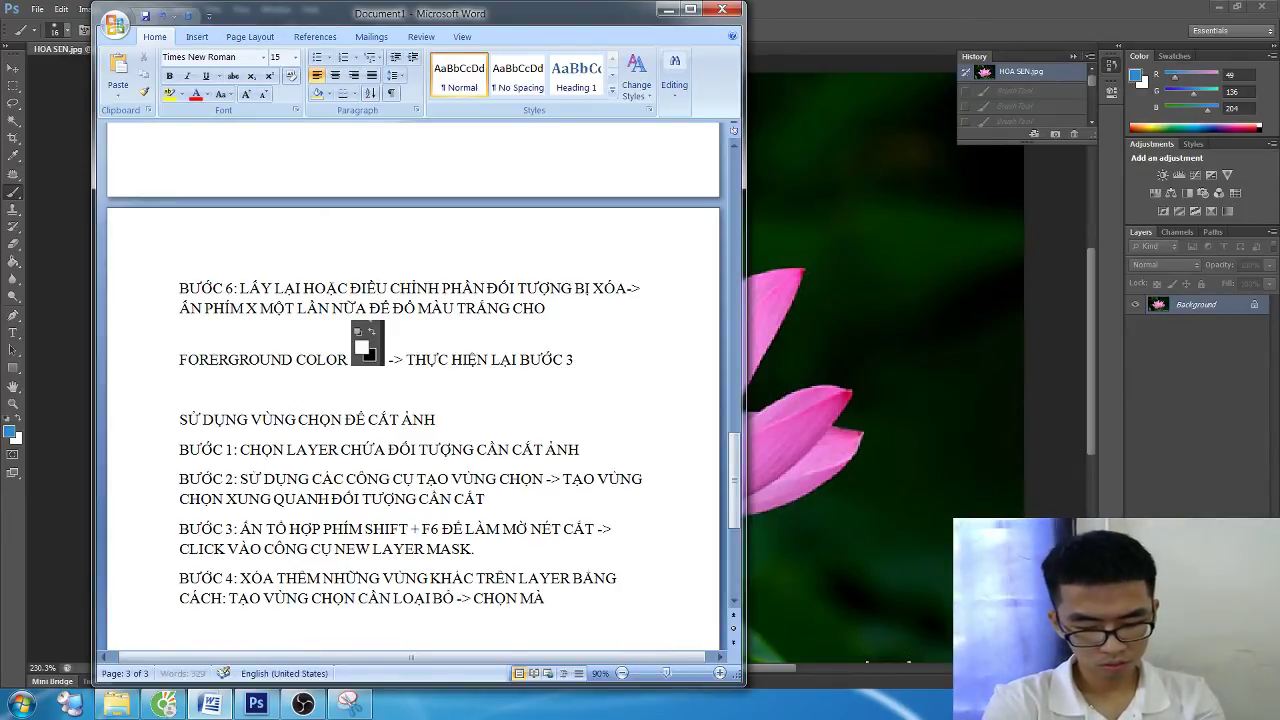
text(U ĐEN CHO)
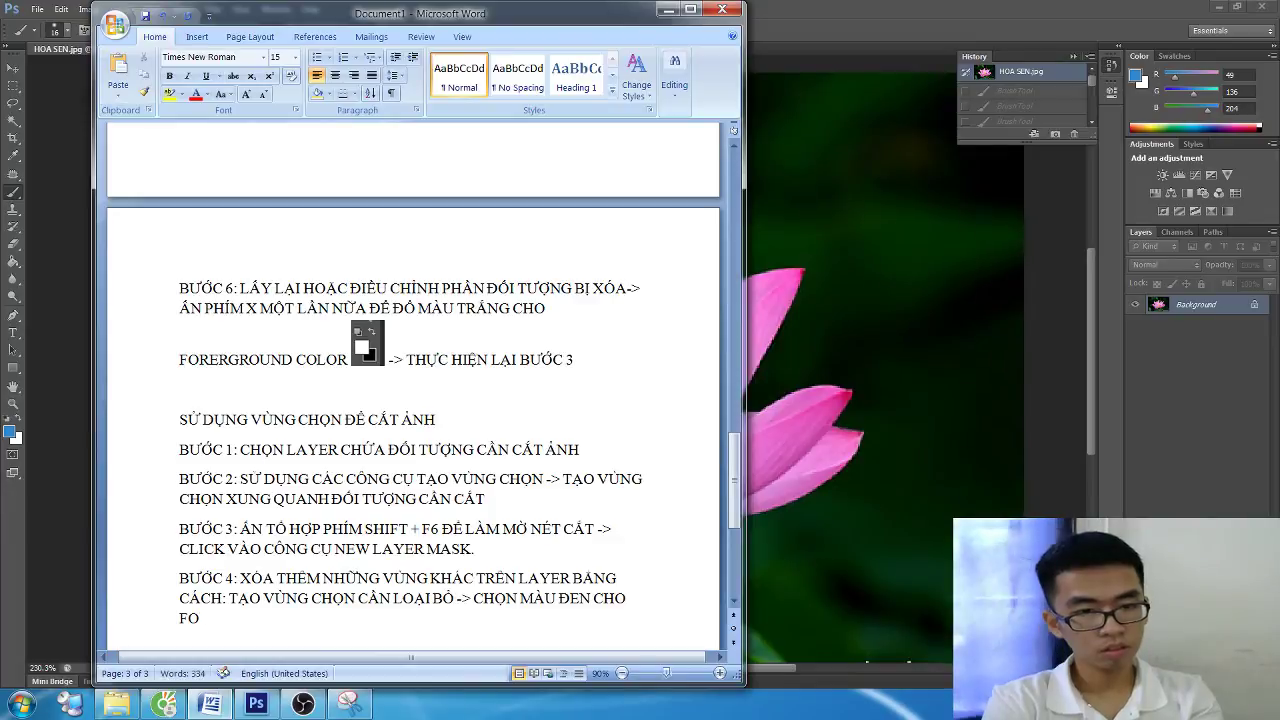
text( FORERGRO)
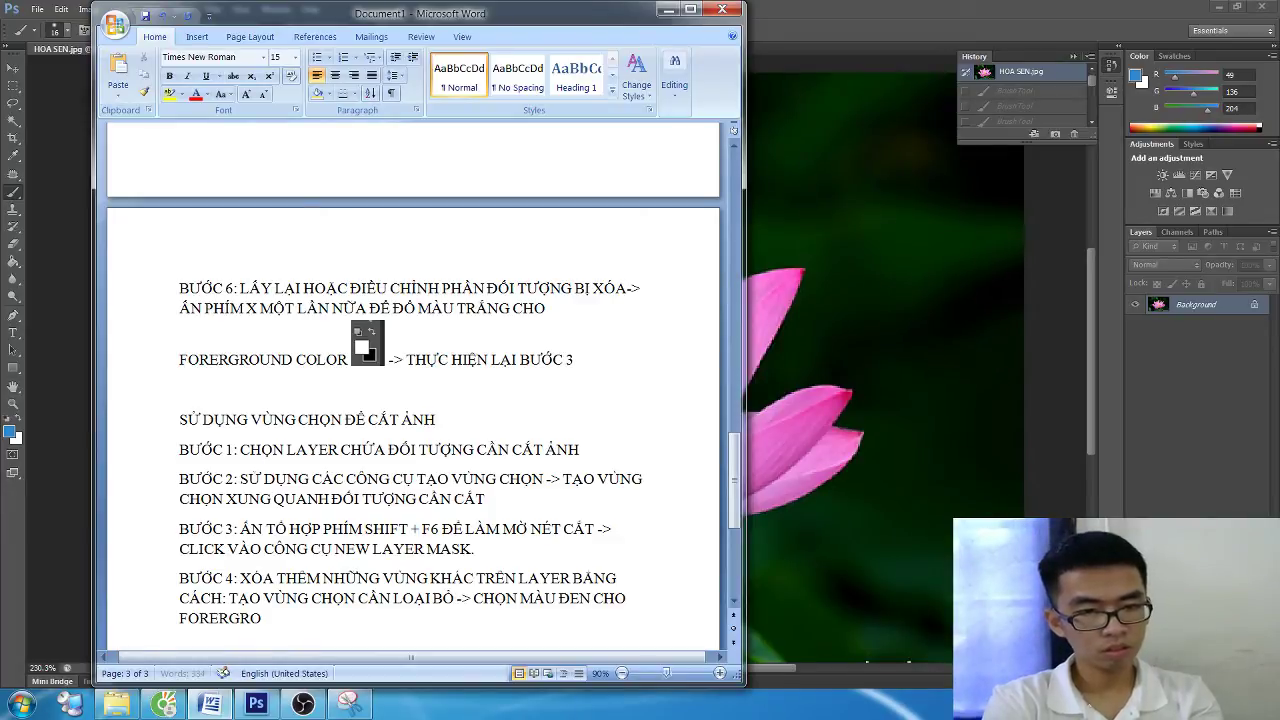
text(UND COLOR-)
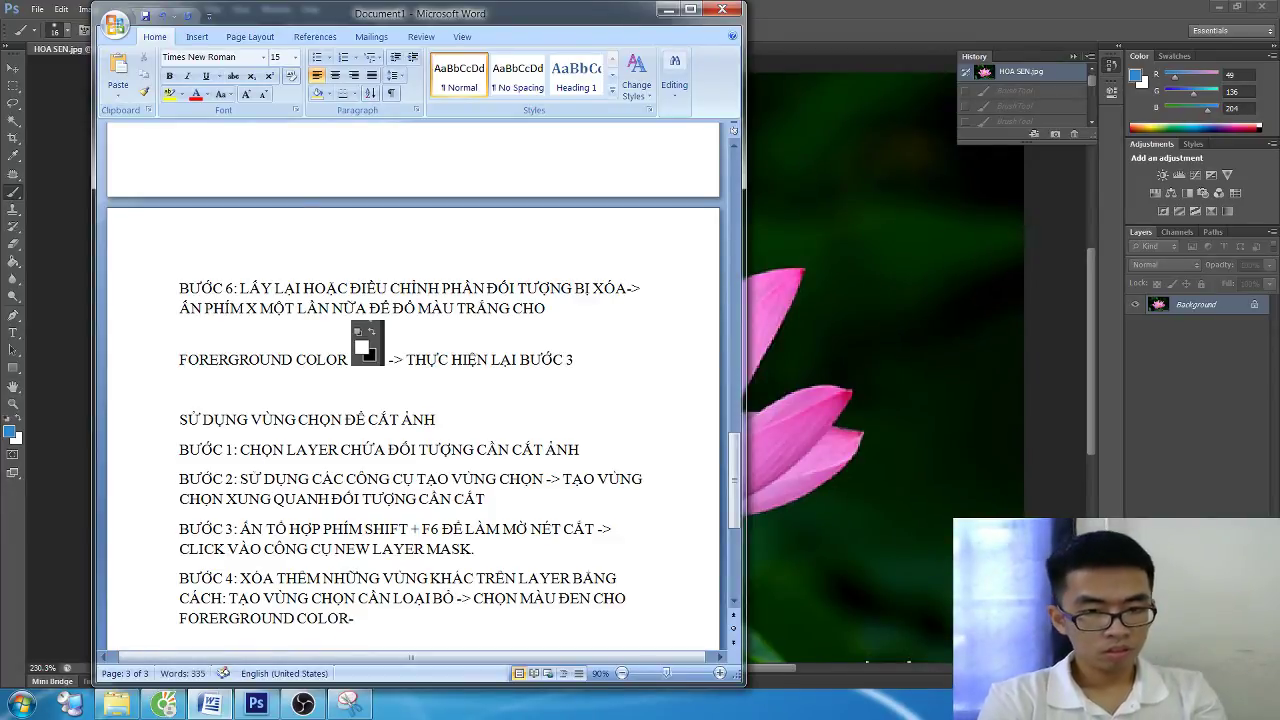
text(> AN TỔ O)
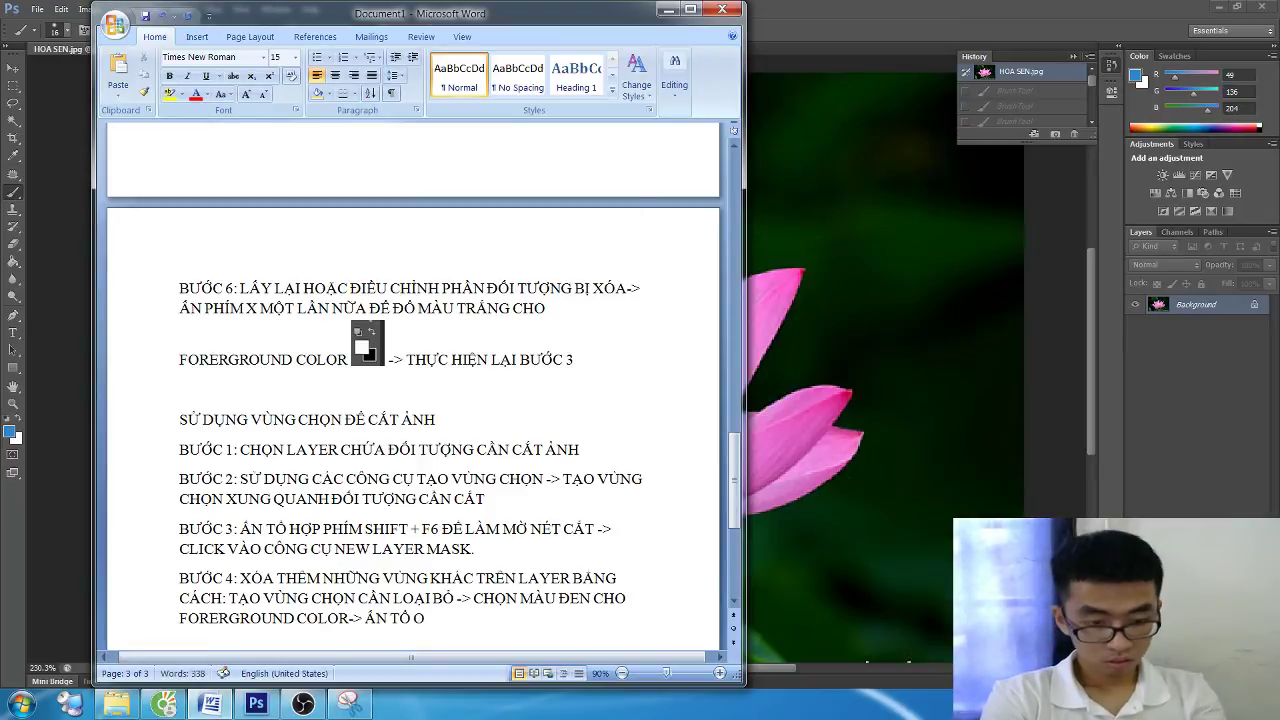
text(Ơ)
text(HÍM A)
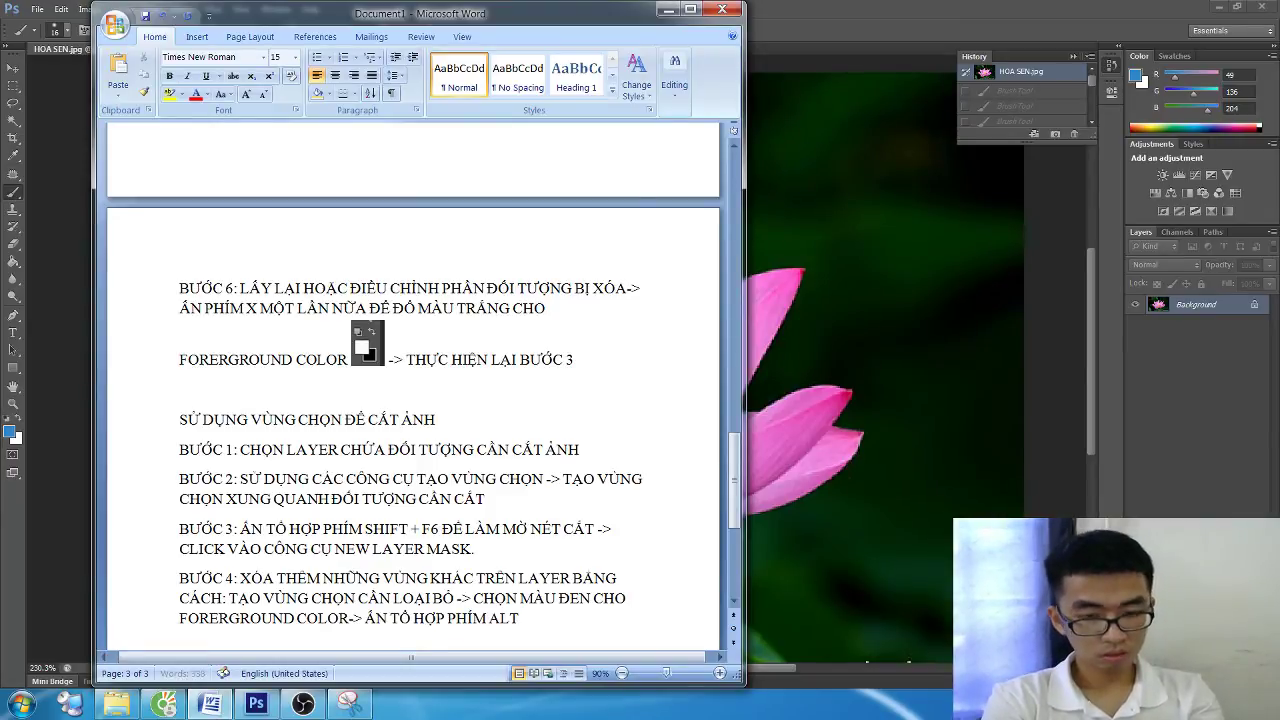
text(L)
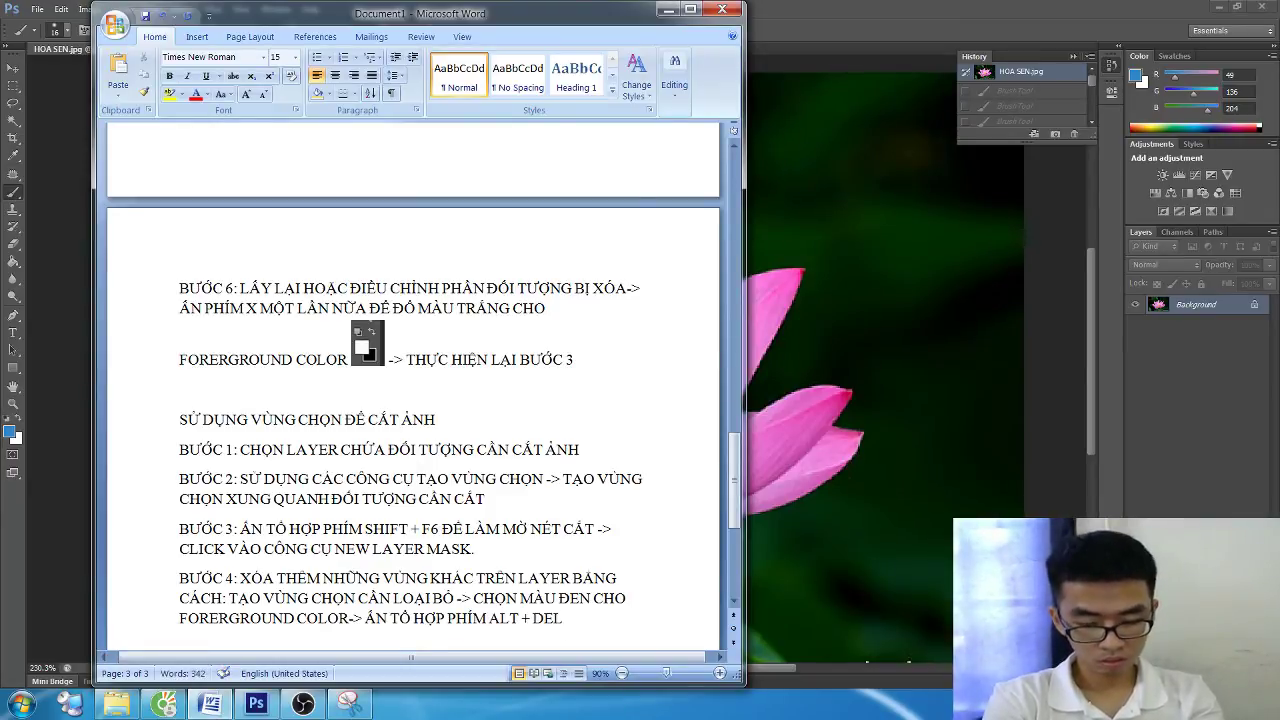
text(ET)
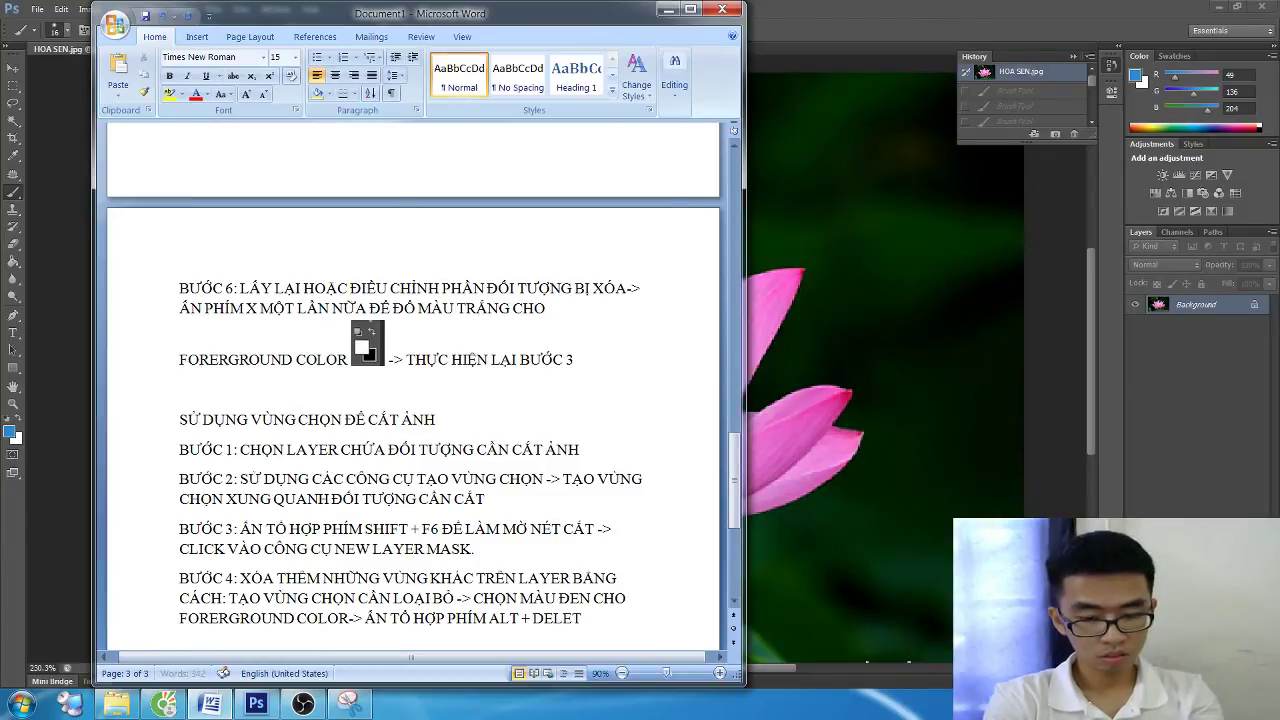
text(E)
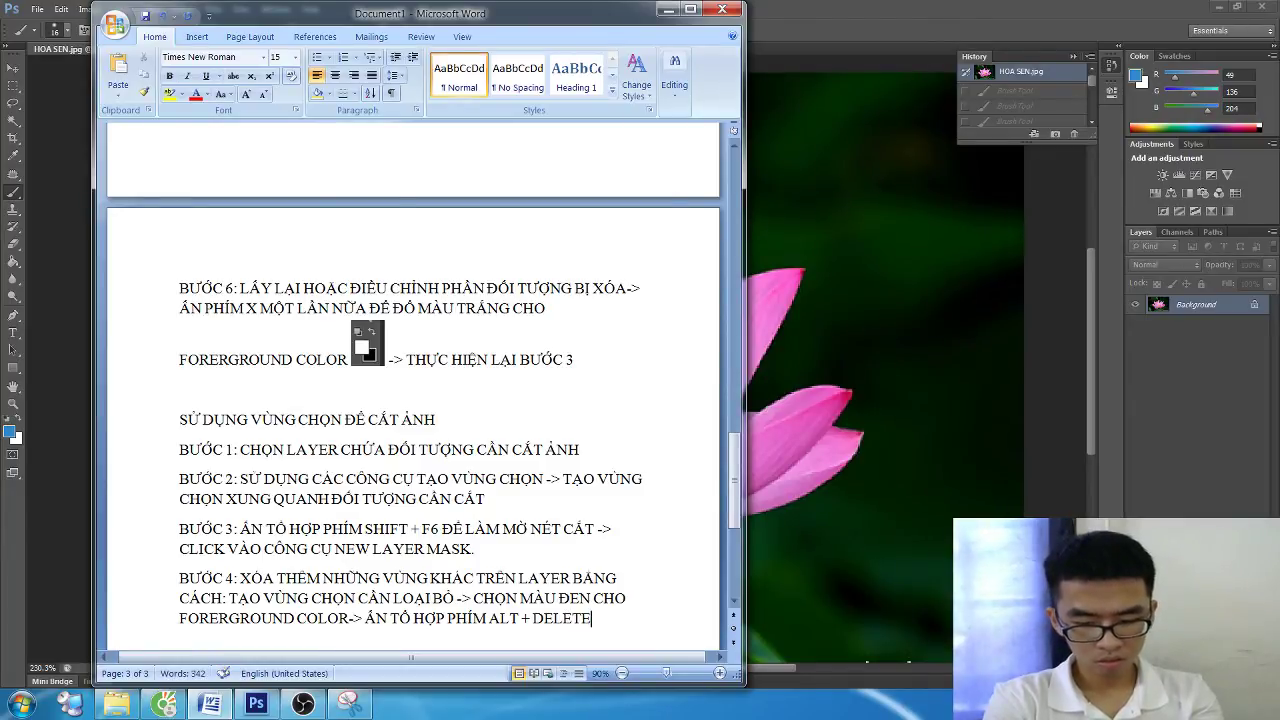
text( ĐE)
text( BO)
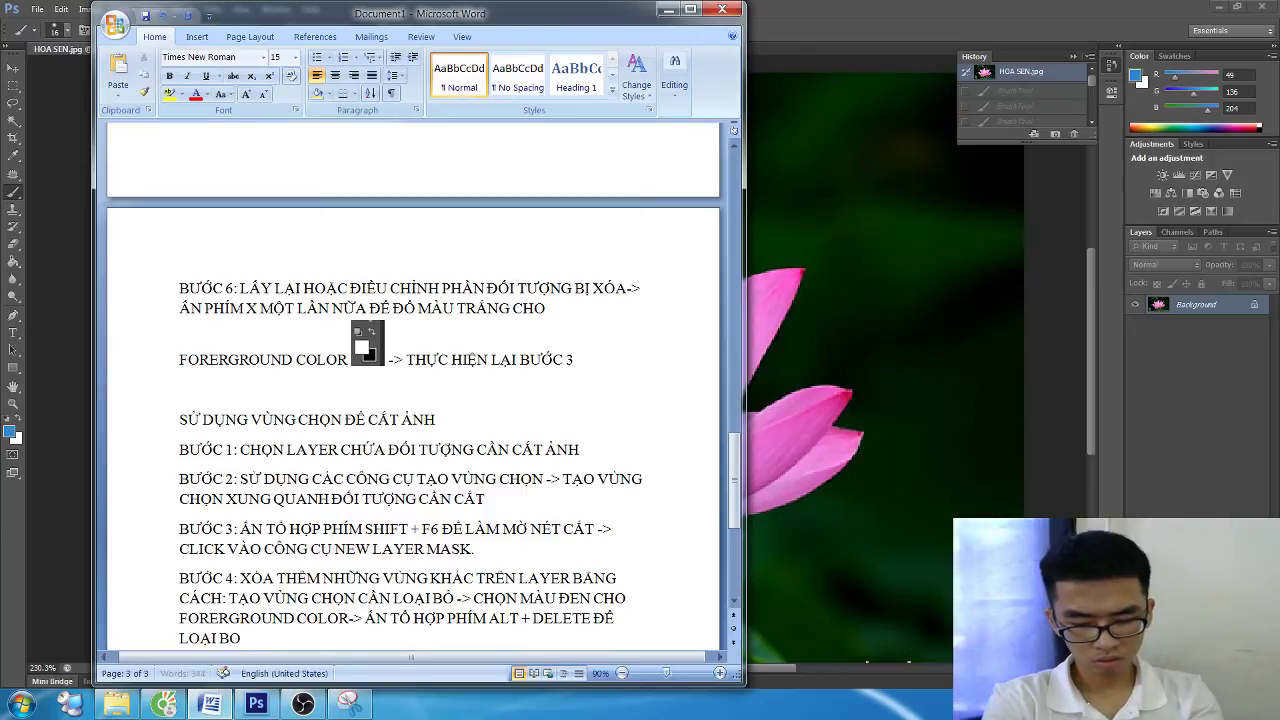
key(BackSpace)
text(Ỏ PHẦN CẦN XÓA)
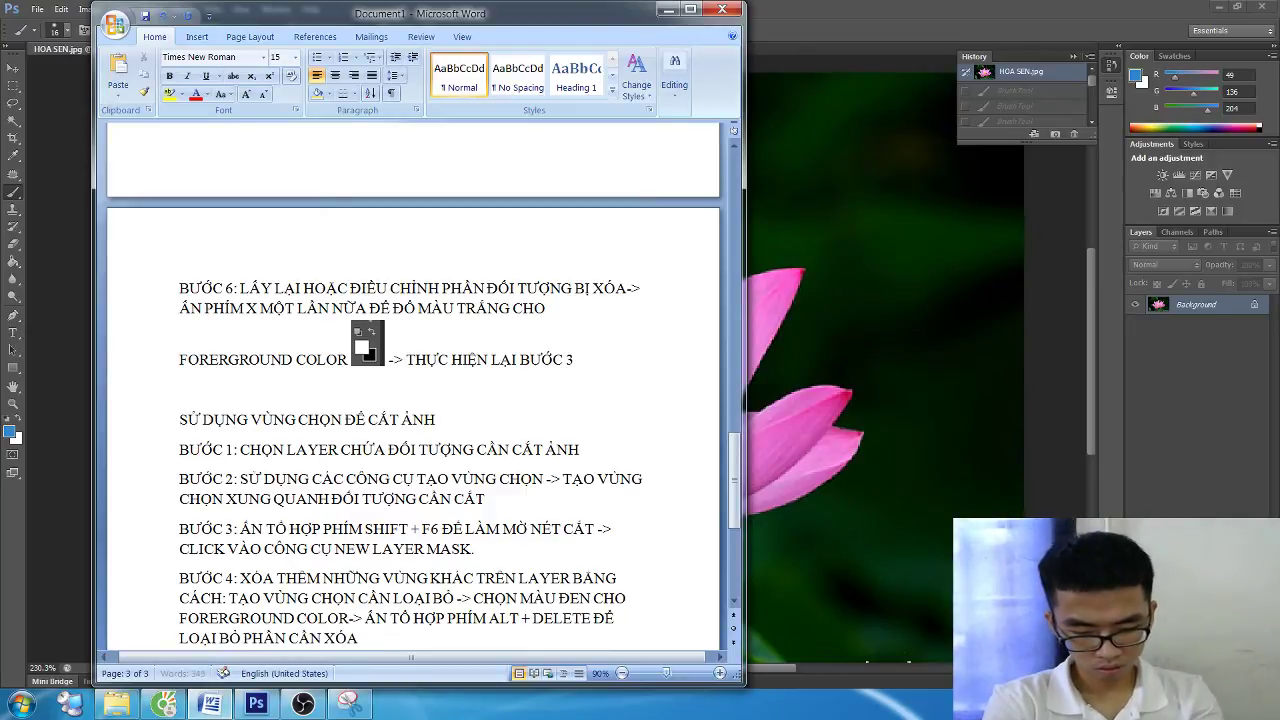
key(Return)
text(BƯƠ)
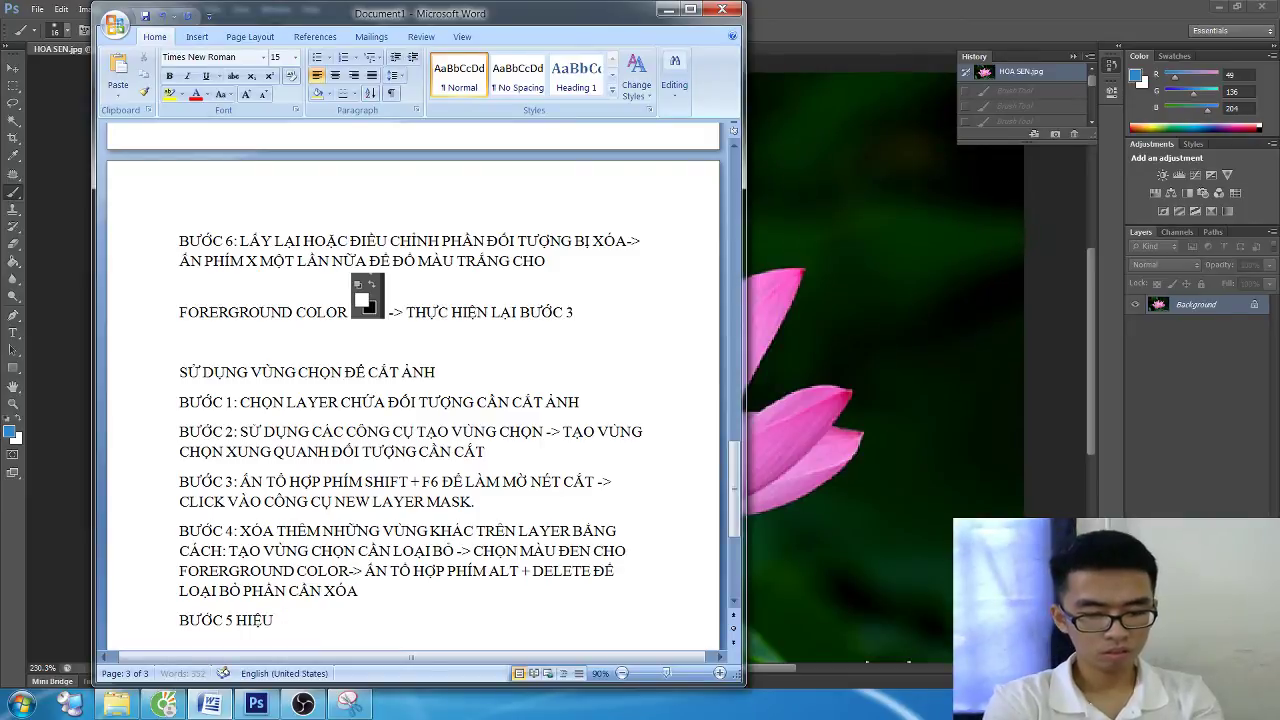
text( CHỈNH HOẶC LẦU LẠI)
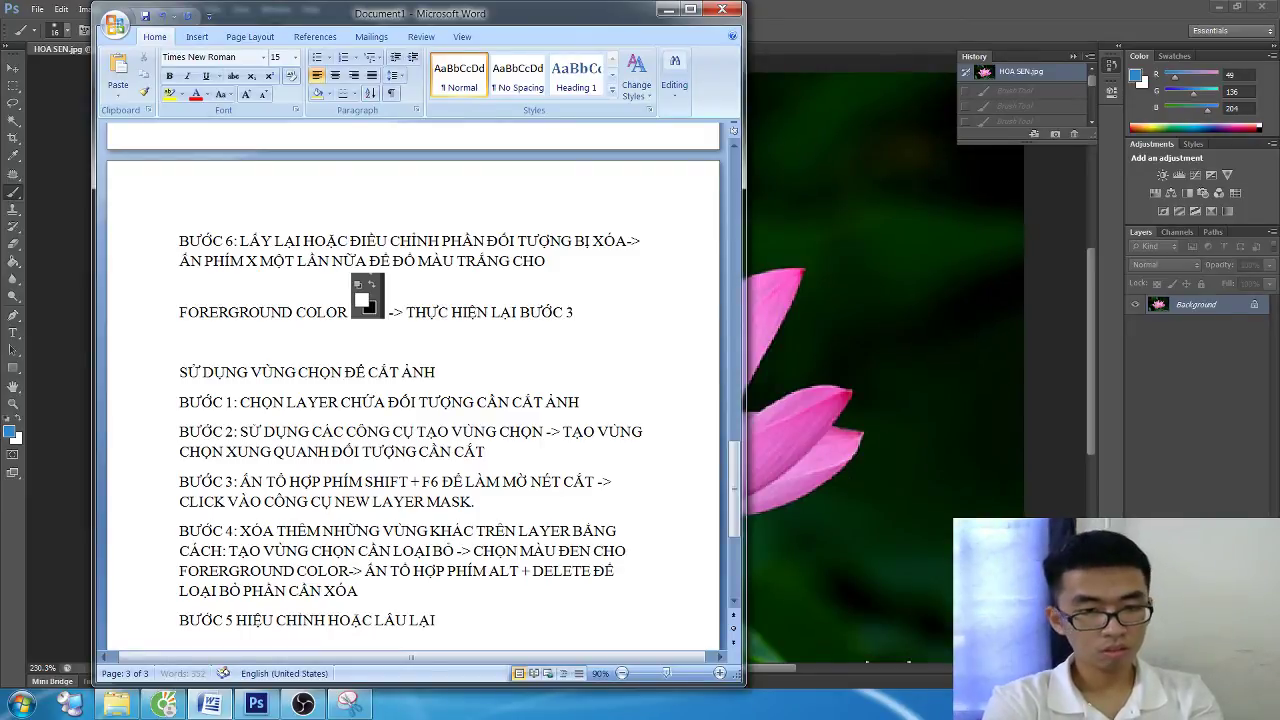
text(ĐÃ XÓA)
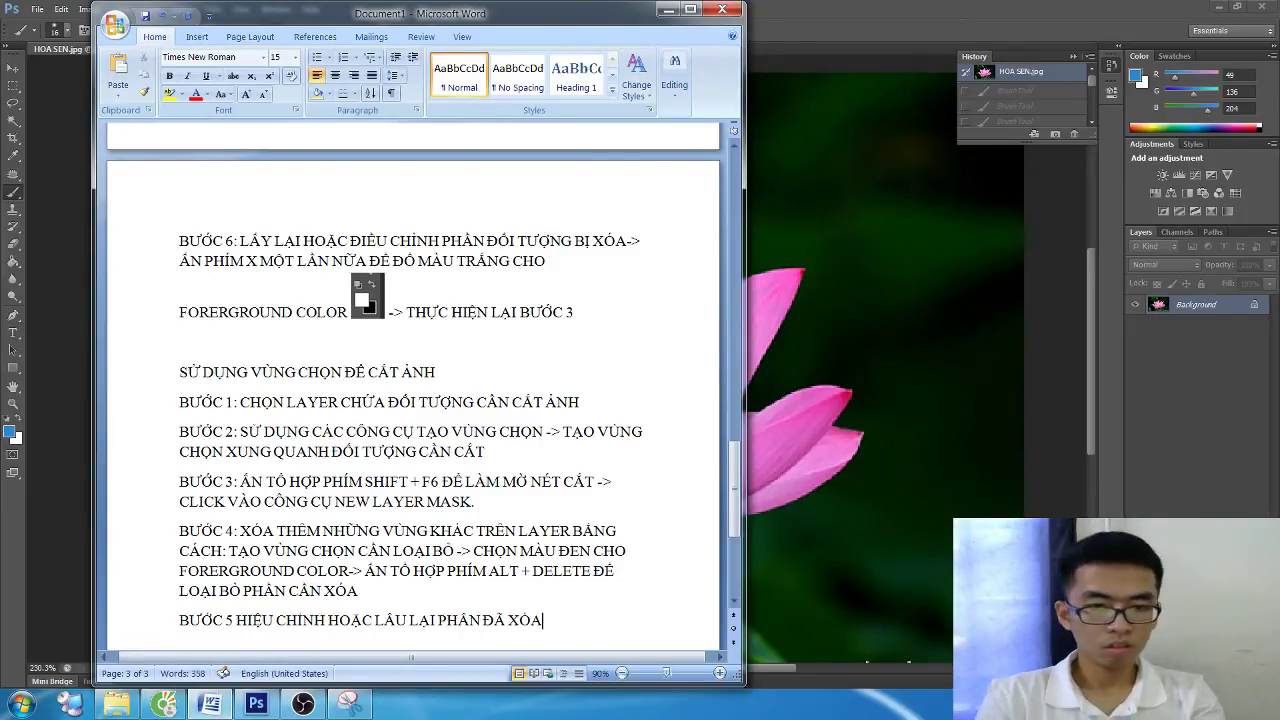
Step: Check OBS, scroll the Word notes to Bước 5, then return to Photoshop's HOA SEN.jpg
key(alt+Tab)
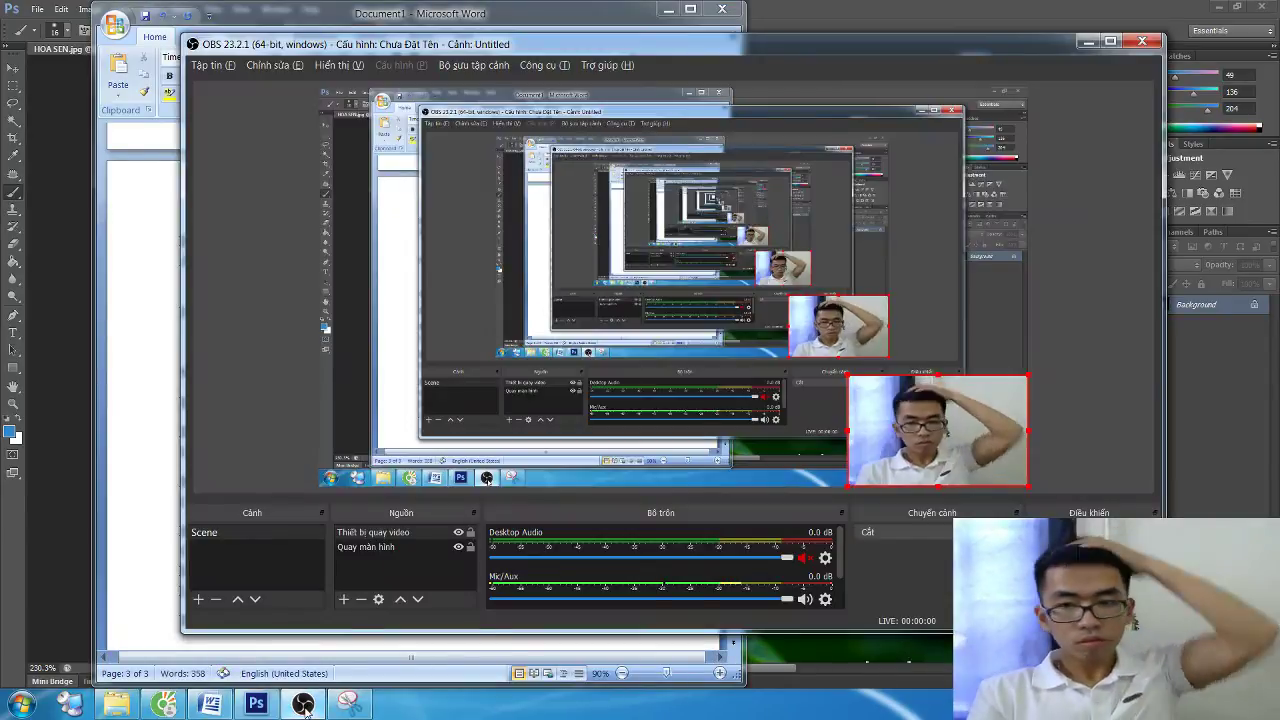
click(473, 657)
scroll(571, 528, down, 2)
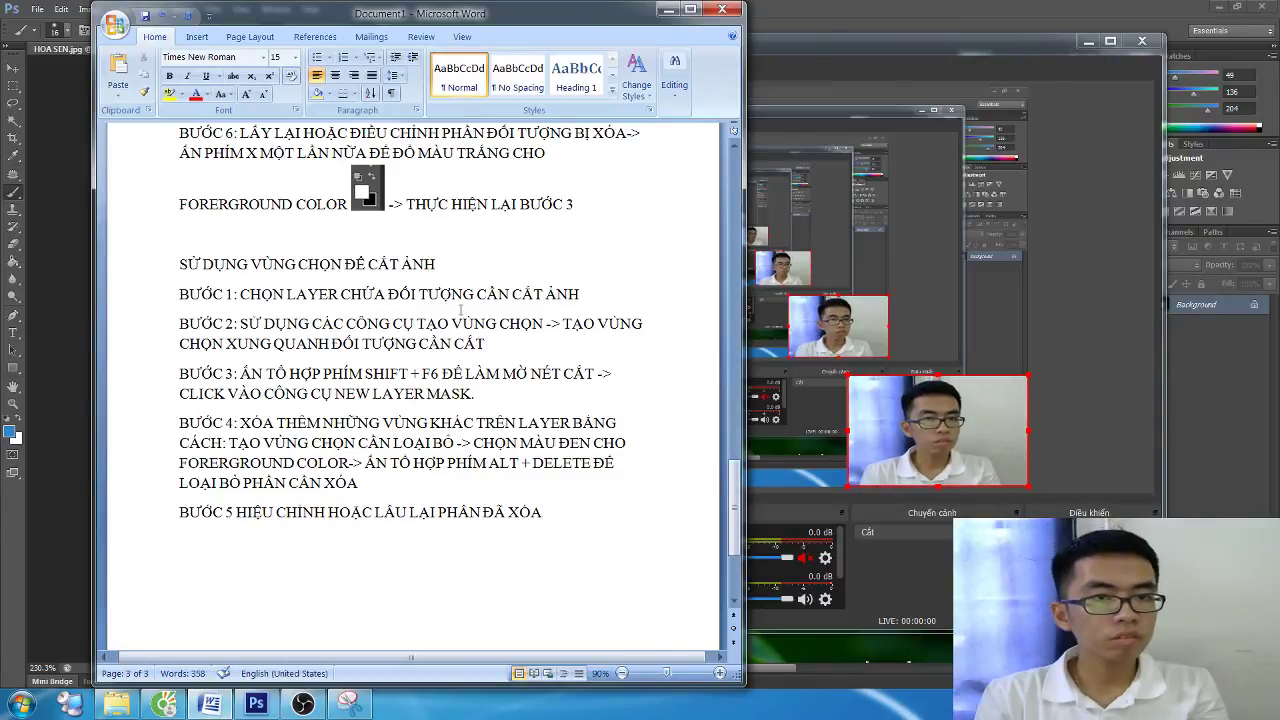
key(alt+Tab)
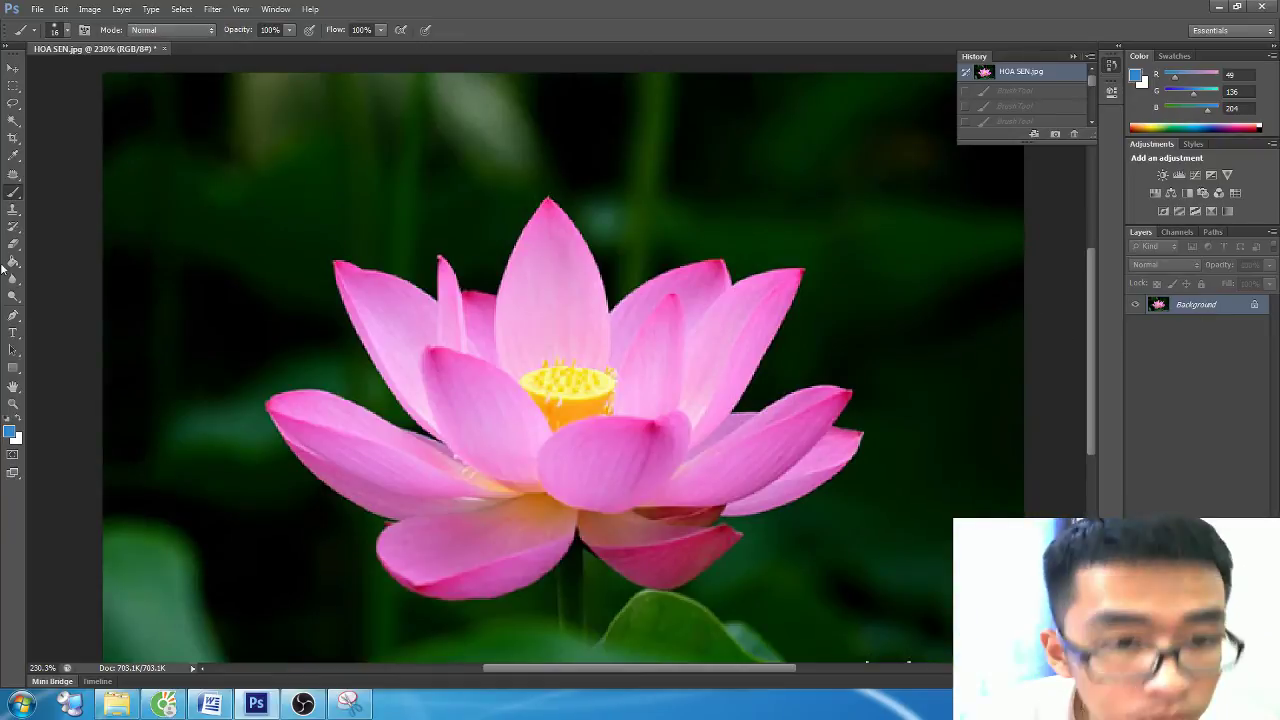
Step: Try Magic Wand selections of the dark background above and around the lotus
click(11, 106)
click(13, 120)
click(260, 143)
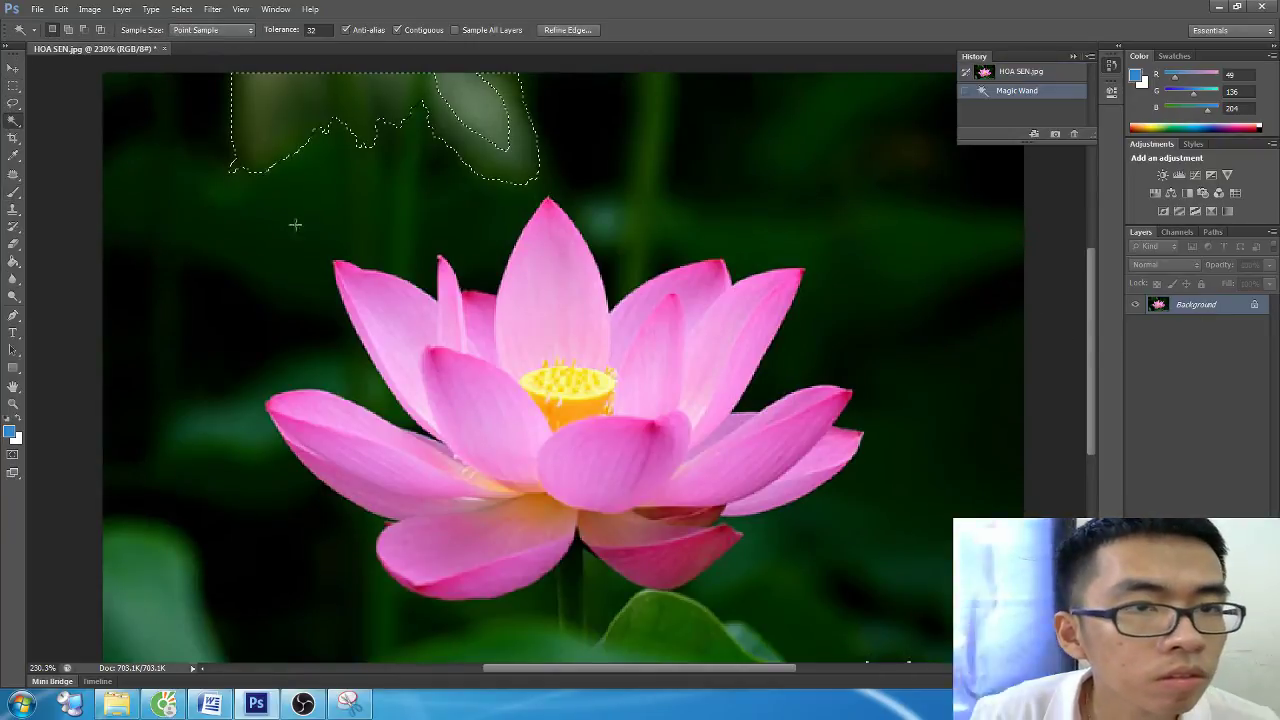
shift+click(294, 223)
click(335, 268)
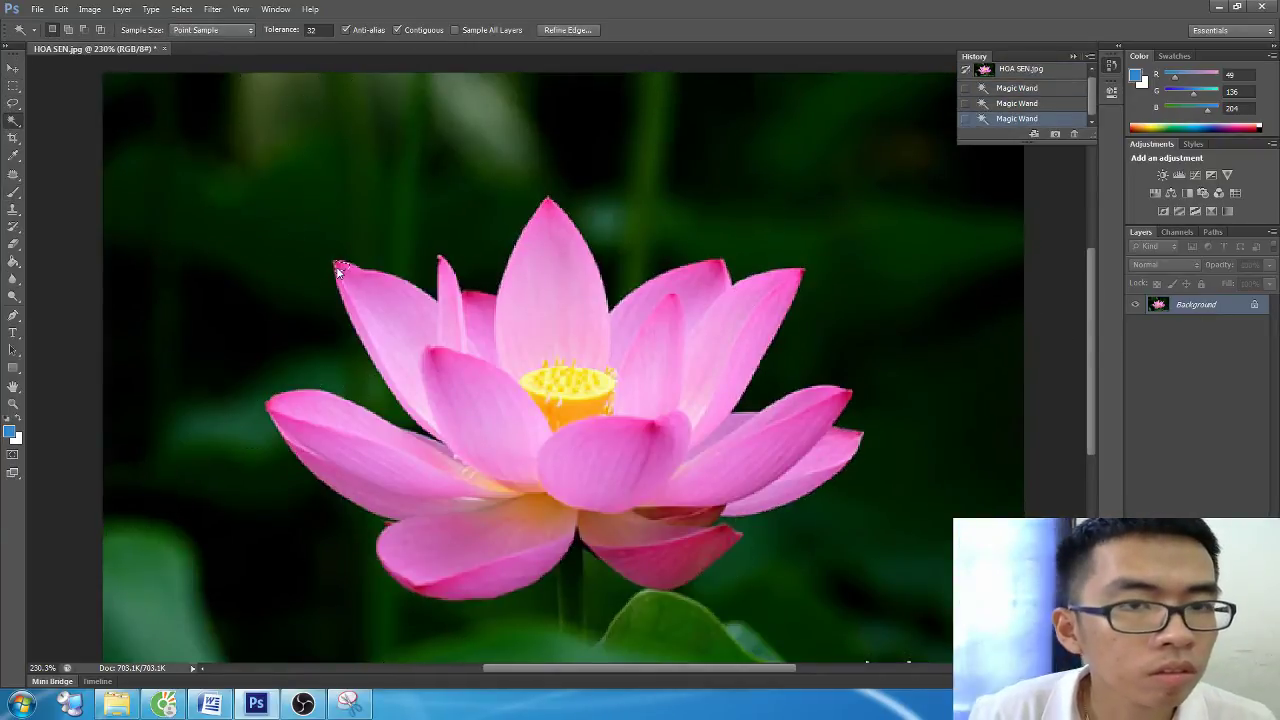
Step: Reselect the Magic Wand and select the lotus background, left leaf and top-left area
right_click(14, 124)
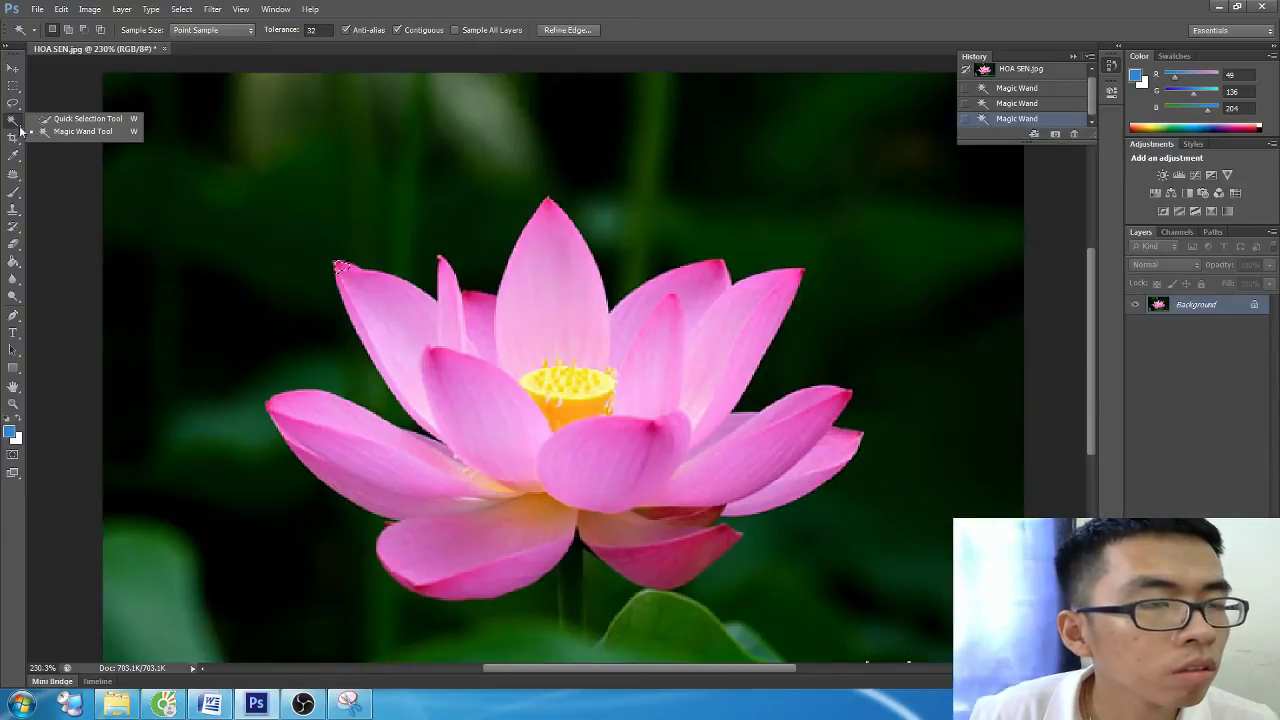
click(83, 131)
click(324, 153)
click(294, 326)
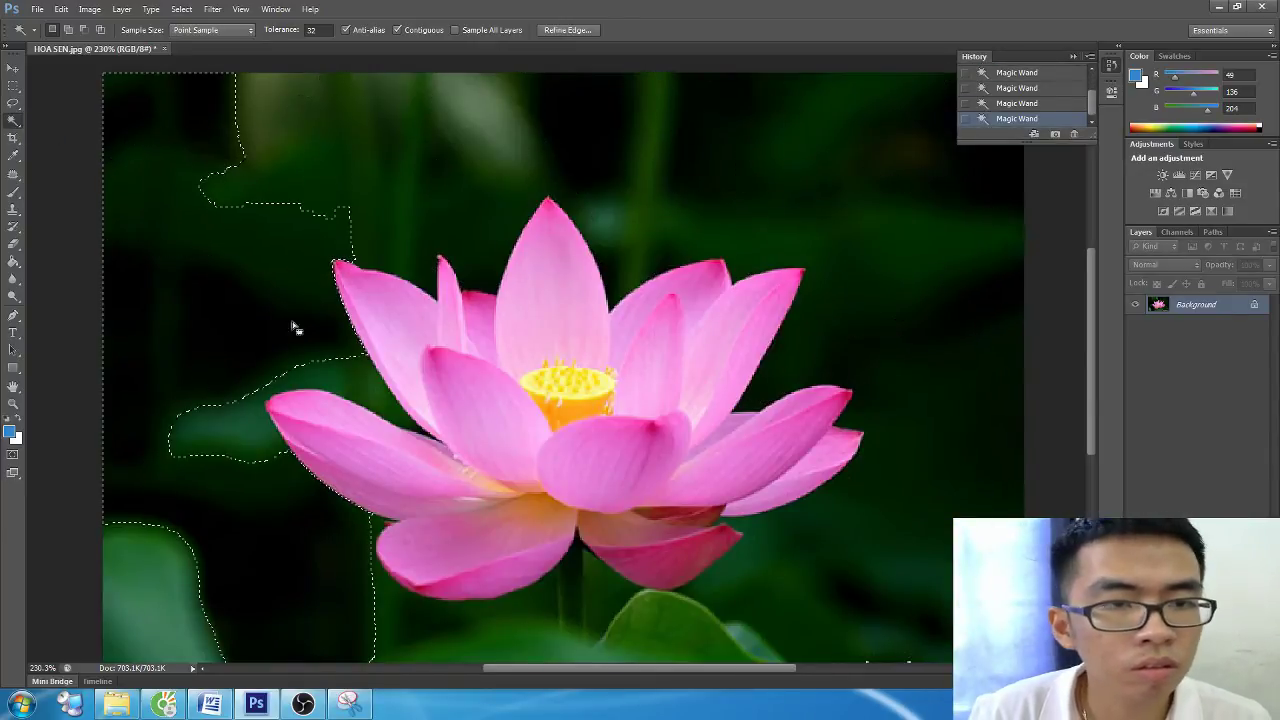
click(443, 243)
Step: Deselect and bring up the Open dialog for the HỌC PTS folder
key(ctrl+d)
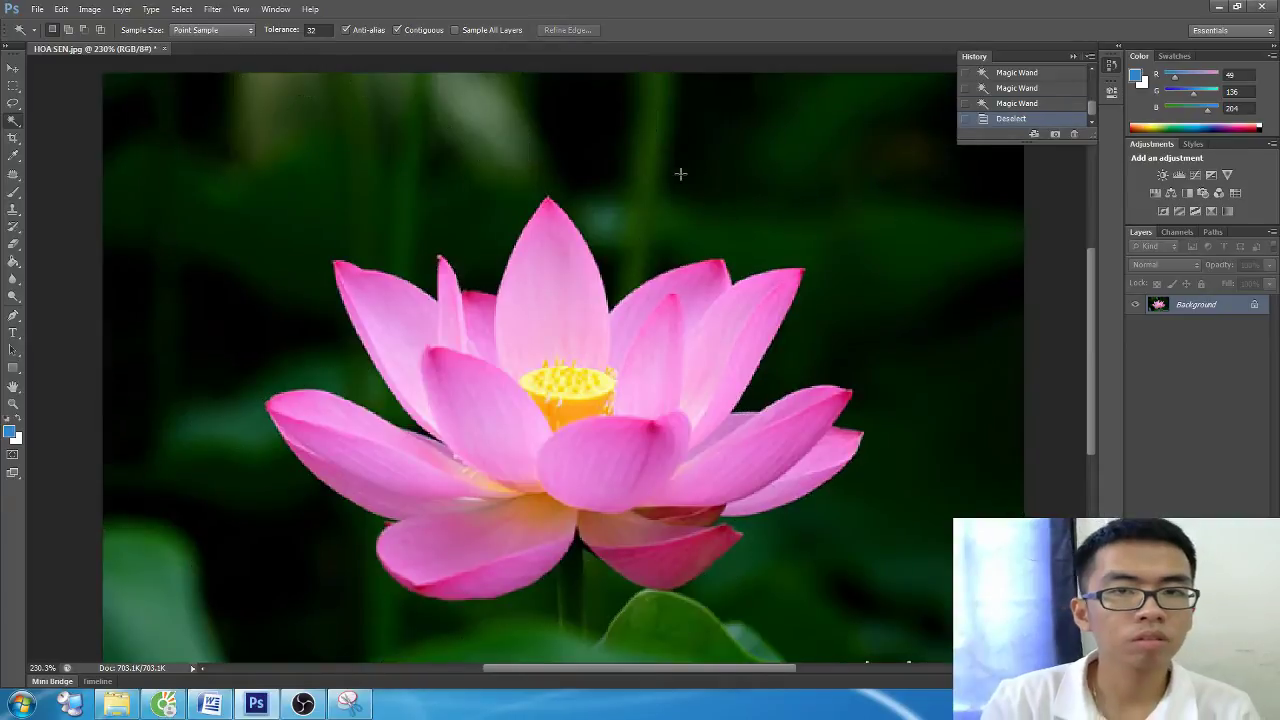
click(37, 9)
click(56, 41)
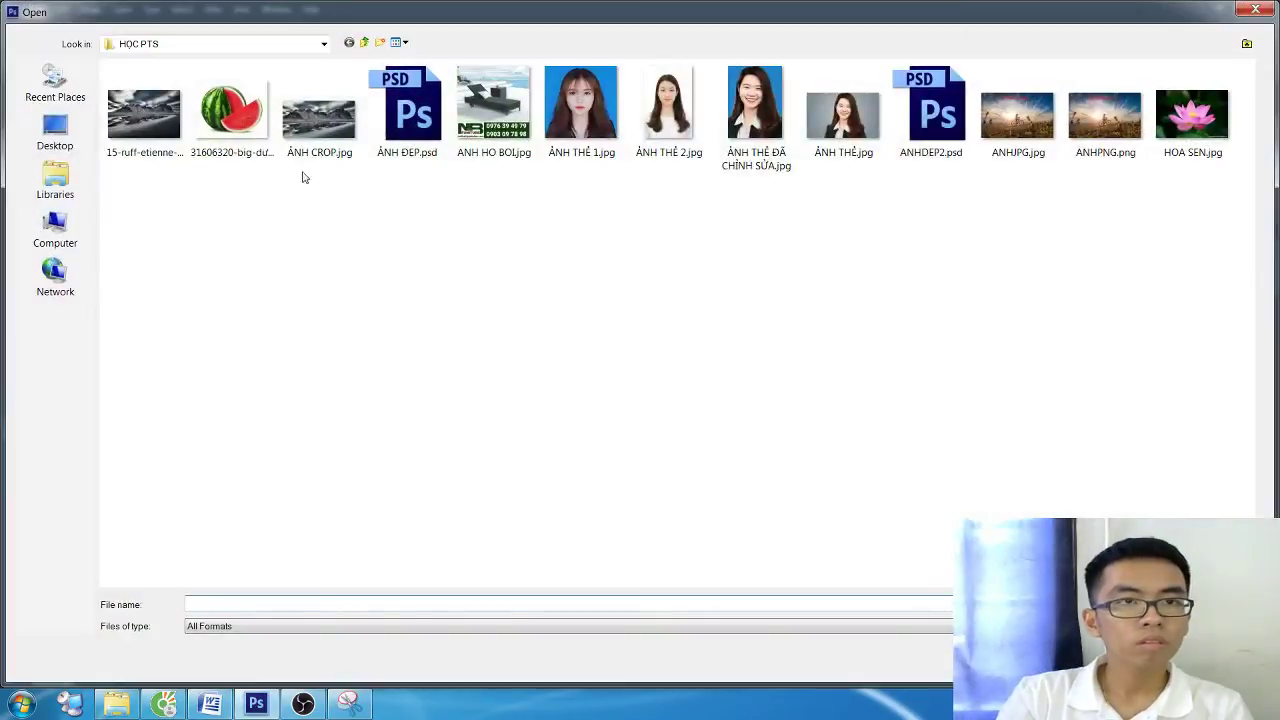
Step: Open the watermelon photo, Magic Wand its white background, zoom to 200% and feather the selection
double_click(232, 108)
click(428, 277)
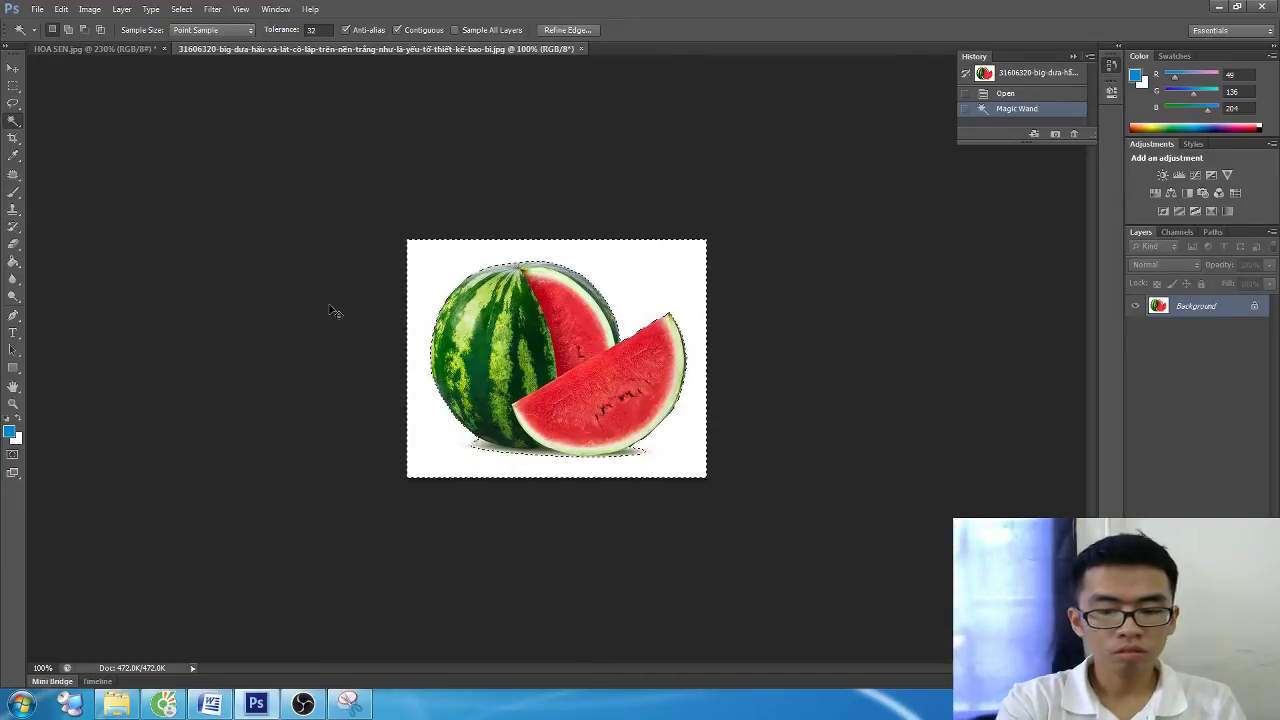
key(ctrl+plus)
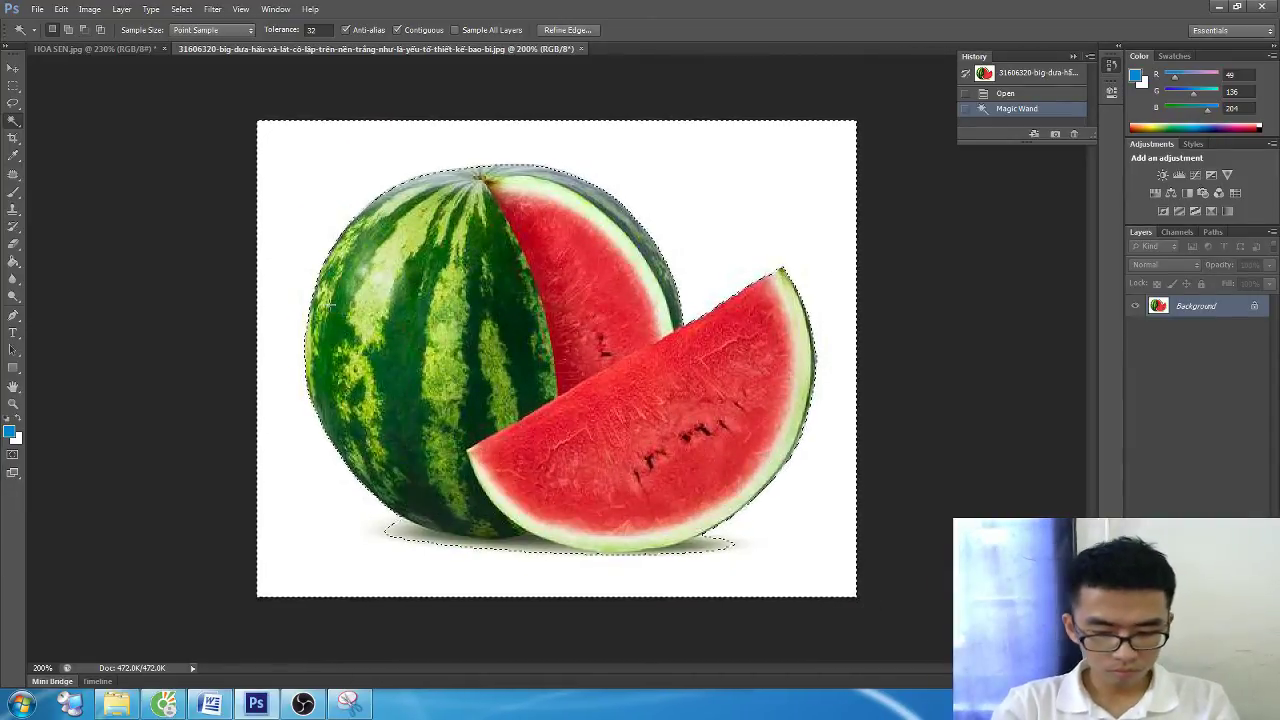
key(shift+F6)
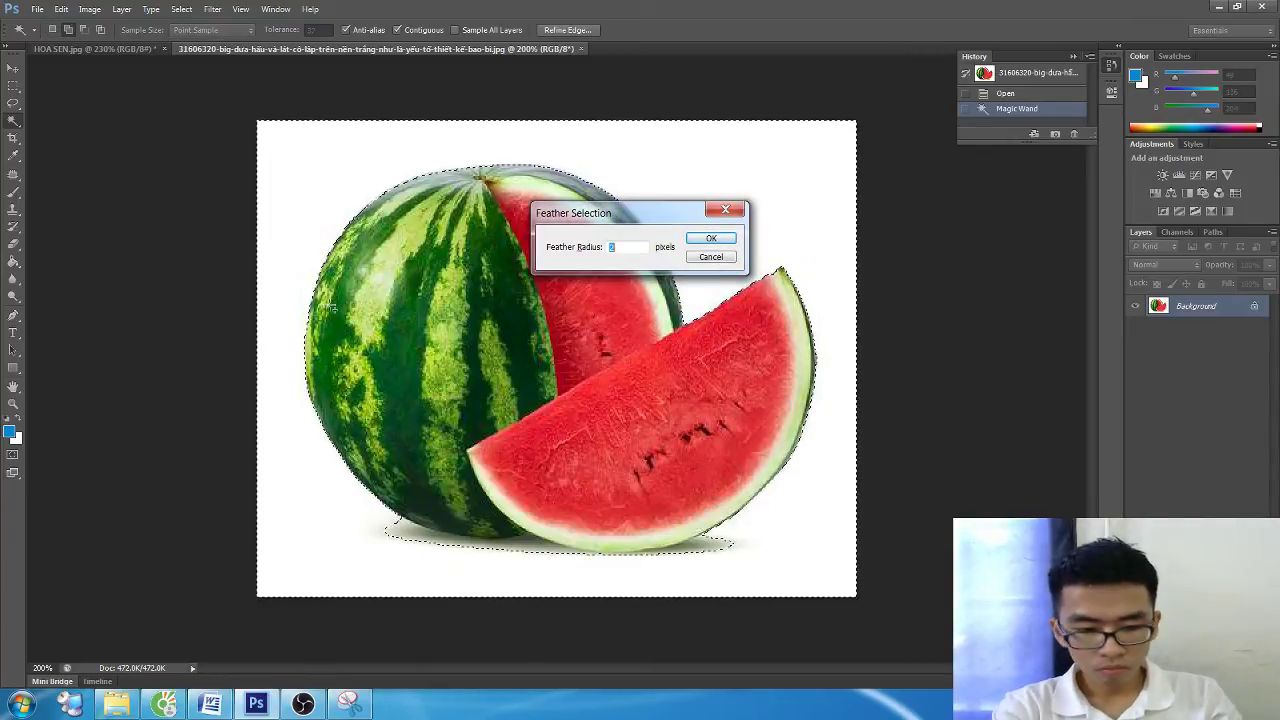
key(Return)
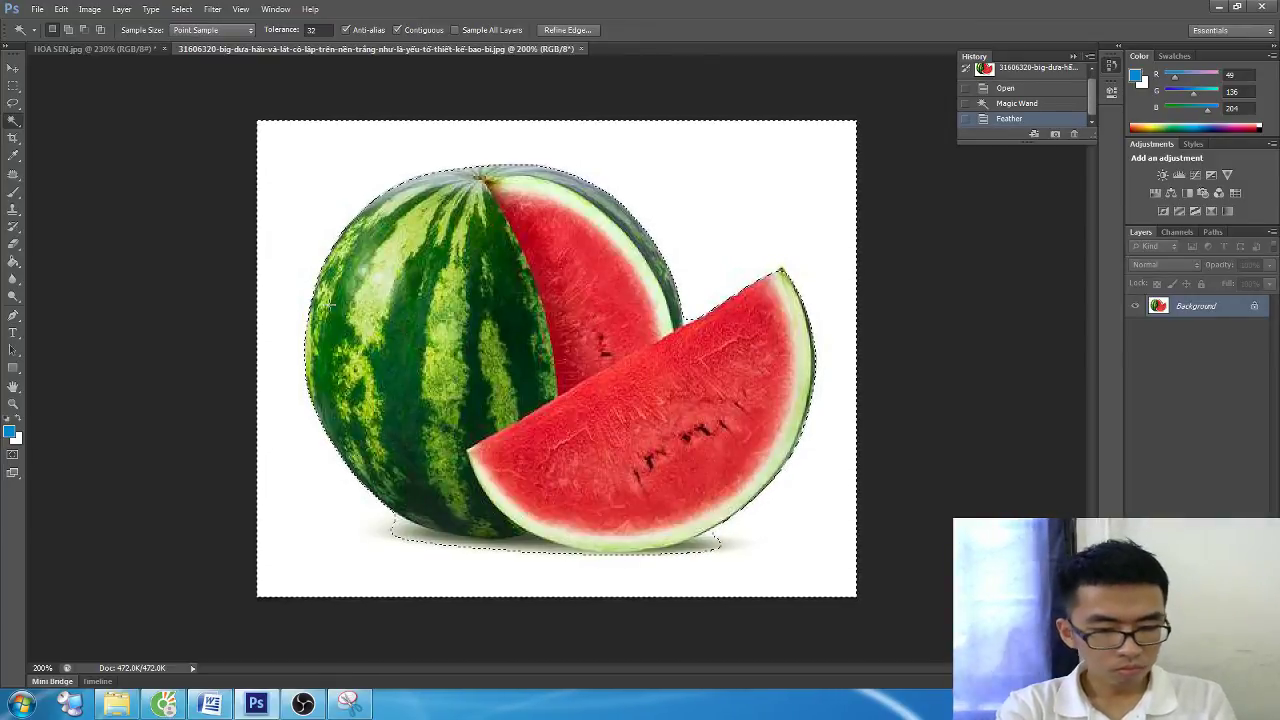
Step: Add a layer mask on Layer 0 hiding the watermelon's white background
key(ctrl+shift+i)
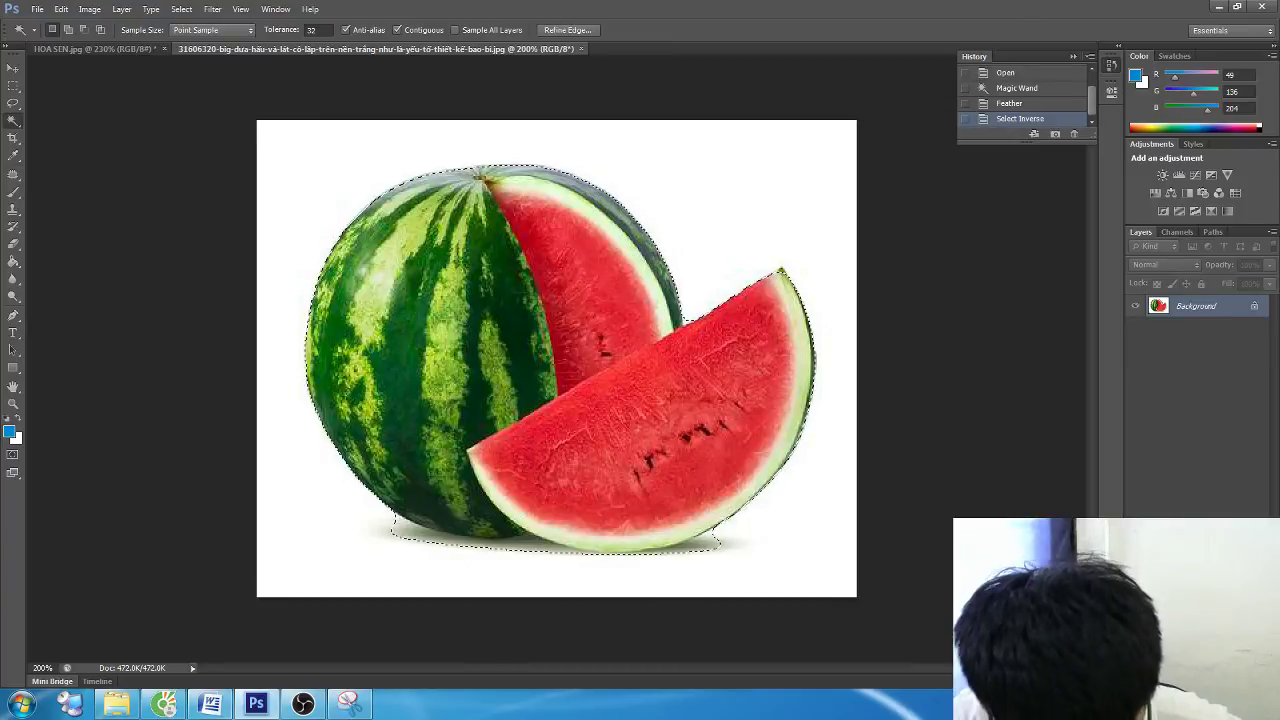
key(F2)
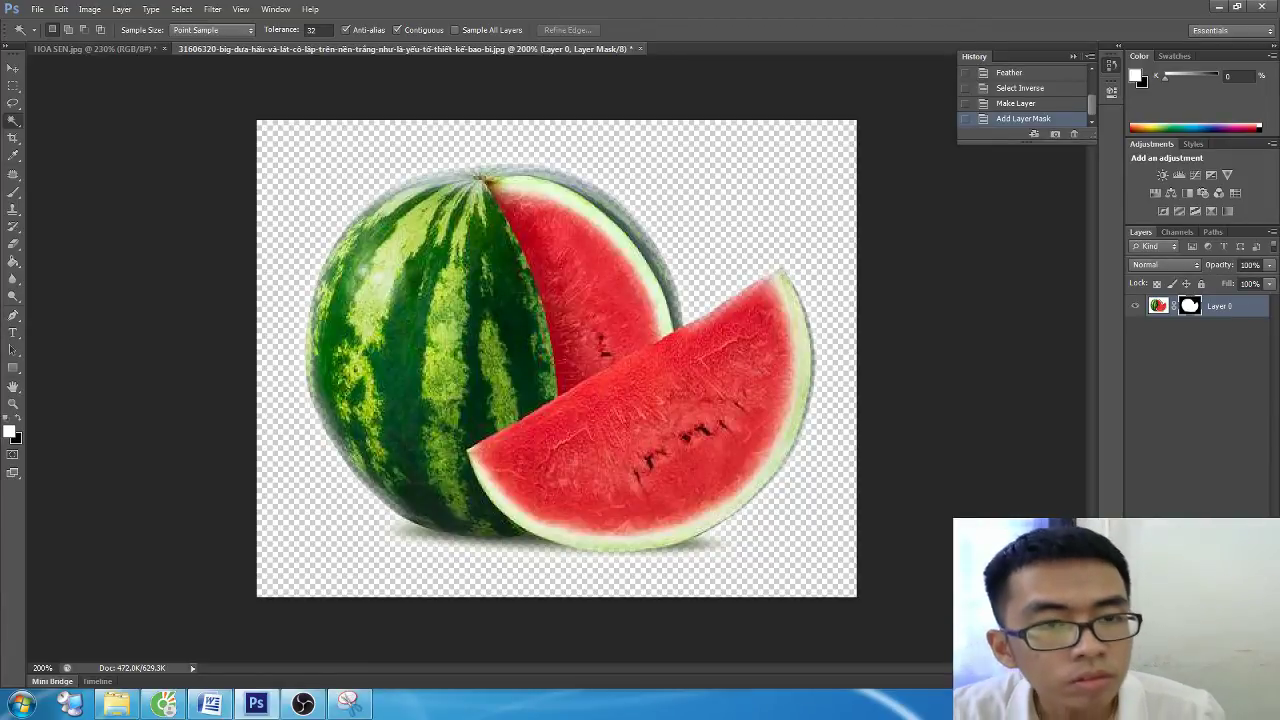
key(ctrl+z)
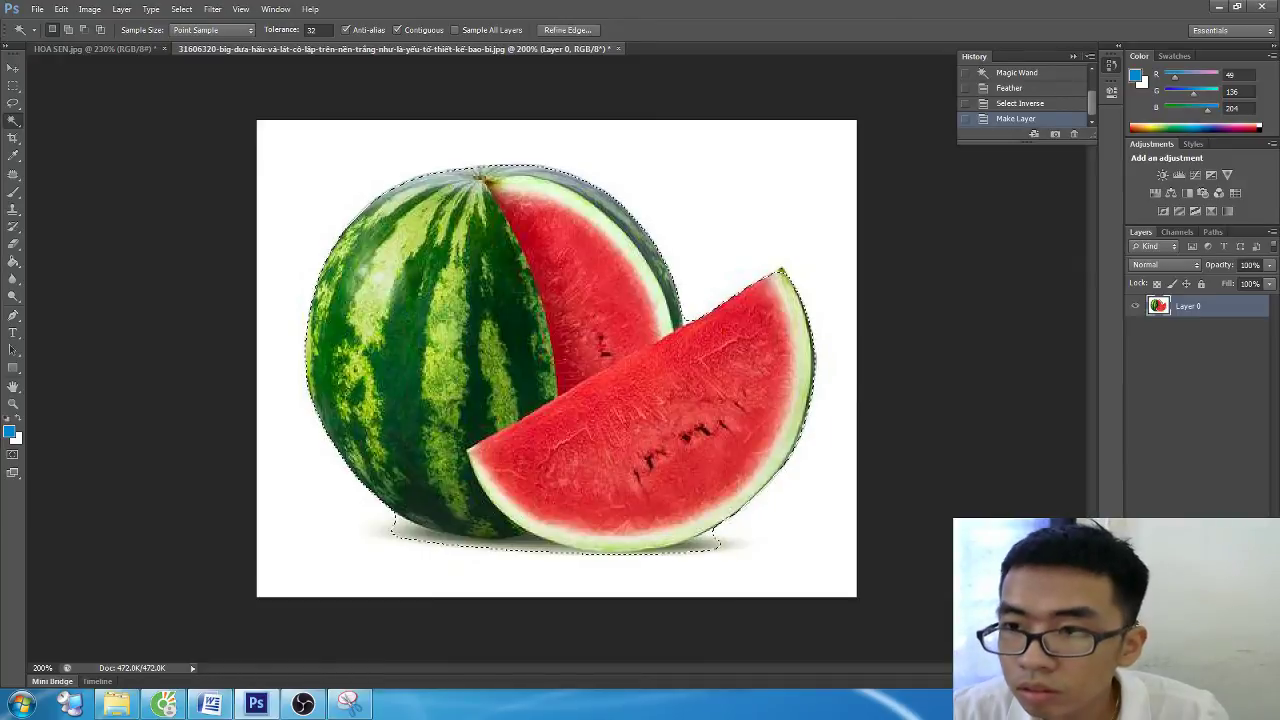
click(1188, 662)
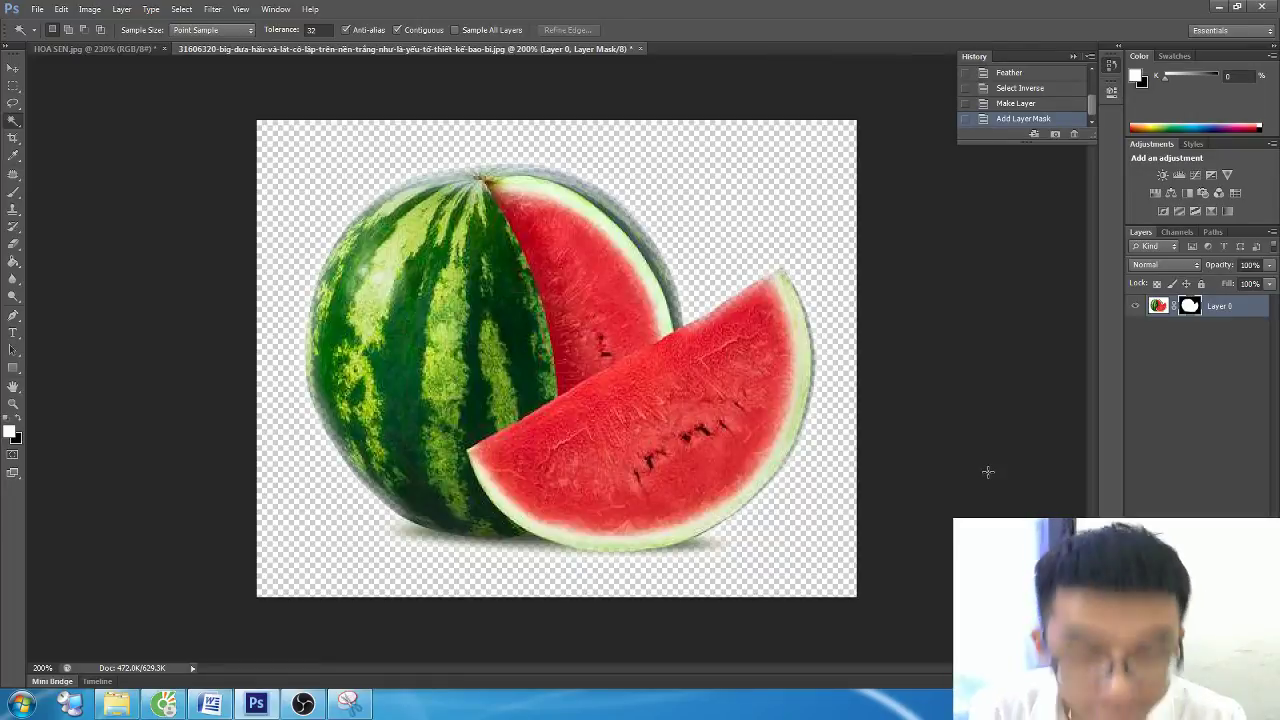
Step: Reset colours to black and white and fill the mask black around the melon
click(17, 428)
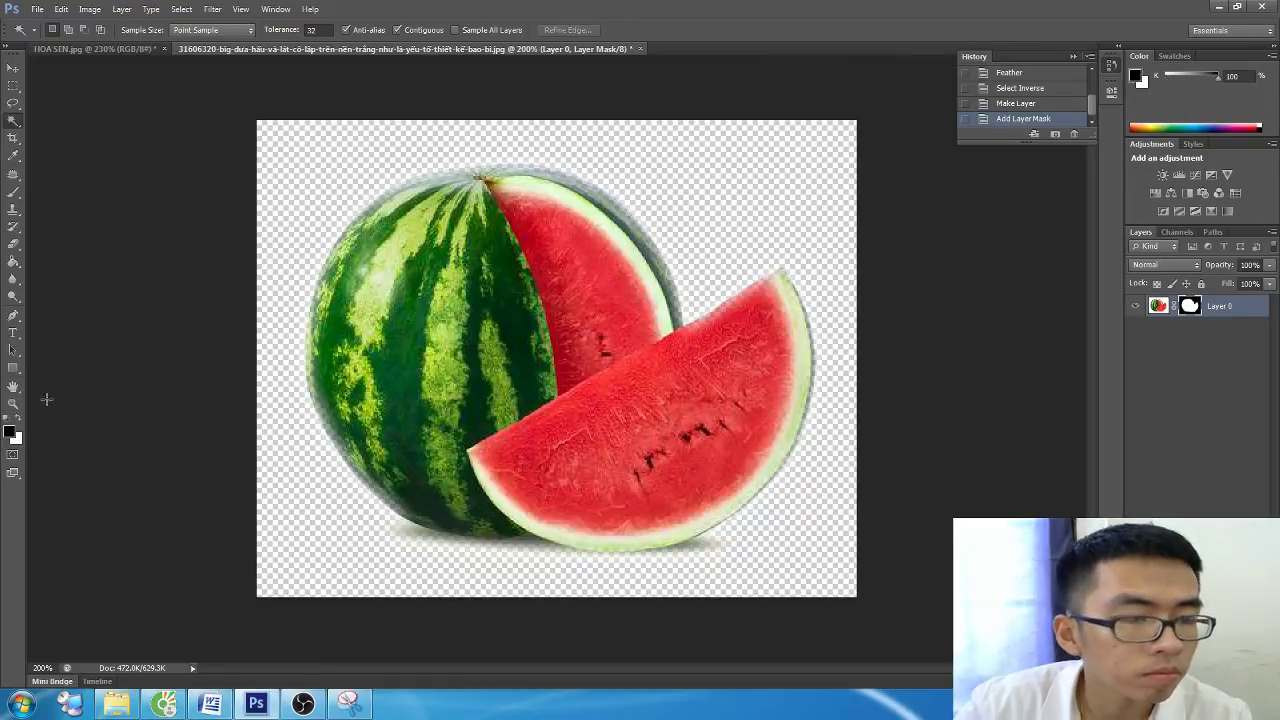
key(alt+BackSpace)
key(ctrl+z)
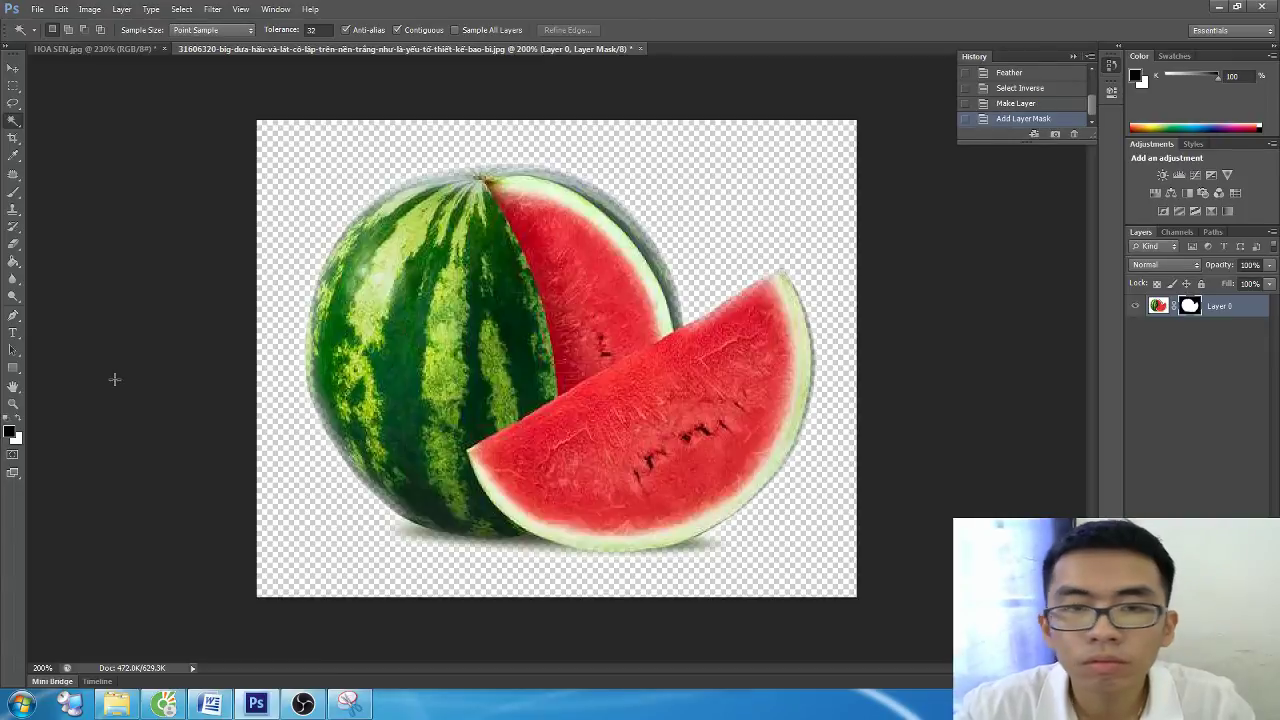
click(712, 242)
key(alt+BackSpace)
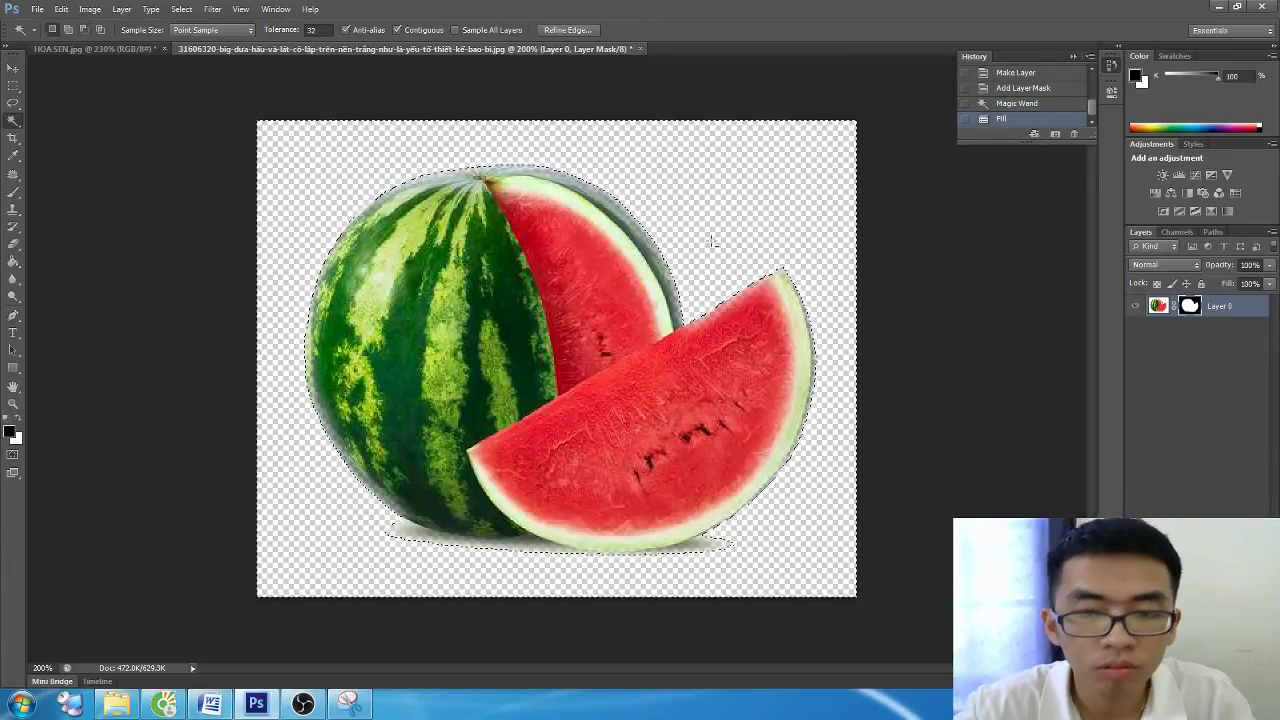
key(alt+BackSpace)
key(alt+BackSpace)
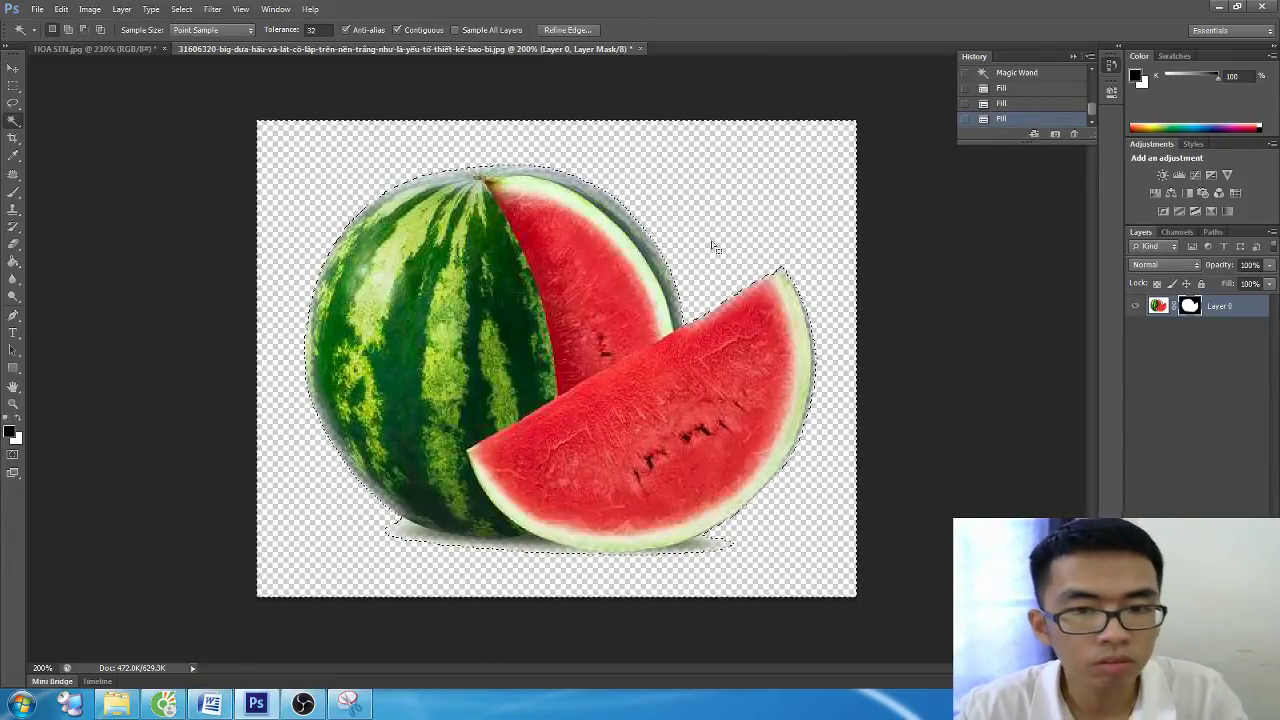
key(ctrl+d)
Step: Mask out the grey shadow patches under the melon's bottom edge with black fills
click(532, 547)
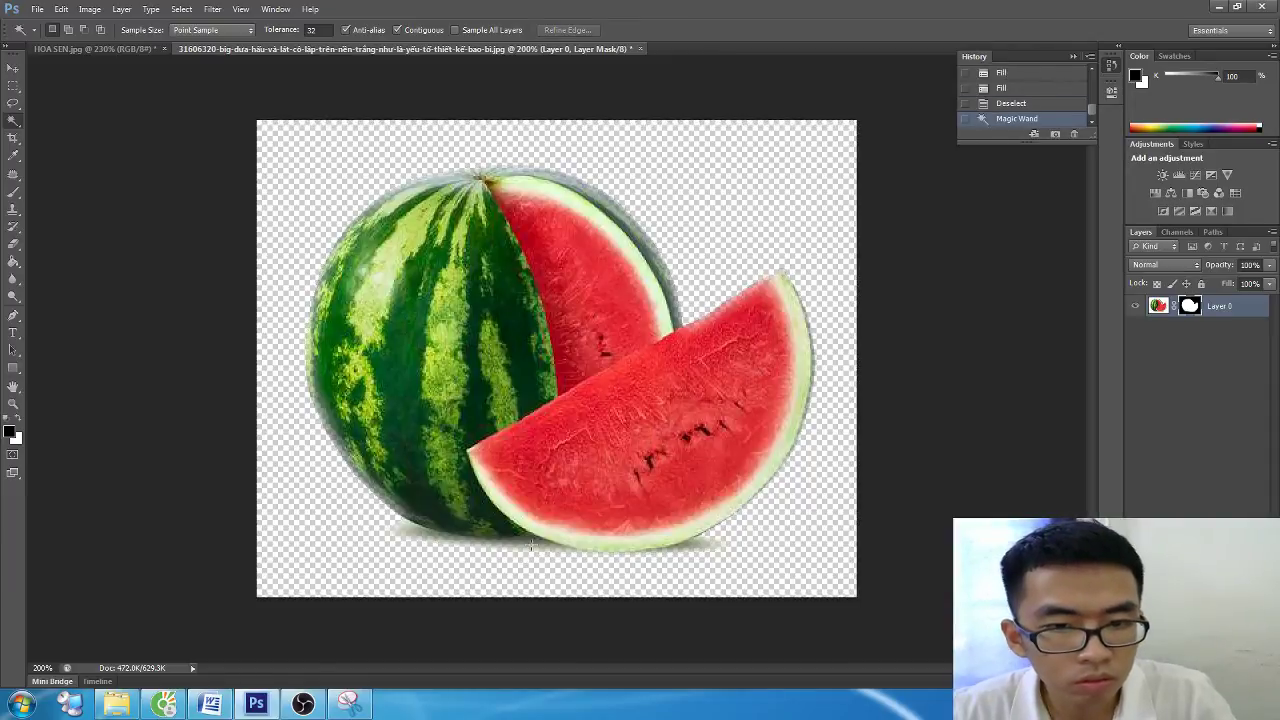
key(alt+BackSpace)
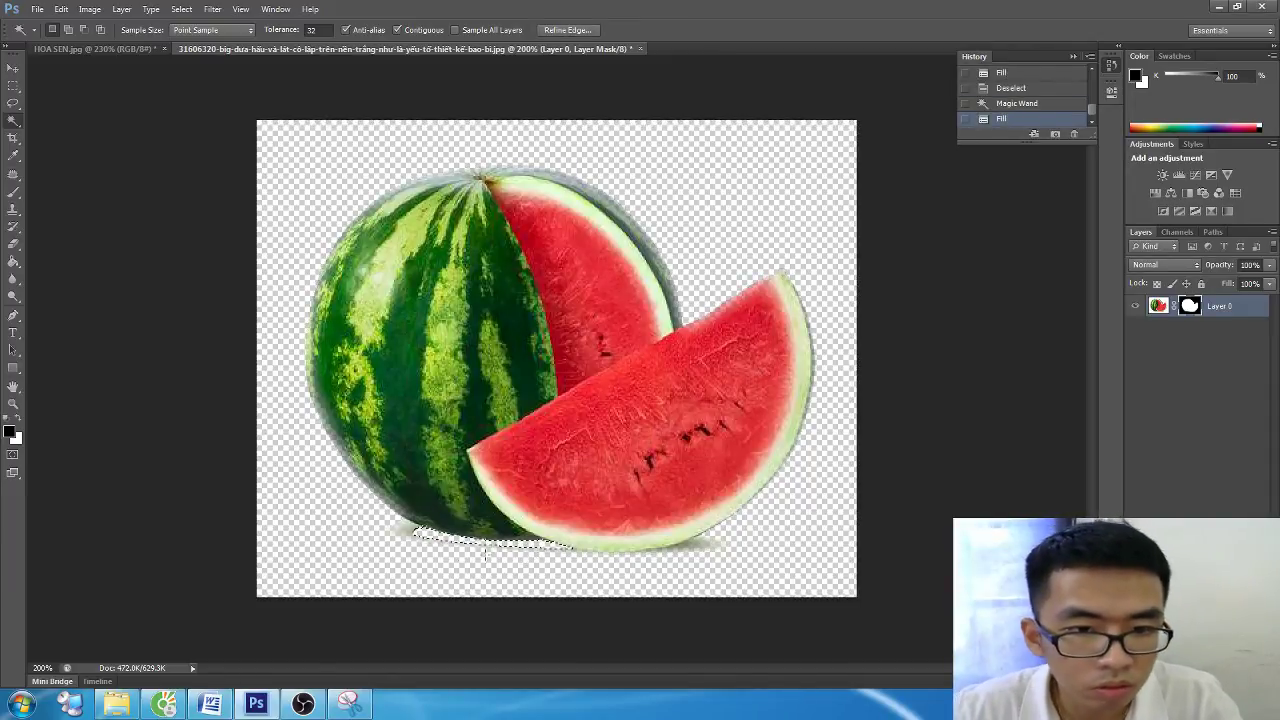
click(396, 536)
key(alt+BackSpace)
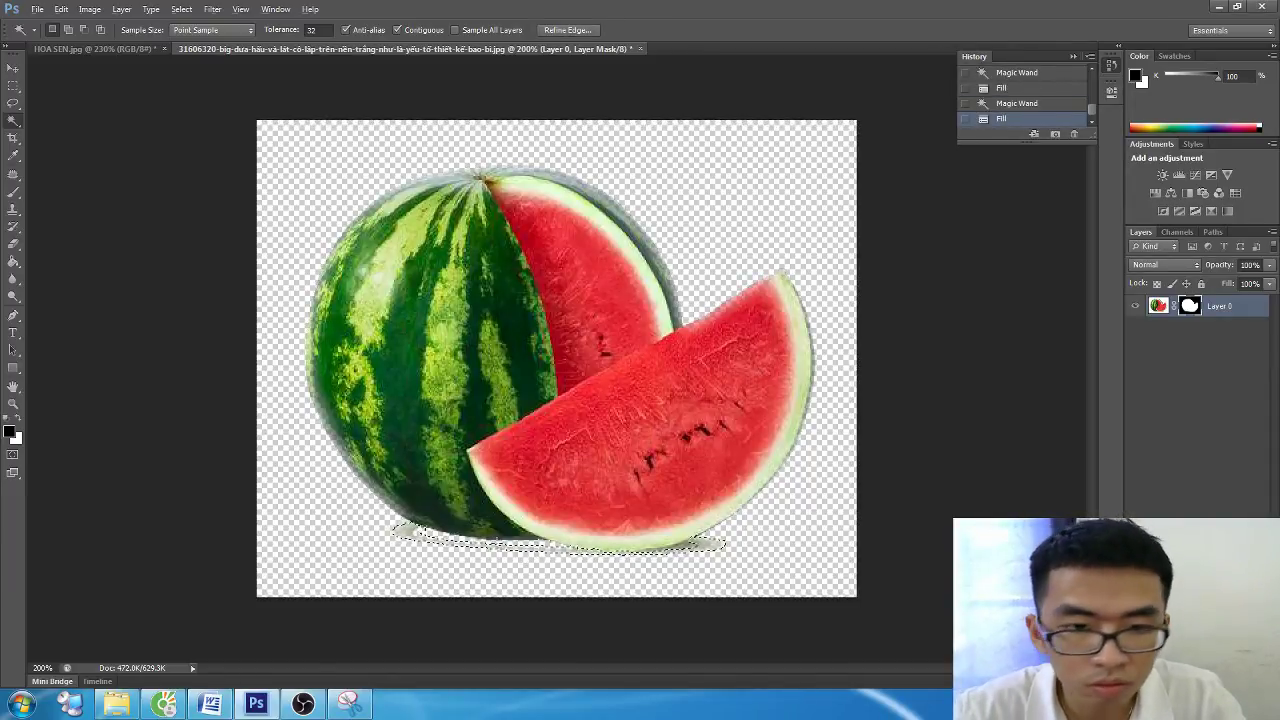
key(ctrl+d)
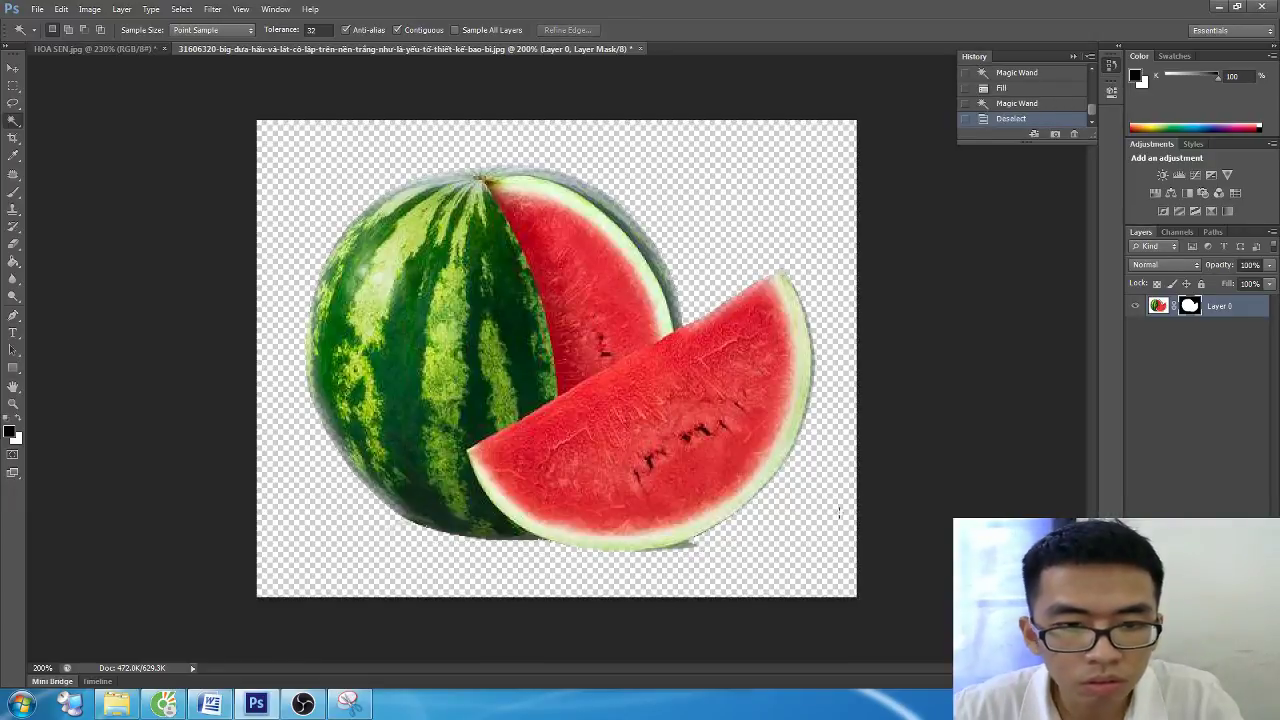
click(682, 541)
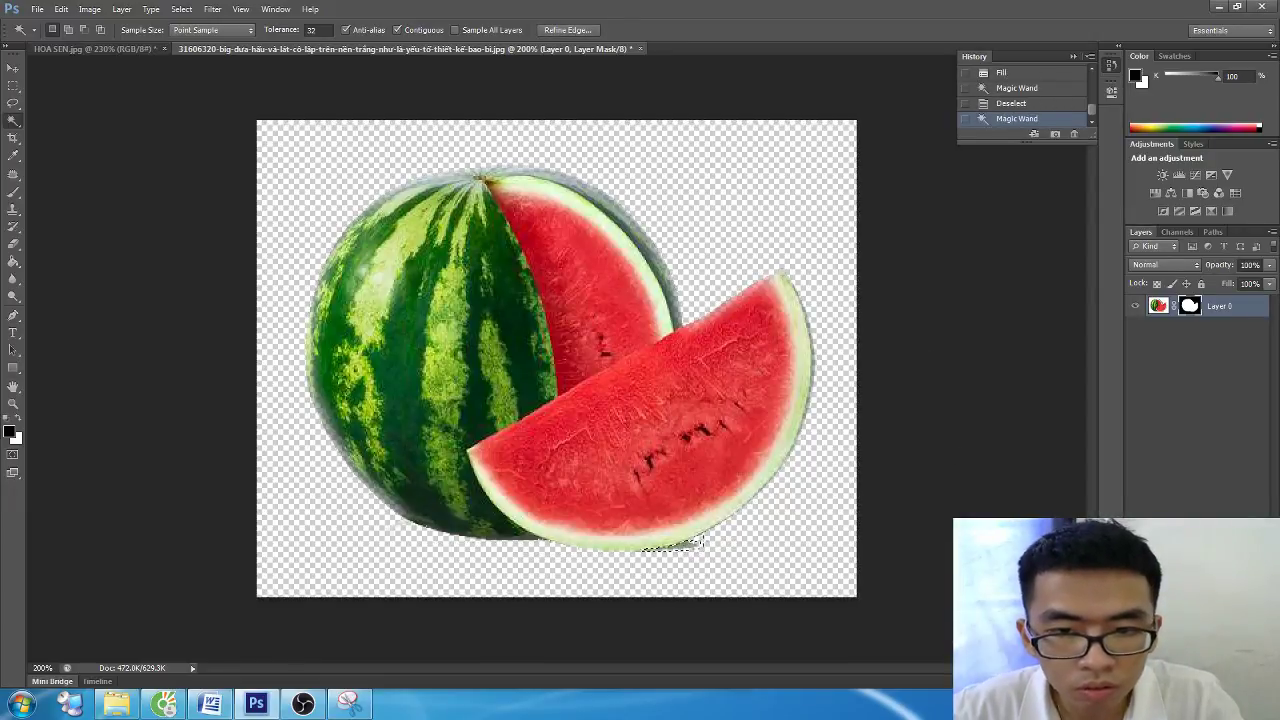
key(alt+BackSpace)
click(789, 491)
key(ctrl+d)
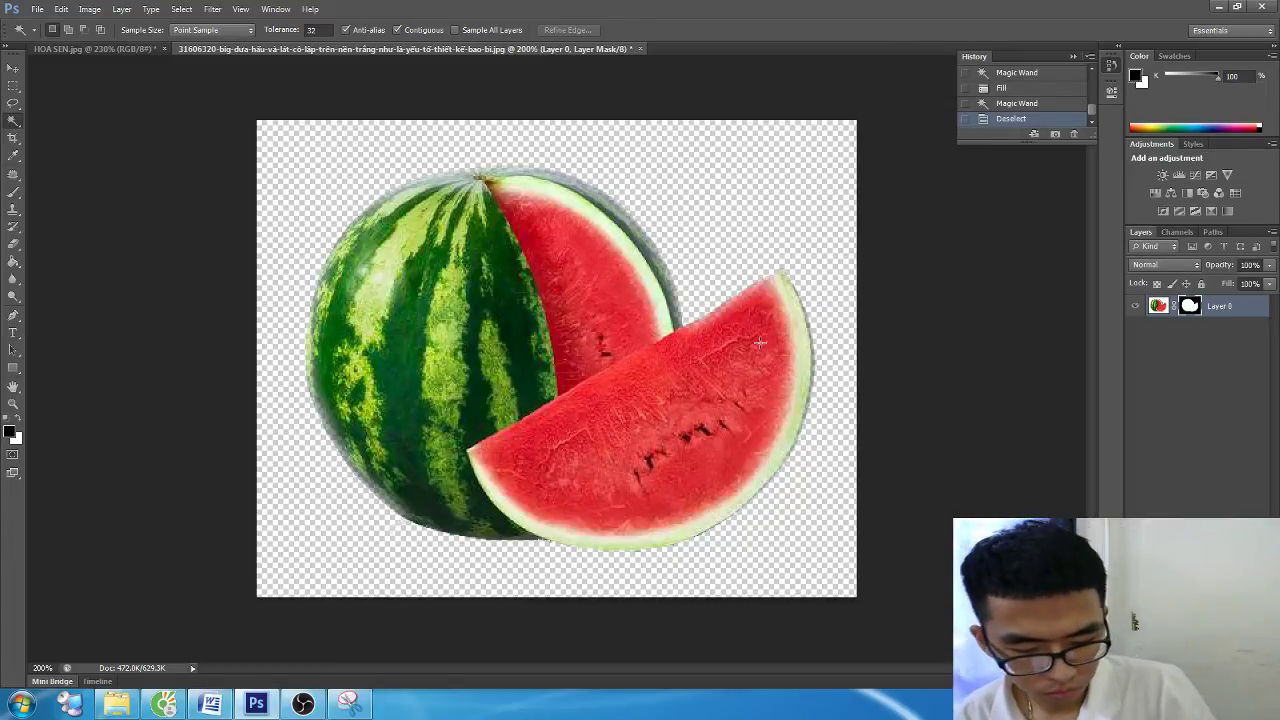
Step: Start a free transform and Layer Style on the watermelon, cancelling both unchanged
key(ctrl+t)
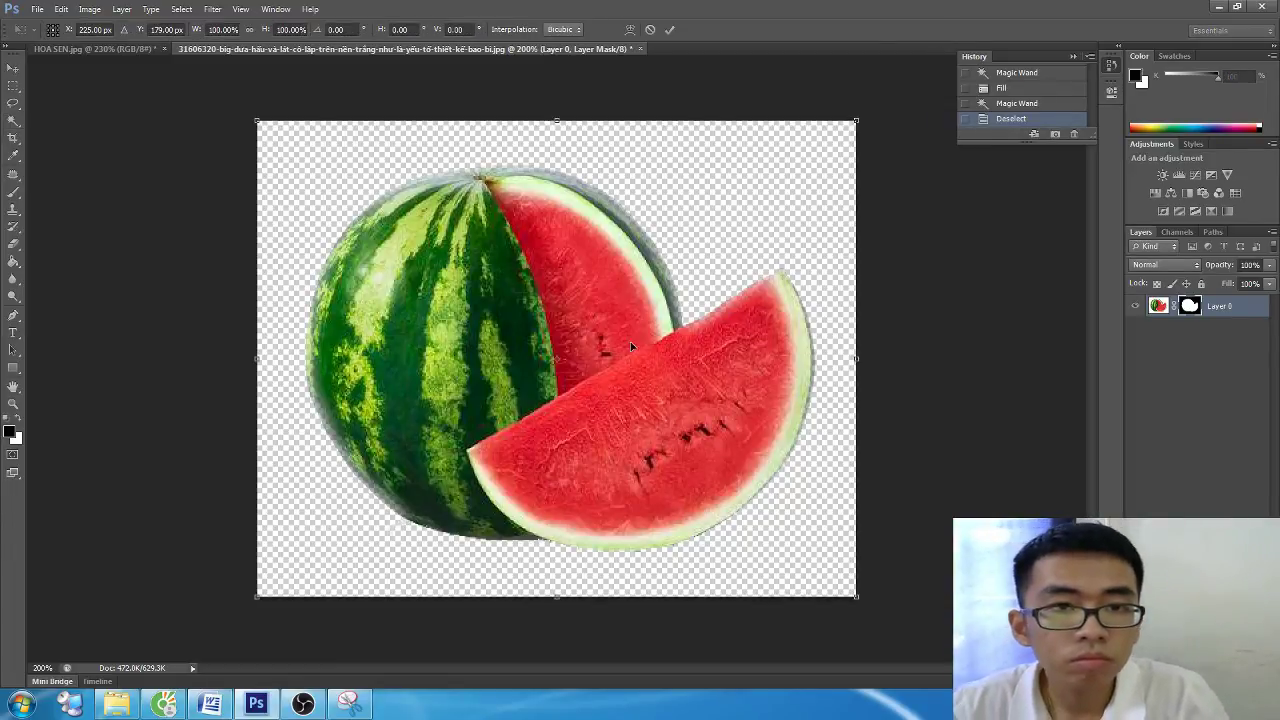
key(Escape)
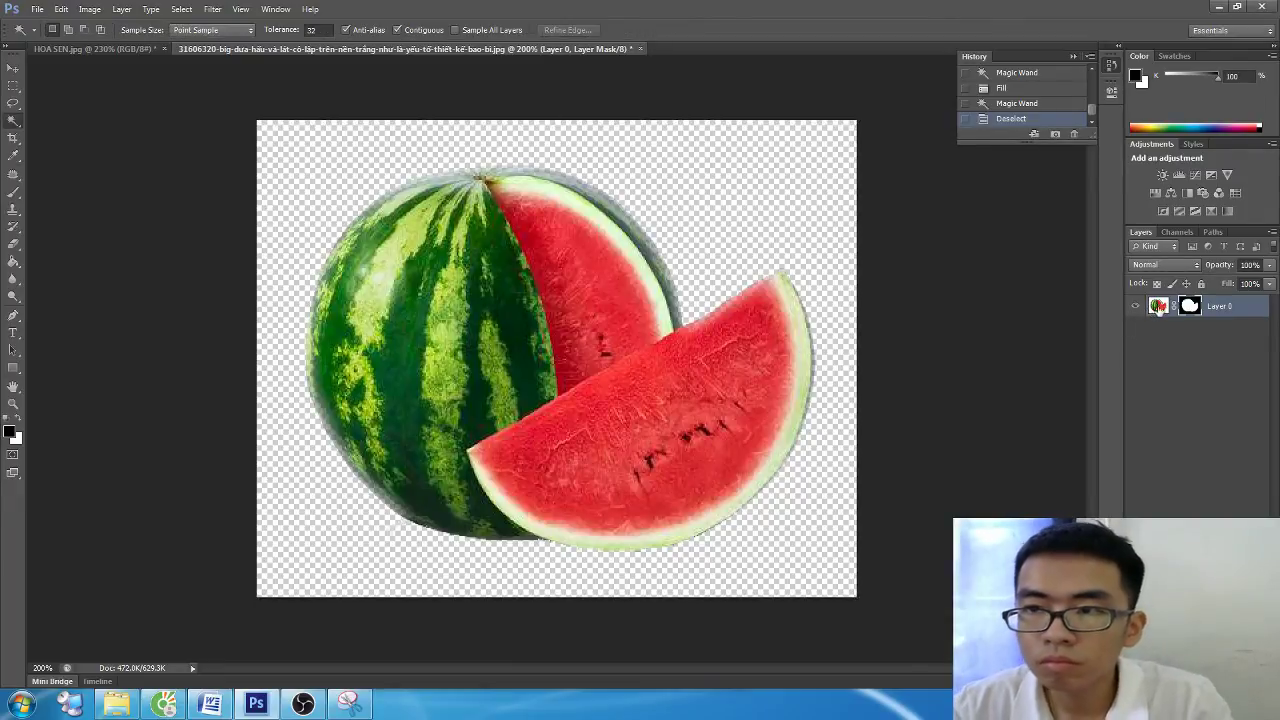
double_click(1157, 306)
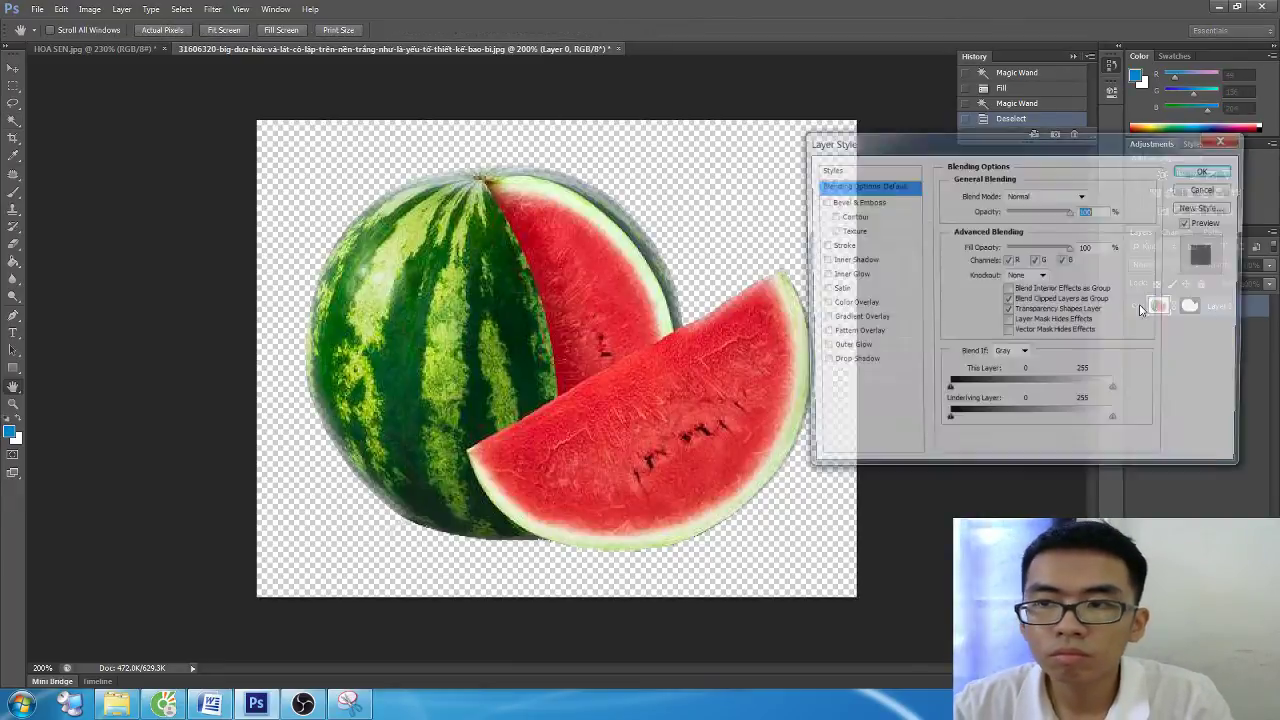
key(Escape)
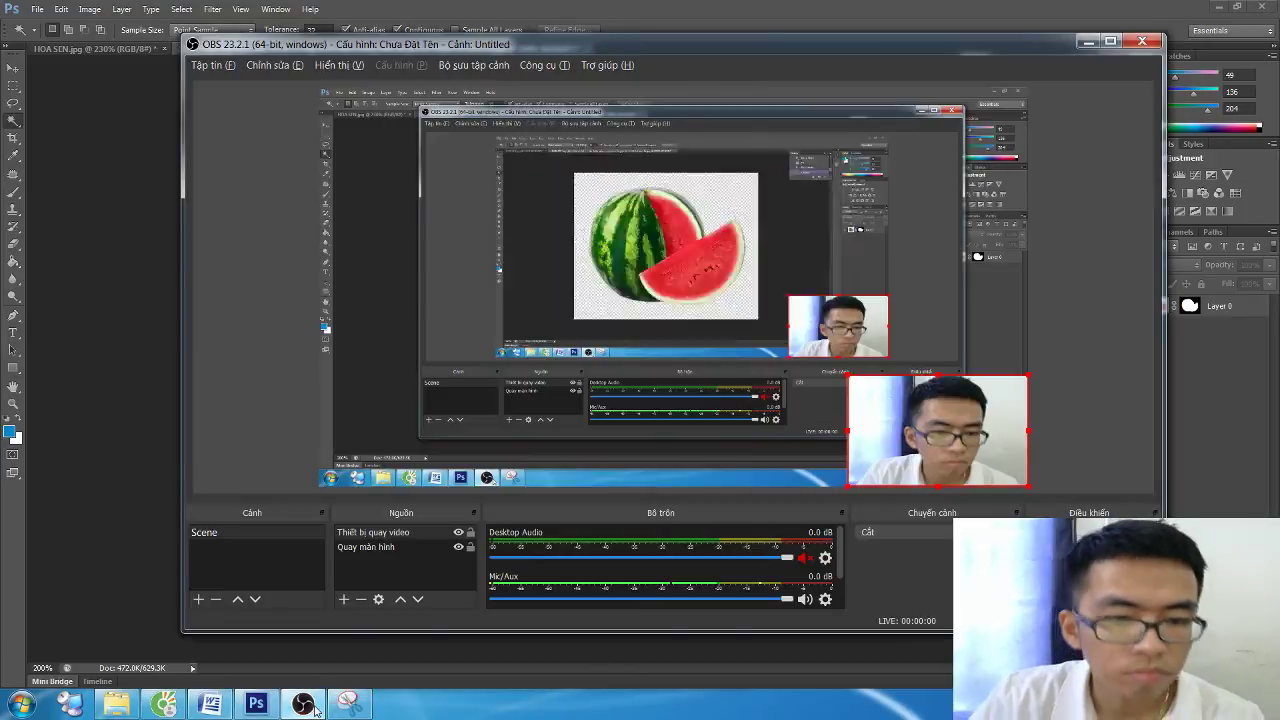
Step: Toggle OBS away and bring the Word step notes to the front
click(303, 704)
key(alt+Tab)
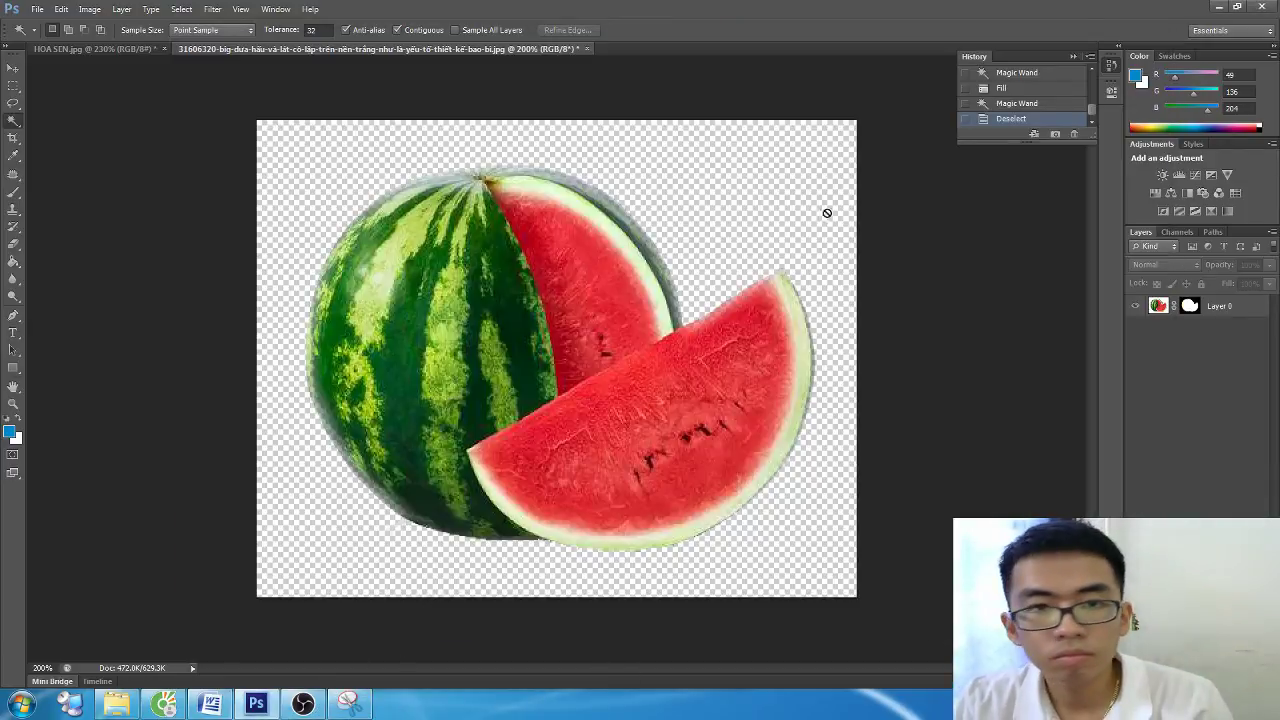
click(207, 702)
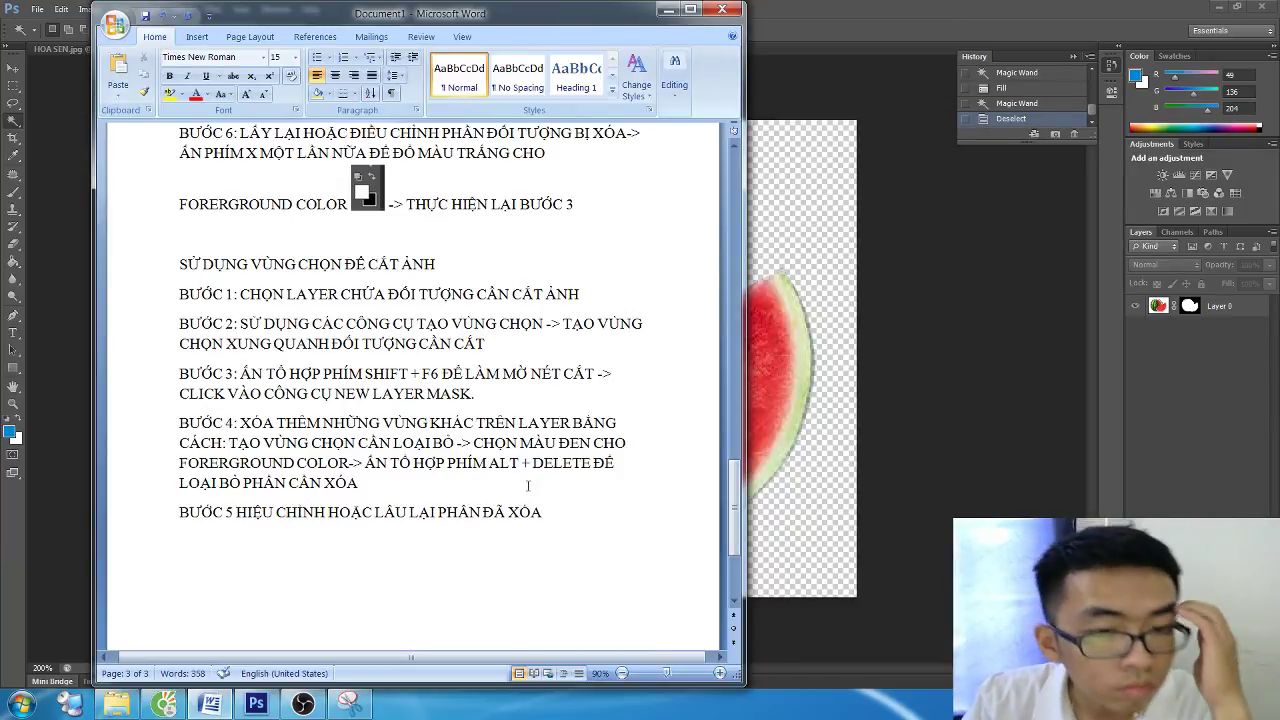
Step: Scroll through the Word notes on selection and layer-mask cutting, then return to the watermelon image
scroll(566, 432, down, 3)
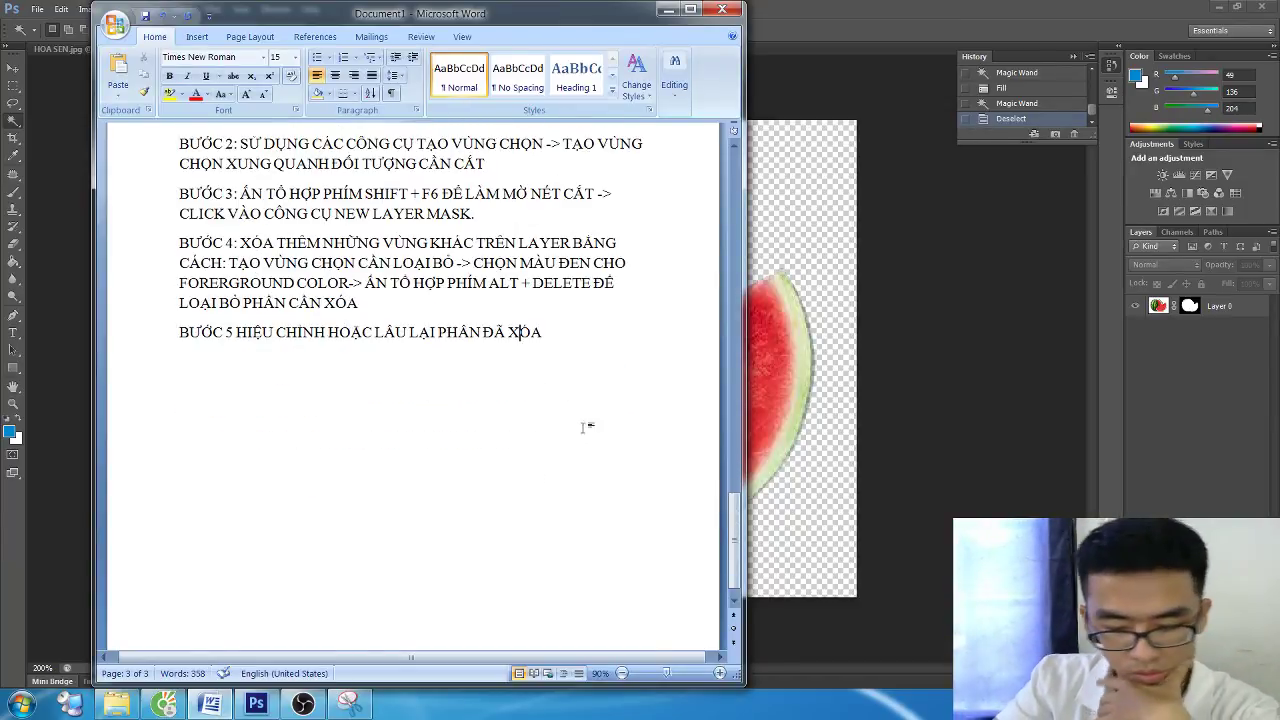
scroll(585, 429, down, 1)
scroll(585, 429, up, 5)
scroll(585, 425, up, 7)
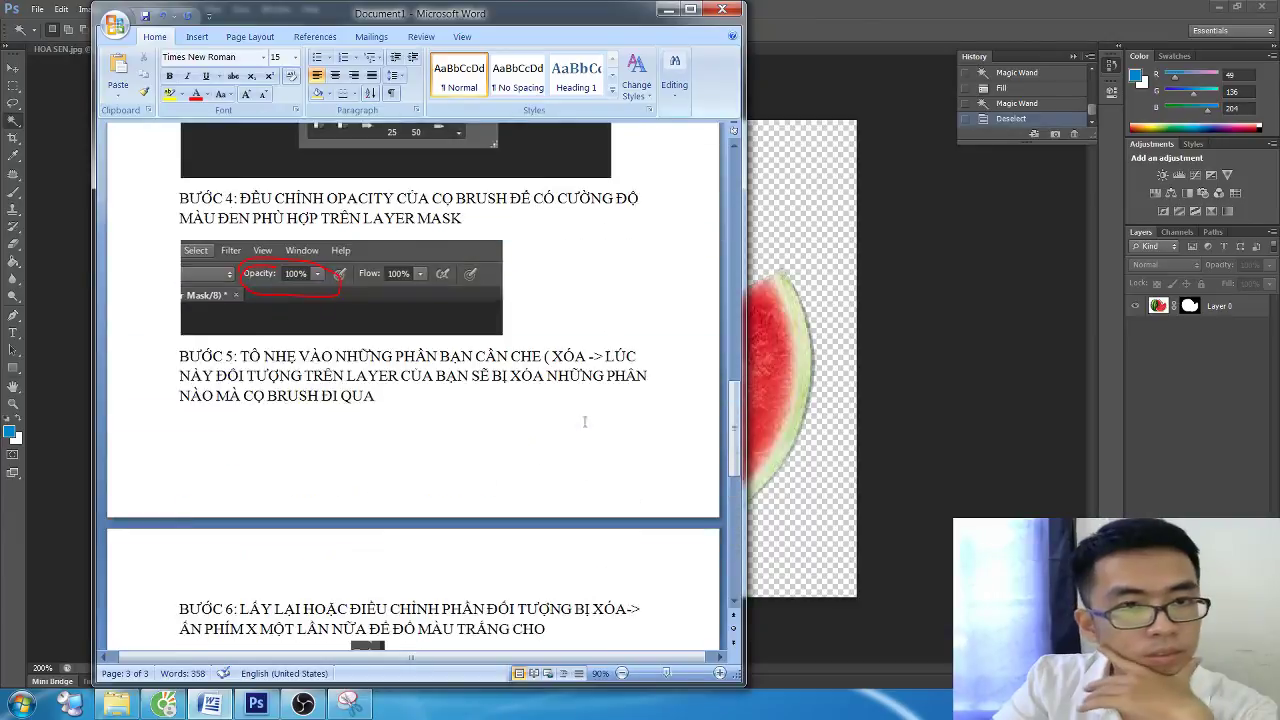
scroll(585, 419, up, 4)
scroll(585, 419, down, 3)
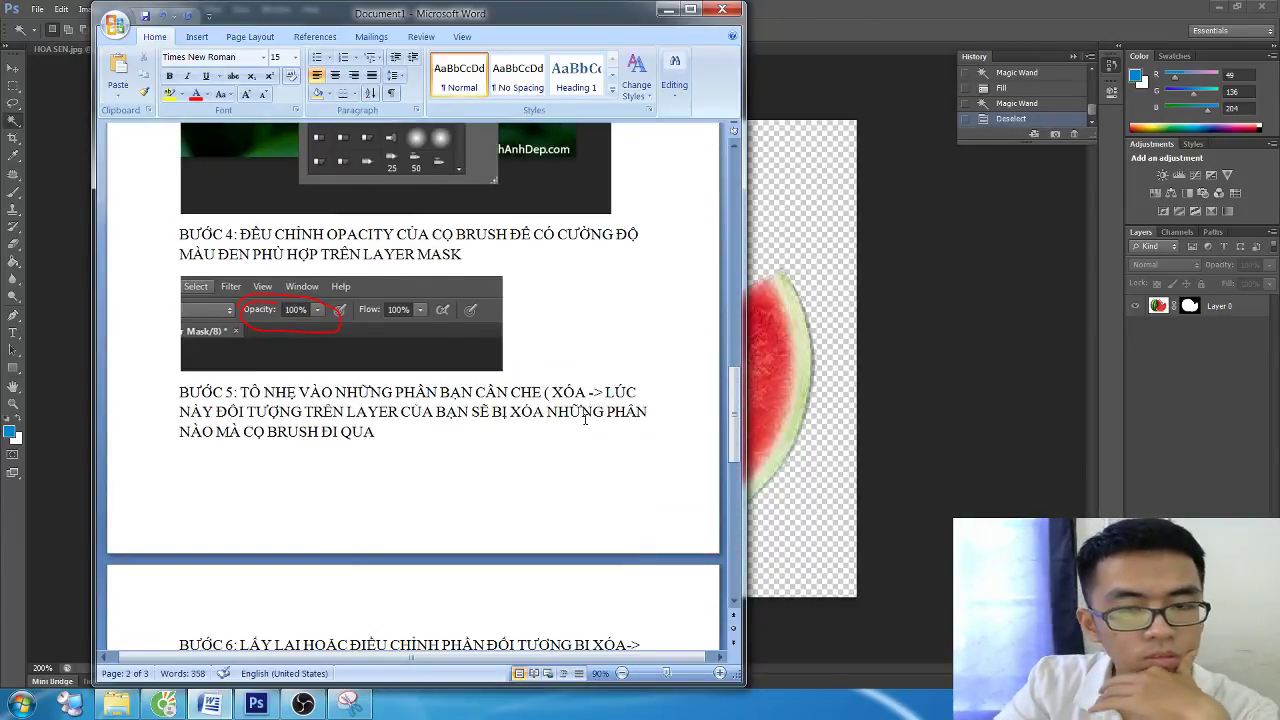
scroll(585, 419, down, 3)
scroll(585, 419, down, 7)
scroll(585, 419, down, 1)
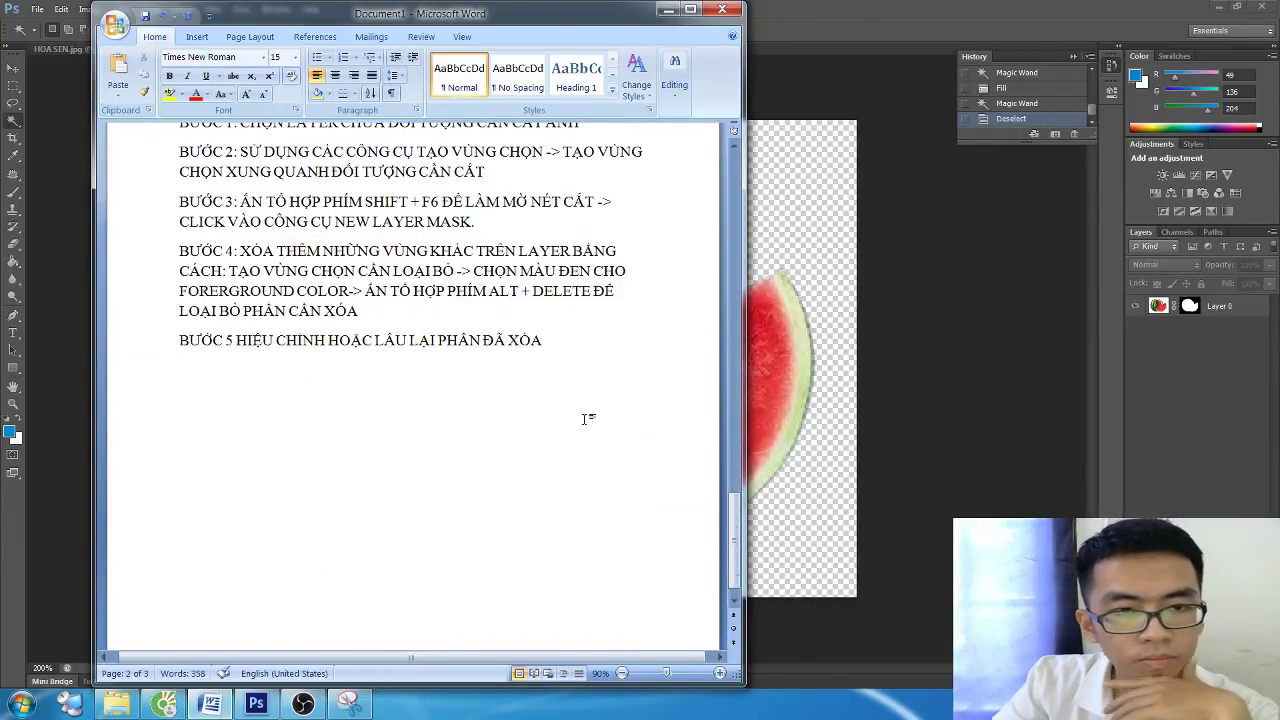
scroll(585, 419, down, 1)
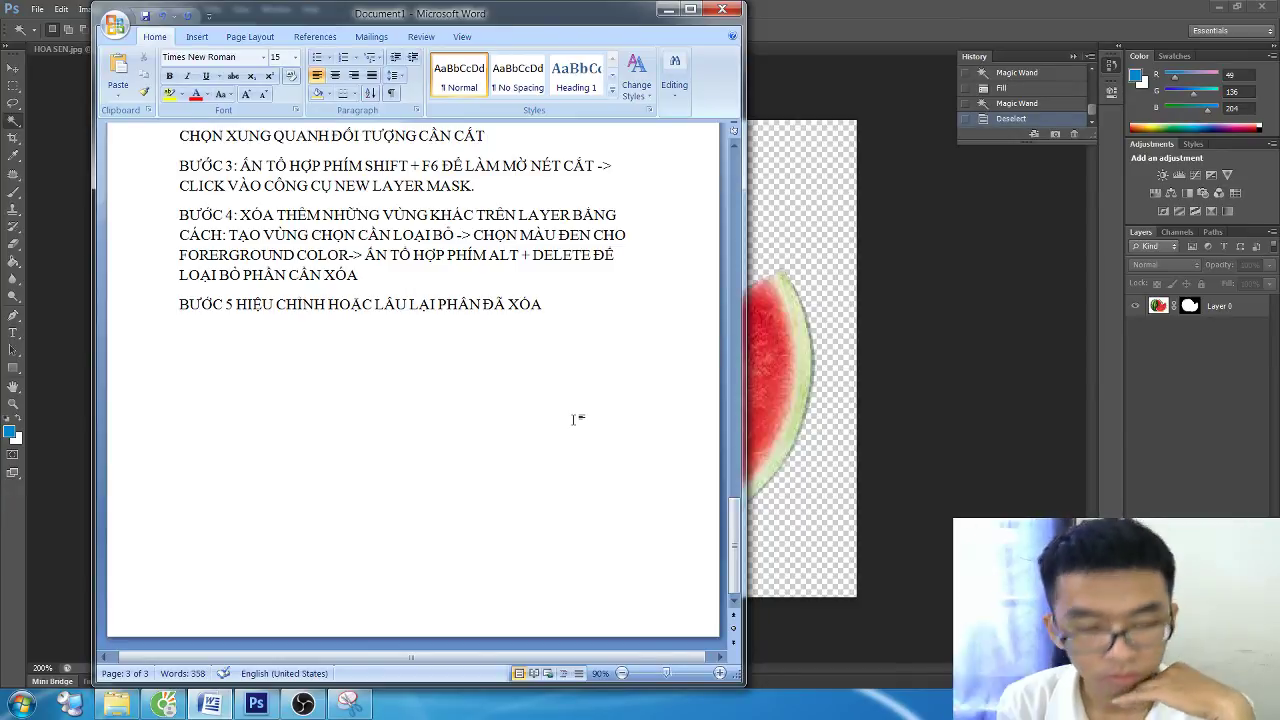
key(alt+Tab)
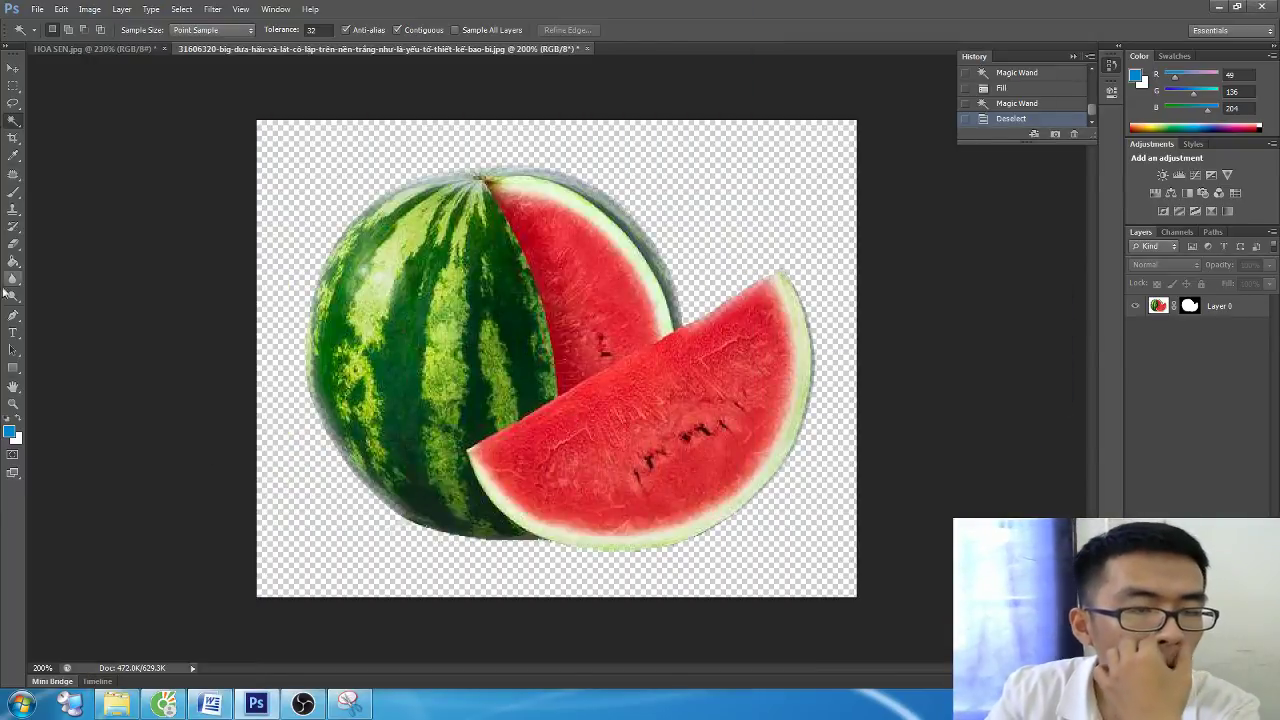
Step: Reset colours to black and white and select the Gradient Tool
click(8, 420)
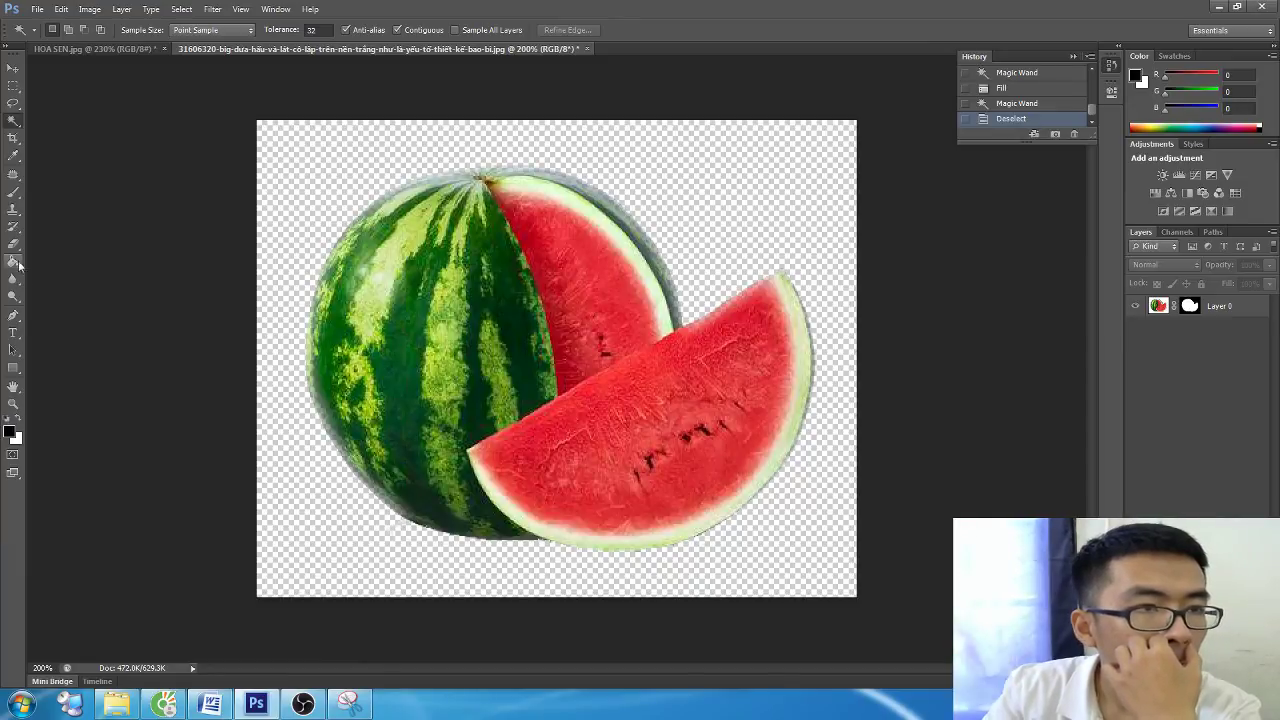
click(8, 369)
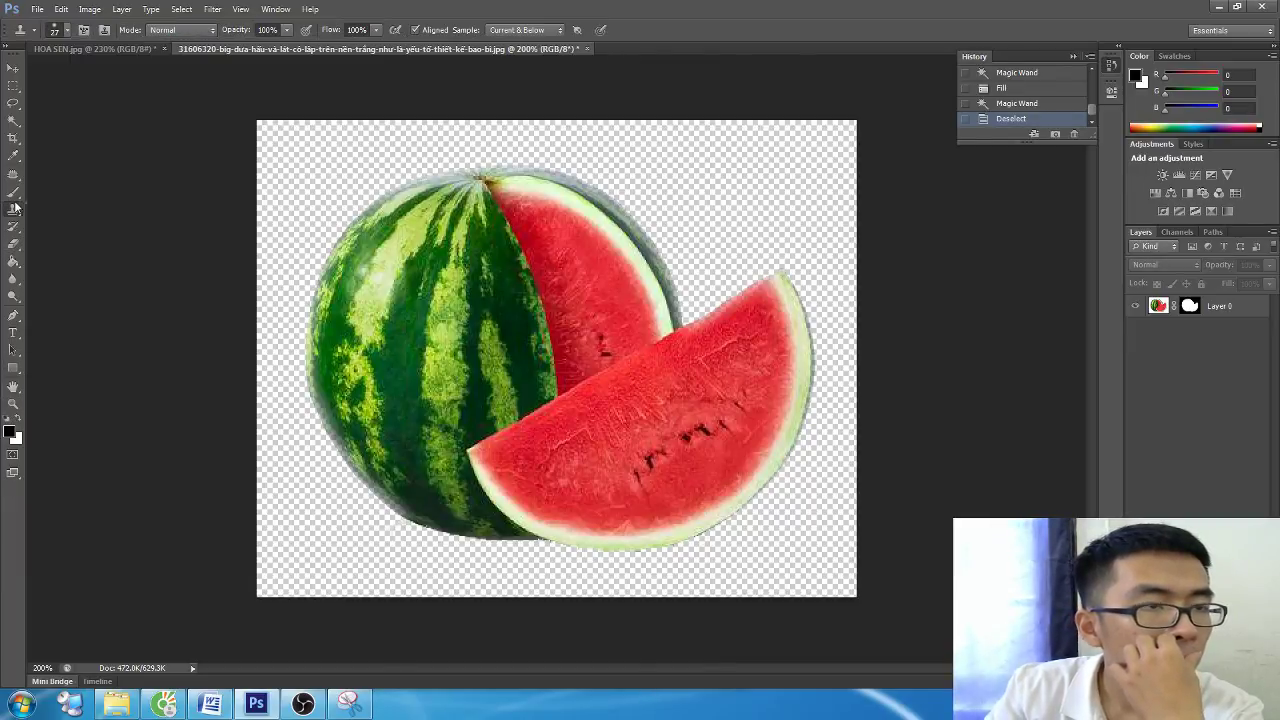
click(12, 243)
click(12, 259)
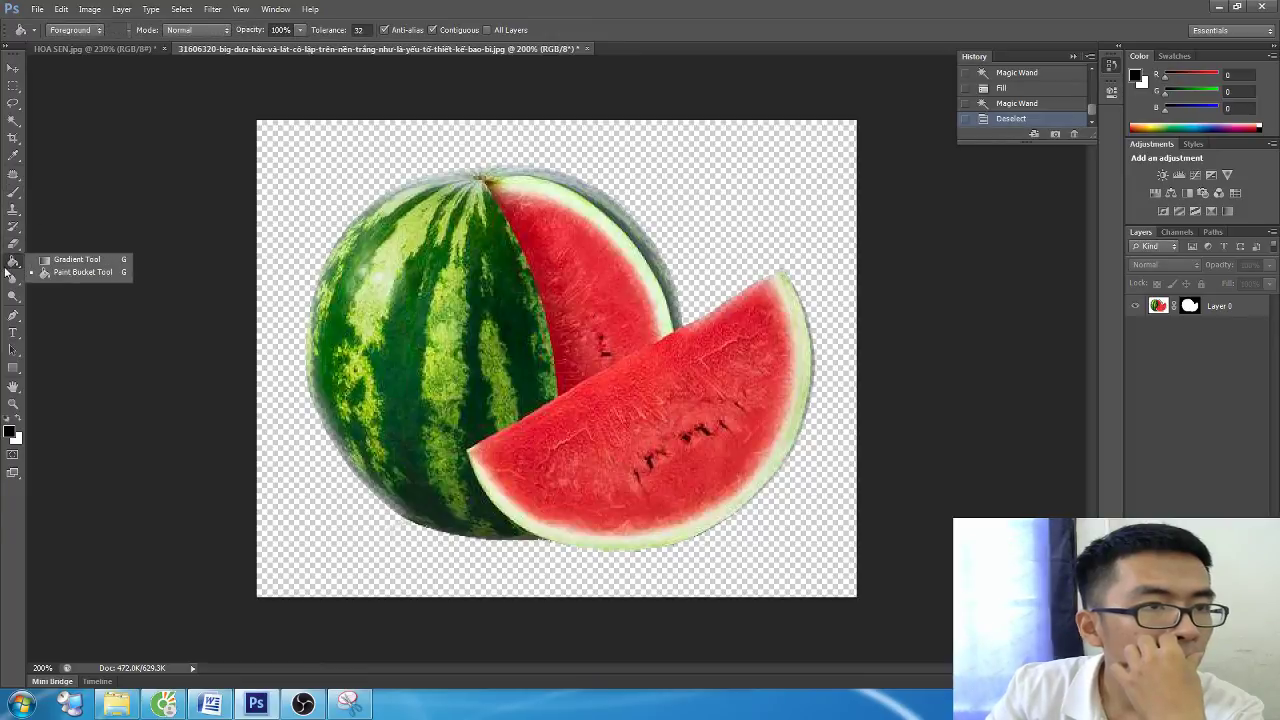
click(66, 262)
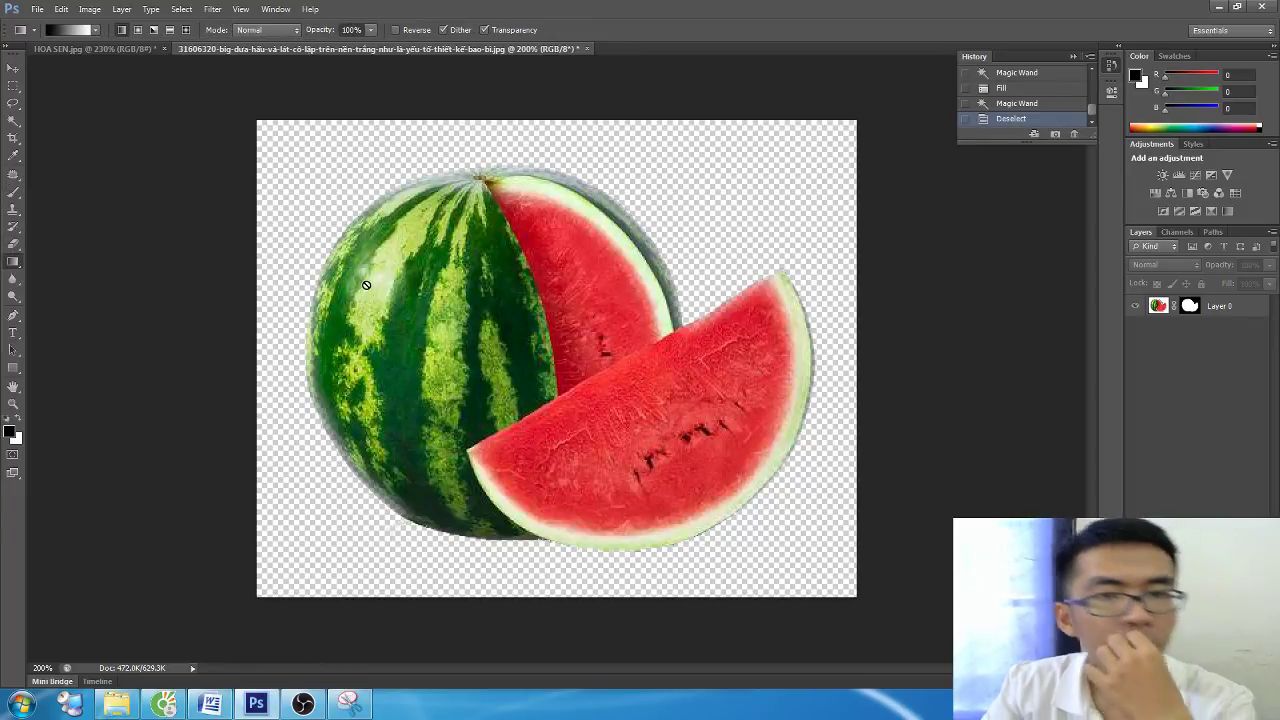
Step: Unlink the mask from Layer 0, then try a diagonal gradient and undo it
click(1174, 305)
double_click(1240, 306)
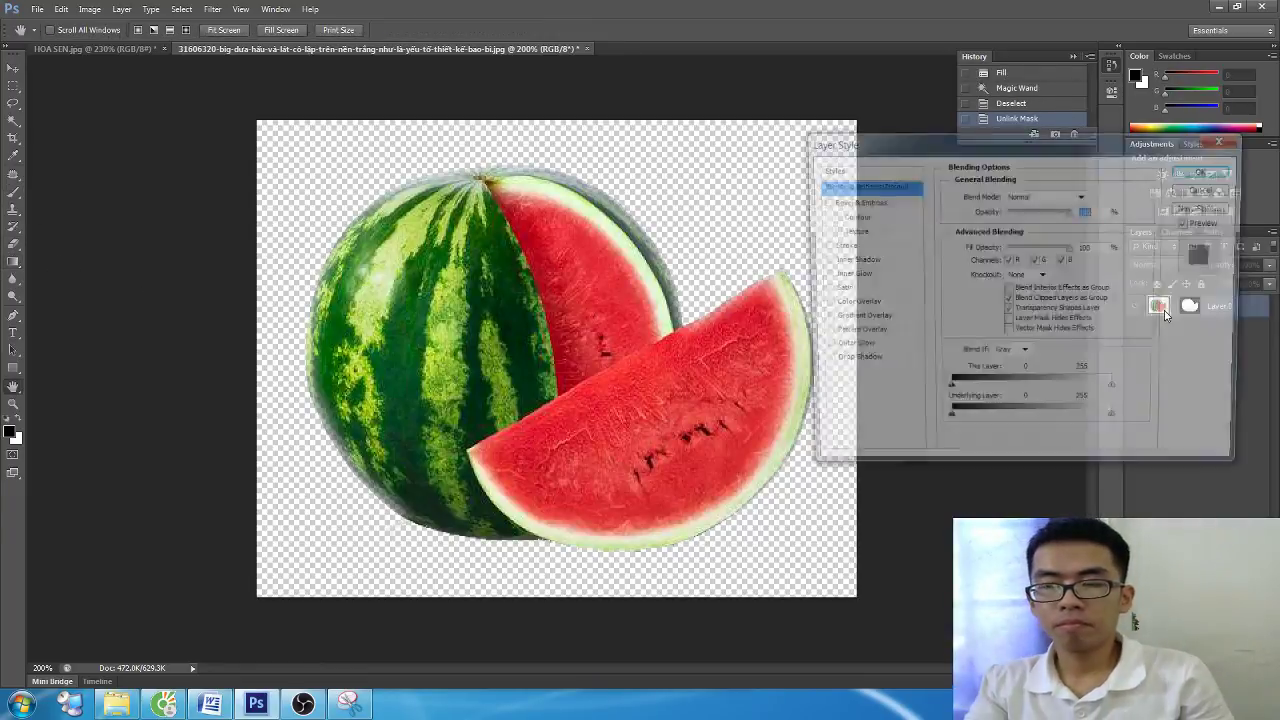
key(Escape)
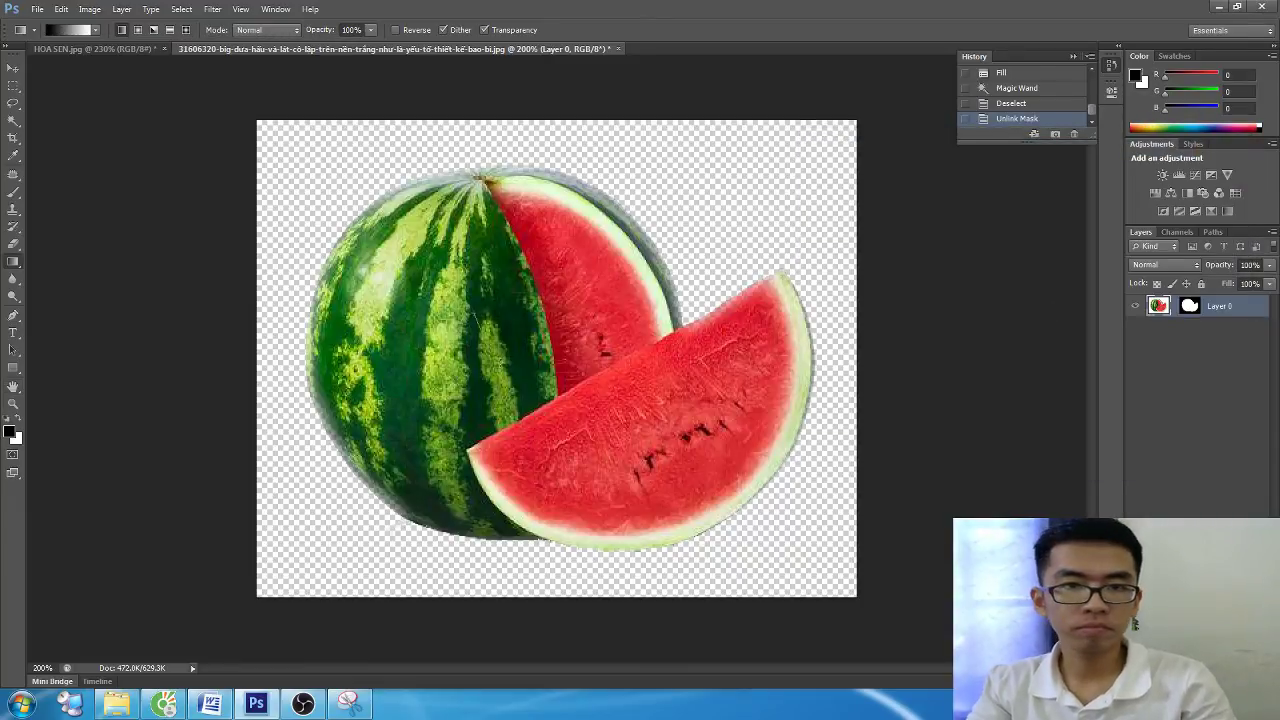
drag(464, 312, 536, 390)
key(ctrl+z)
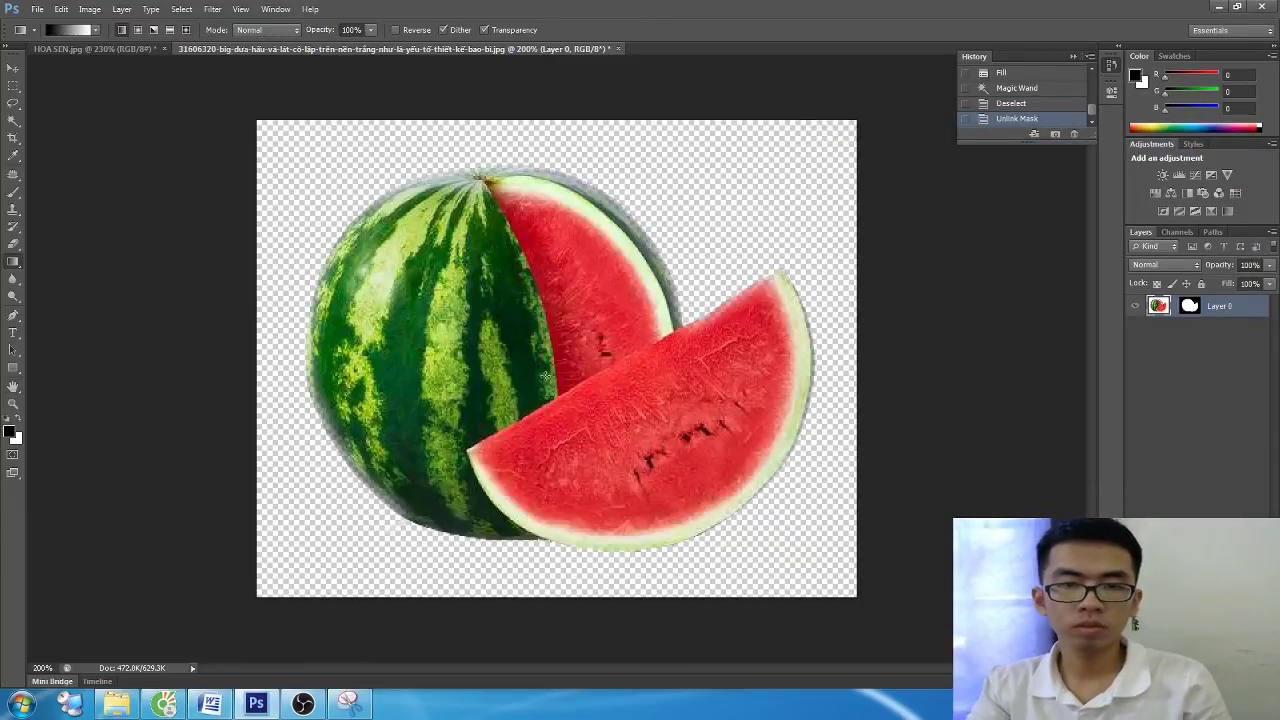